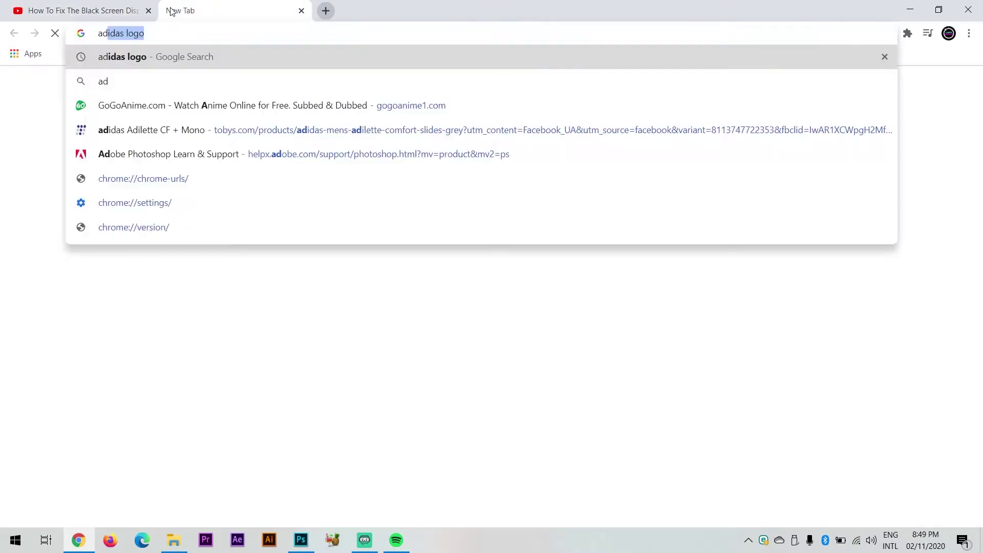
# Get an adidas logo image from the web and add its wordmark as a layer in the tongue's Logo group.
pyautogui.click(320, 285)
pyautogui.rightClick(785, 258)
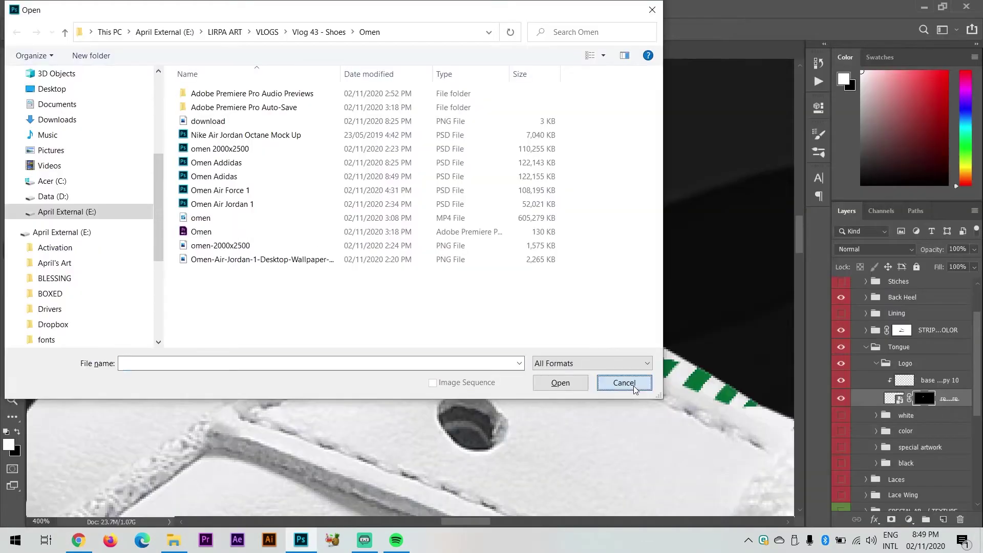
pyautogui.click(624, 383)
pyautogui.moveTo(932, 398); pyautogui.dragTo(938, 371)
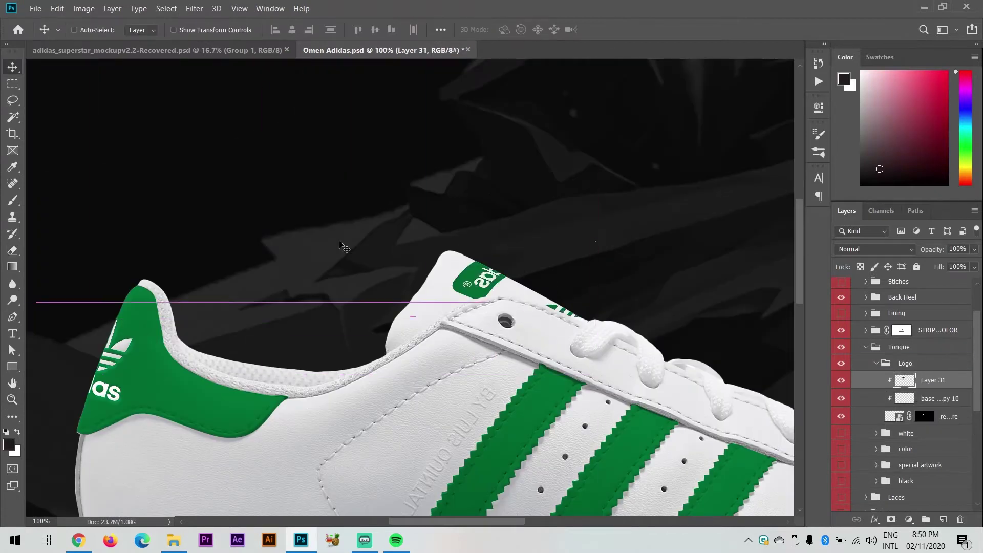
pyautogui.hotkey('alt', 'ctrl', 'g')
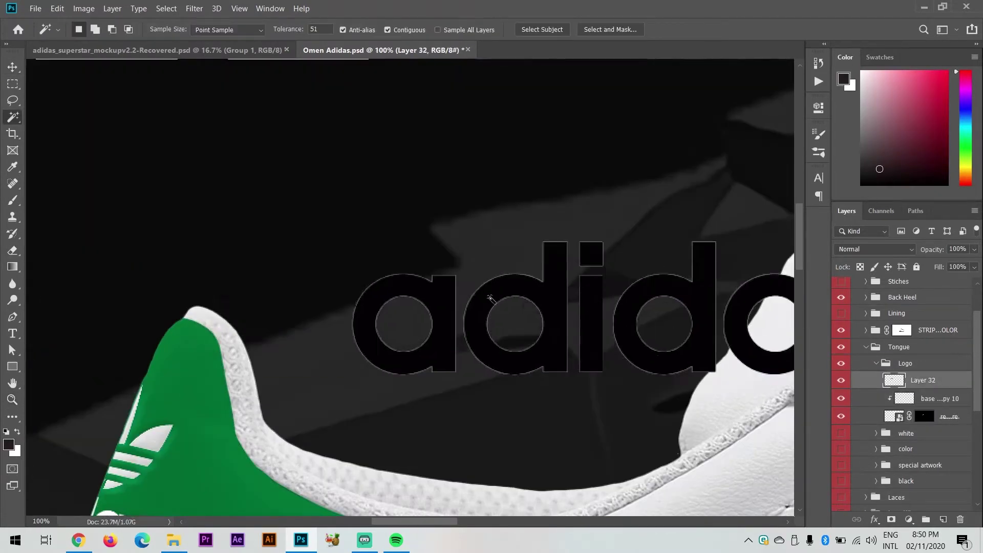
pyautogui.moveTo(625, 276); pyautogui.dragTo(529, 302)
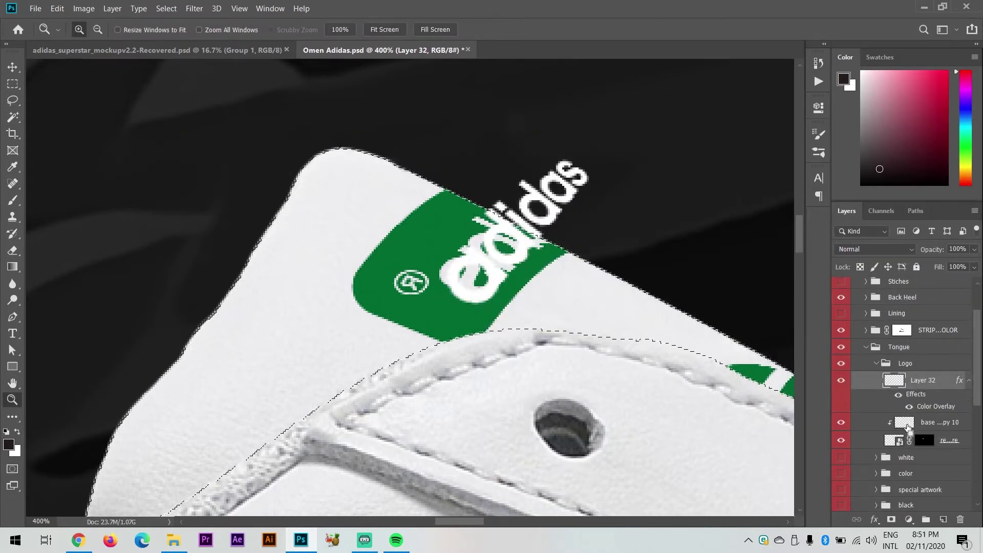
# Check the tongue logo's mask and layer visibility, and load the outline of the "replace logo here" layer as a selection.
pyautogui.click(929, 440)
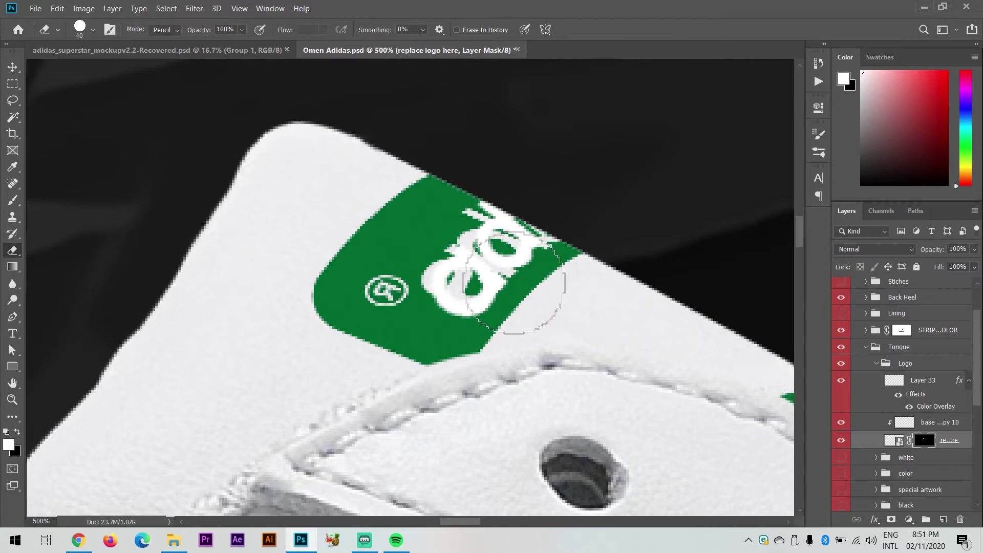
pyautogui.press('z')
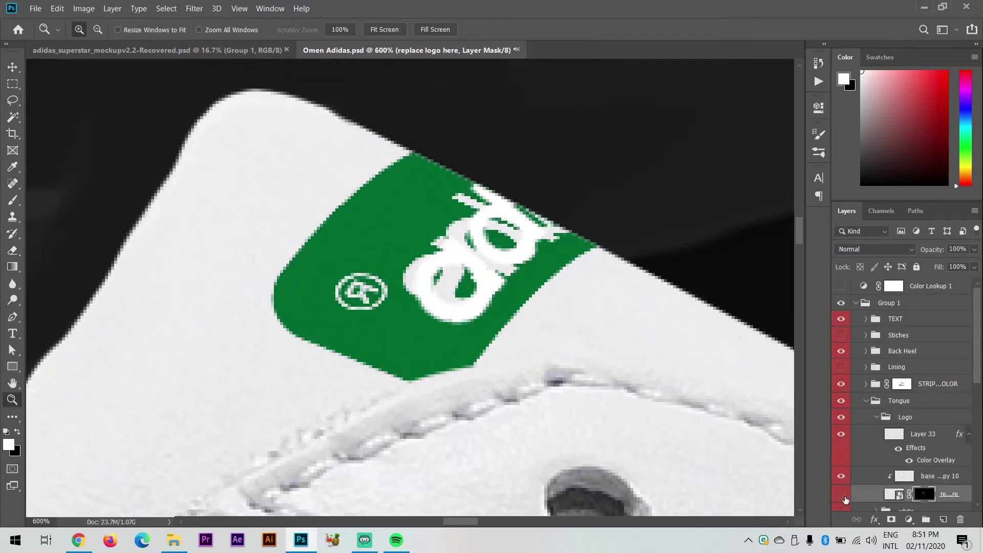
pyautogui.click(841, 476)
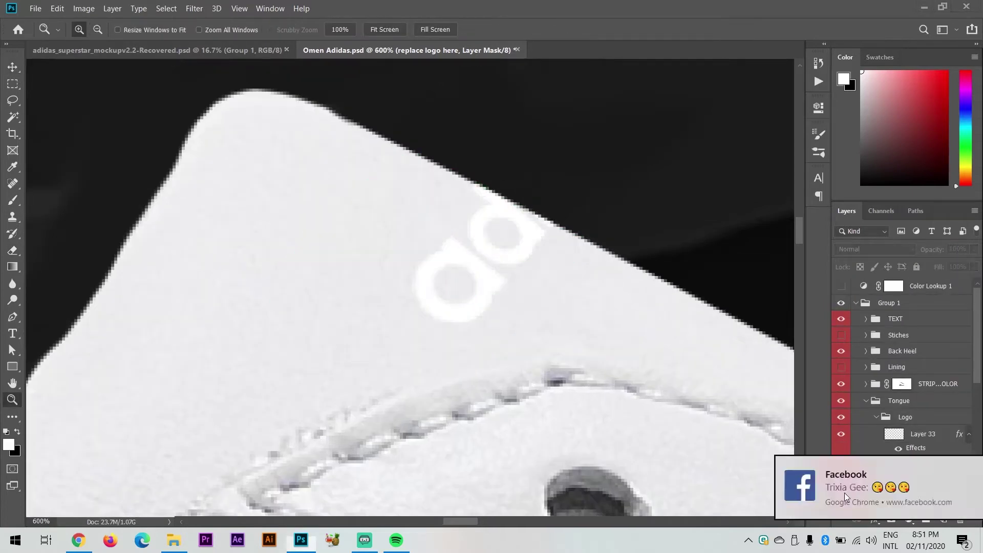
pyautogui.moveTo(840, 483); pyautogui.dragTo(840, 493)
pyautogui.keyDown('ctrl'); pyautogui.click(890, 495); pyautogui.keyUp('ctrl')
pyautogui.scroll(2, 581, 368)
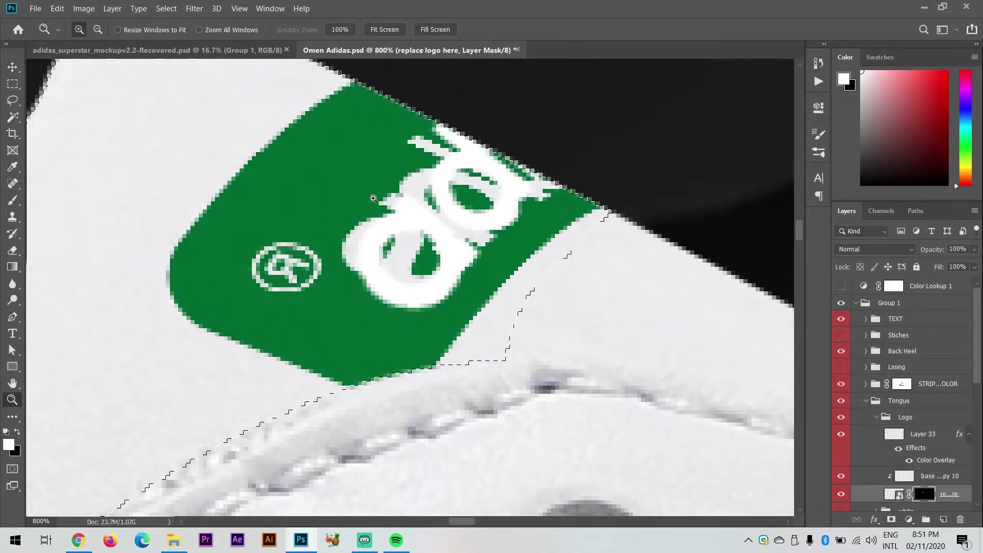
# Sample the tongue label's green and paint over the old lettering around the white adidas wordmark with a soft brush.
pyautogui.click(9, 445)
pyautogui.press('Escape')
pyautogui.keyDown('alt'); pyautogui.click(276, 238); pyautogui.keyUp('alt')
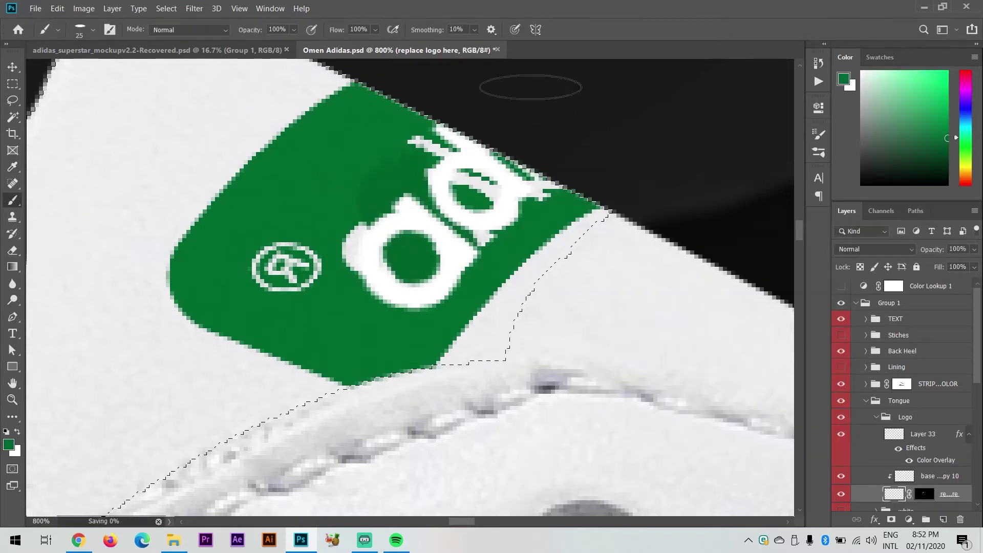
pyautogui.hotkey('ctrl', '0')
pyautogui.scroll(10, 208, 220)
pyautogui.click(93, 30)
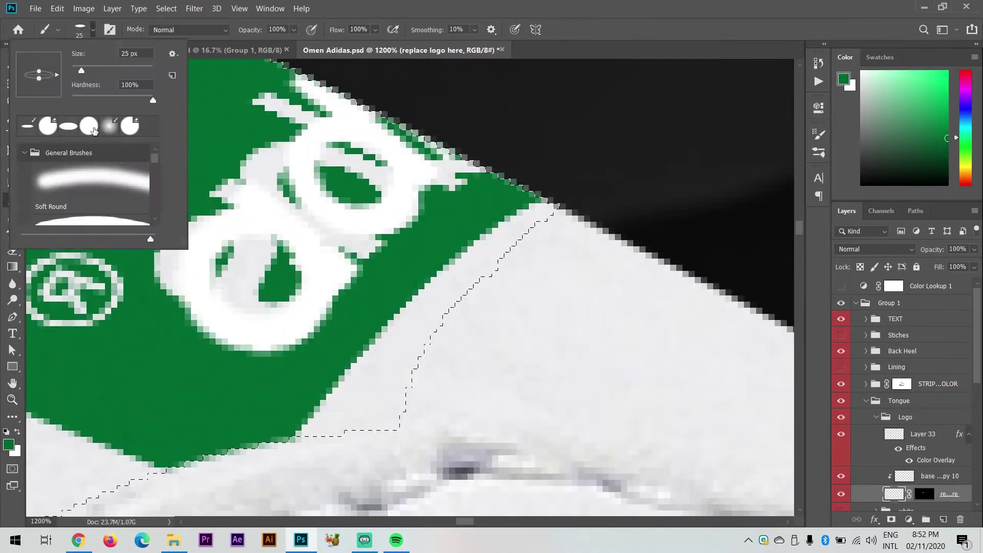
pyautogui.doubleClick(109, 126)
pyautogui.moveTo(256, 205); pyautogui.dragTo(381, 297)
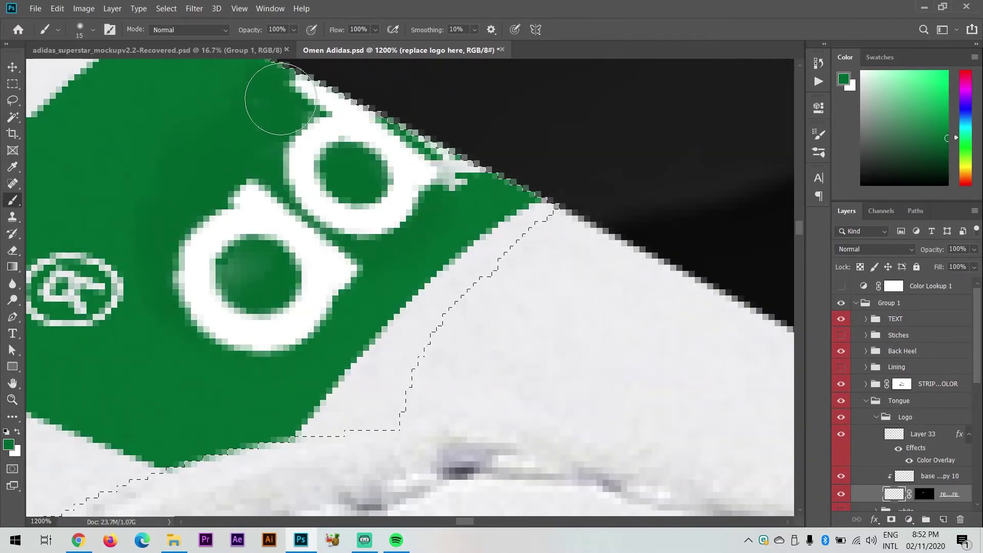
# Paint over the registered-trademark symbol on the tongue label with the label's green and collapse the Tongue group.
pyautogui.hotkey('ctrl', '0')
pyautogui.scroll(10, 464, 314)
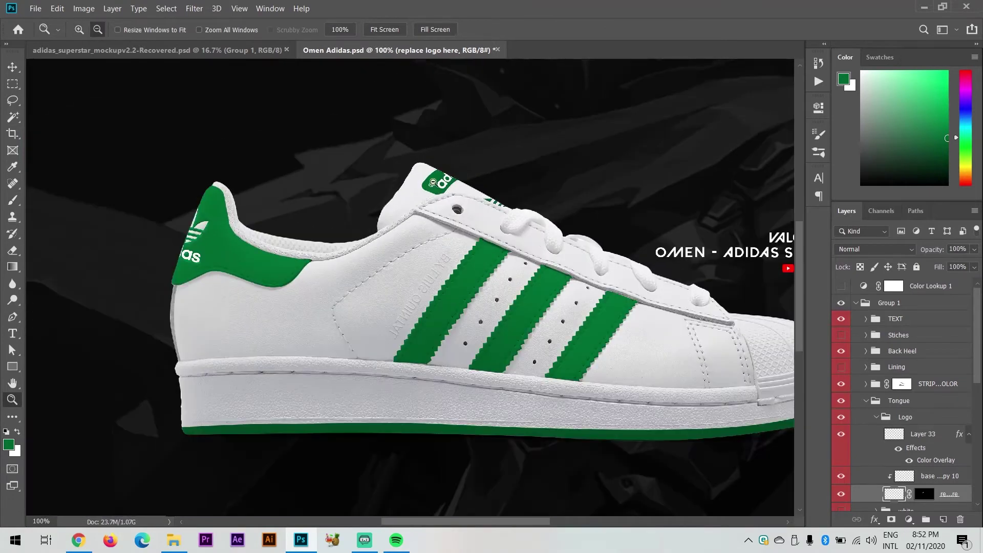
pyautogui.hotkey('ctrl', '\\')
pyautogui.press('d')
pyautogui.hotkey('ctrl', '2')
pyautogui.keyDown('alt'); pyautogui.click(542, 377); pyautogui.keyUp('alt')
pyautogui.moveTo(373, 230); pyautogui.dragTo(450, 222)
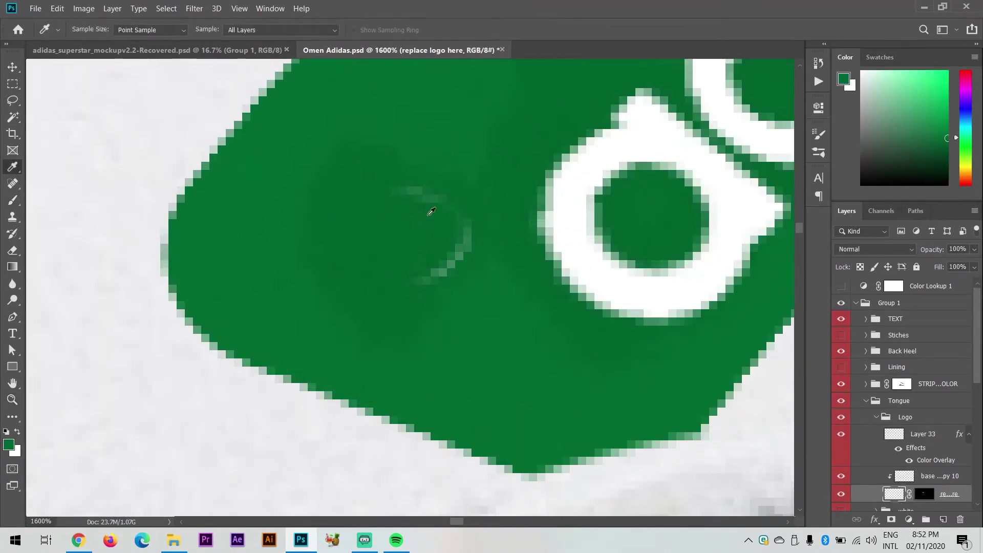
pyautogui.hotkey('ctrl', '0')
pyautogui.click(865, 400)
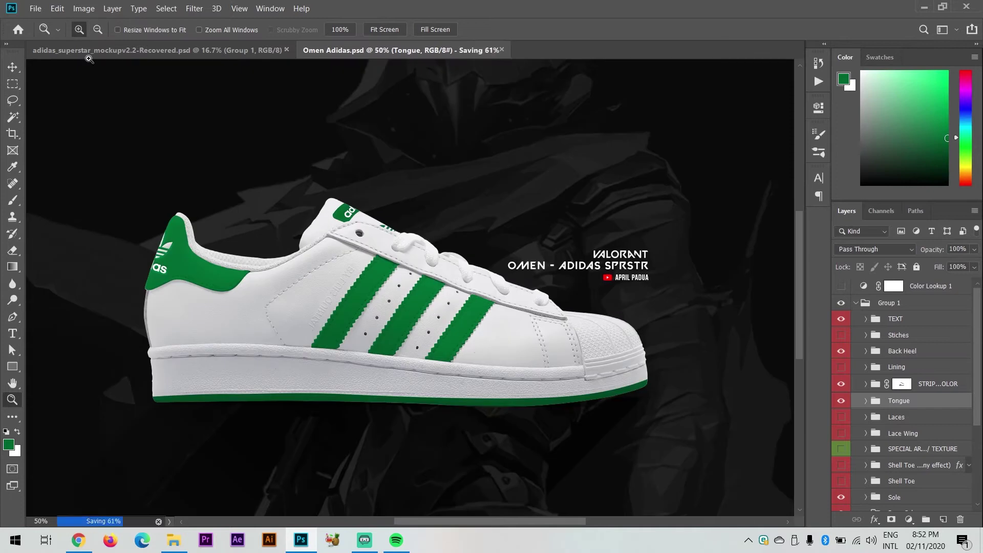
# Browse the artwork folders with thumbnails shown and open OMEN 2.psd.
pyautogui.click(35, 8)
pyautogui.click(52, 33)
pyautogui.rightClick(308, 297)
pyautogui.click(456, 319)
pyautogui.click(349, 108)
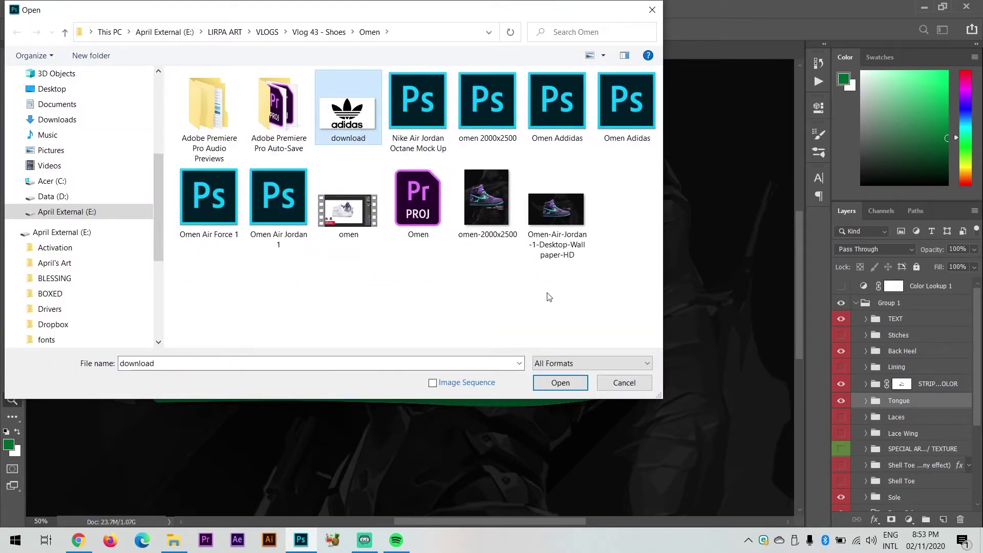
pyautogui.scroll(5, 77, 154)
pyautogui.click(57, 100)
pyautogui.scroll(-2, 409, 231)
pyautogui.click(278, 220)
pyautogui.click(611, 146)
pyautogui.click(560, 382)
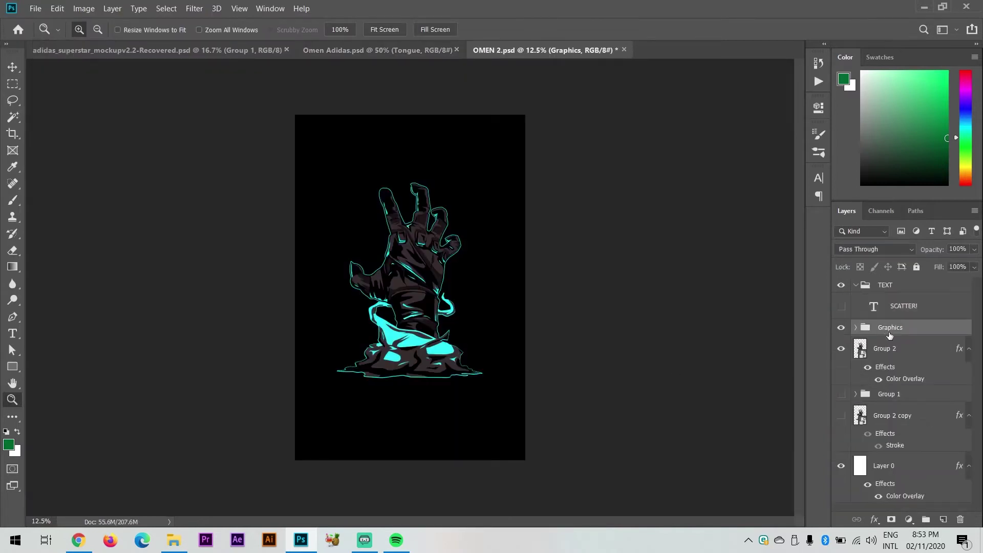
# Bring the merged Graphics hand artwork from OMEN 2.psd into Omen Adidas.psd and close OMEN 2.psd.
pyautogui.press('v')
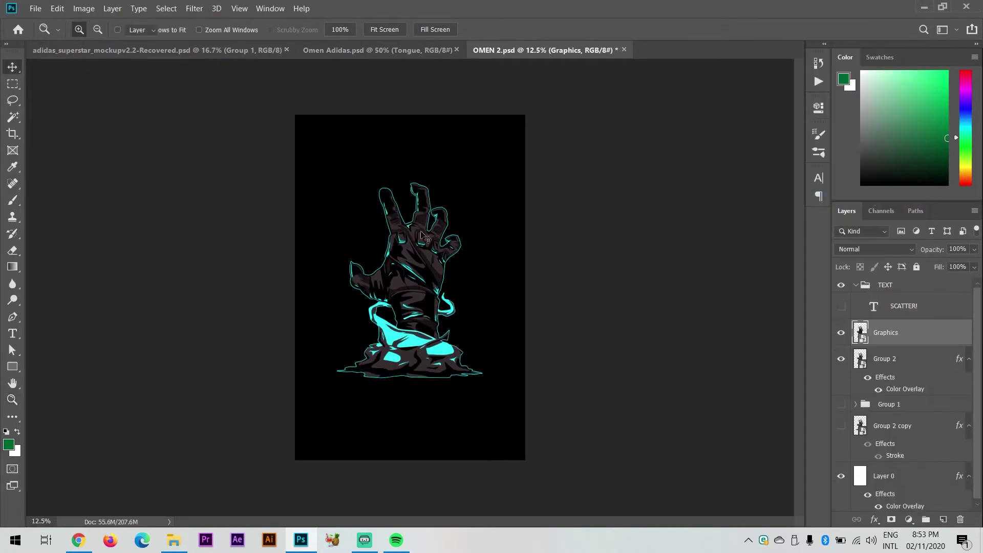
pyautogui.click(381, 50)
pyautogui.click(553, 50)
pyautogui.click(631, 50)
# Scale the hand graphic down to about 17% and position it over the rear side of the shoe.
pyautogui.hotkey('ctrl', 't')
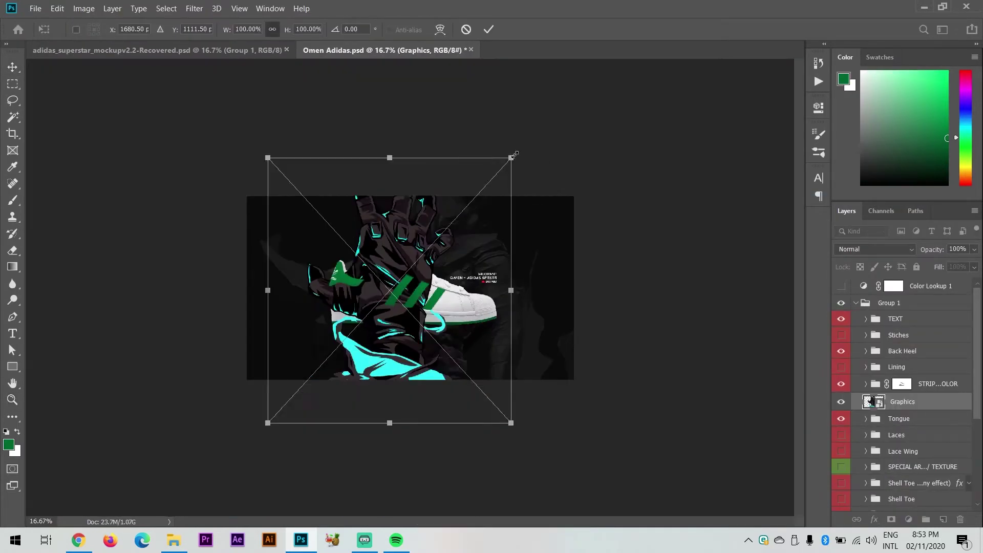
pyautogui.press('Return')
pyautogui.hotkey('ctrl', '-')
pyautogui.hotkey('ctrl', 't')
pyautogui.moveTo(612, 299); pyautogui.dragTo(463, 291)
pyautogui.press('Return')
pyautogui.press('z')
# Enlarge the hand graphic to about 22% and rotate it to about 81.5° so it reaches forward from the heel.
pyautogui.hotkey('ctrl', 't')
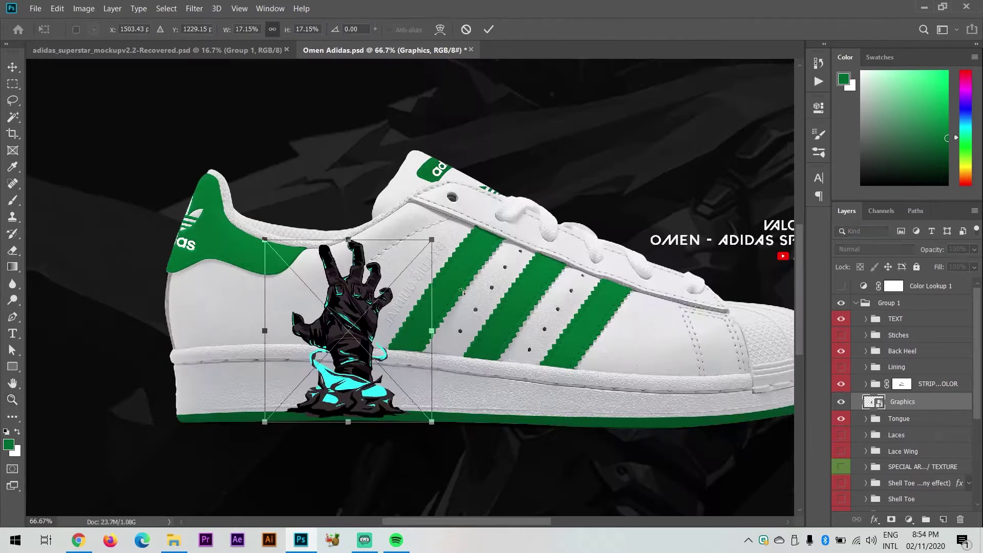
pyautogui.moveTo(449, 231); pyautogui.dragTo(448, 425)
pyautogui.moveTo(255, 249); pyautogui.dragTo(149, 200)
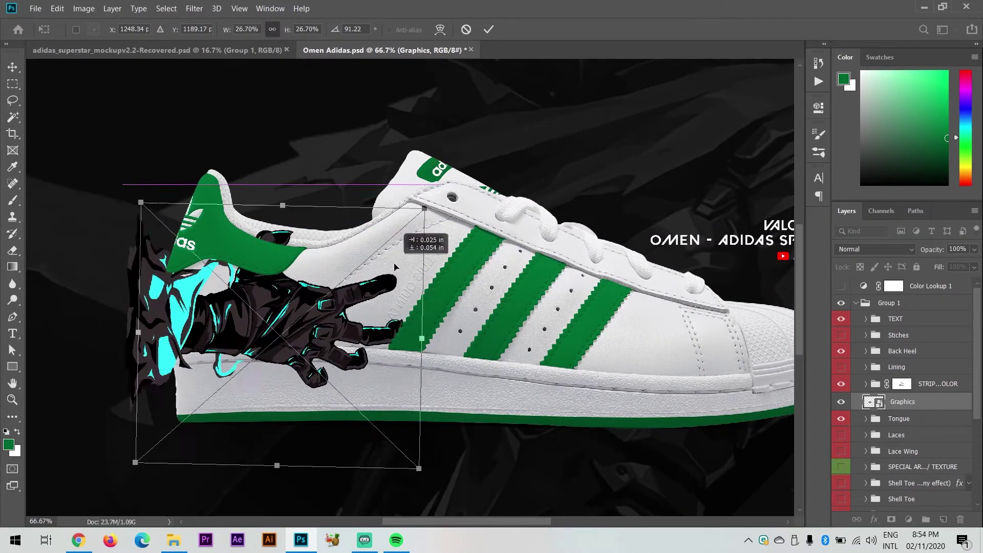
pyautogui.moveTo(407, 276); pyautogui.dragTo(313, 261)
pyautogui.press('Return')
pyautogui.press('z')
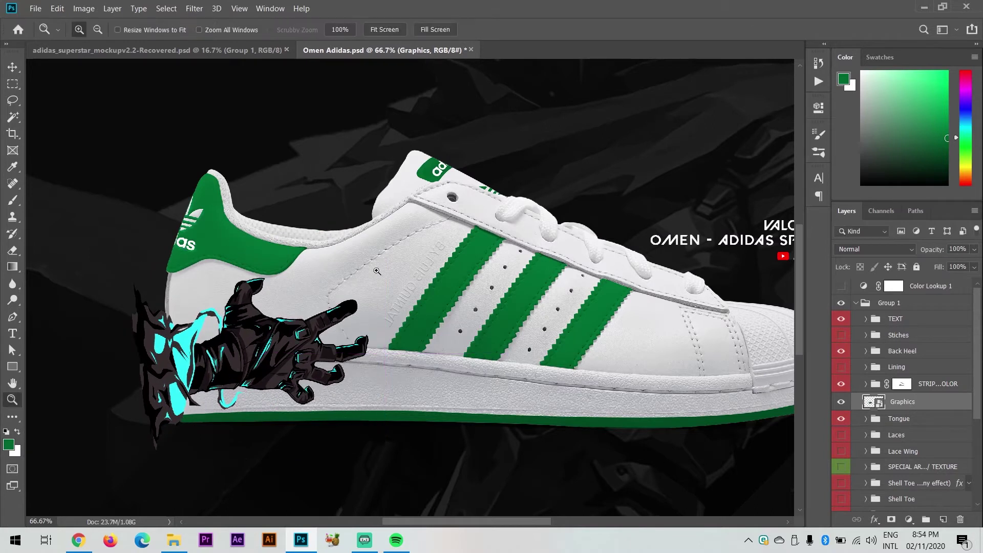
# Enlarge the rotated hand graphic further so its fingers reach the rear stripe.
pyautogui.keyDown('alt'); pyautogui.click(383, 258); pyautogui.keyUp('alt')
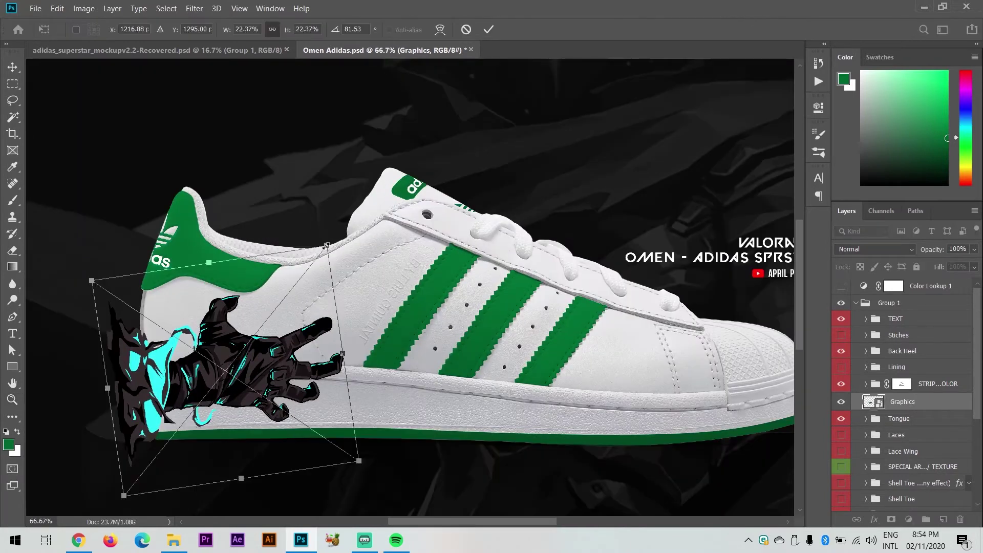
pyautogui.moveTo(420, 220)
pyautogui.mouseDown()
pyautogui.moveTo(402, 203)
pyautogui.moveTo(404, 240)
pyautogui.moveTo(417, 233)
pyautogui.mouseUp()
pyautogui.press('Return')
# Trim the hand graphic to the shoe's silhouette, keeping the result as a regular layer.
pyautogui.press('z')
pyautogui.scroll(-3, 869, 468)
pyautogui.scroll(1, 869, 460)
pyautogui.scroll(-4, 875, 435)
pyautogui.click(876, 403)
pyautogui.scroll(5, 901, 358)
pyautogui.click(891, 285)
# Move the trimmed hand layer into the Sole group, between the bottom and top groups.
pyautogui.keyDown('alt'); pyautogui.click(294, 319); pyautogui.keyUp('alt')
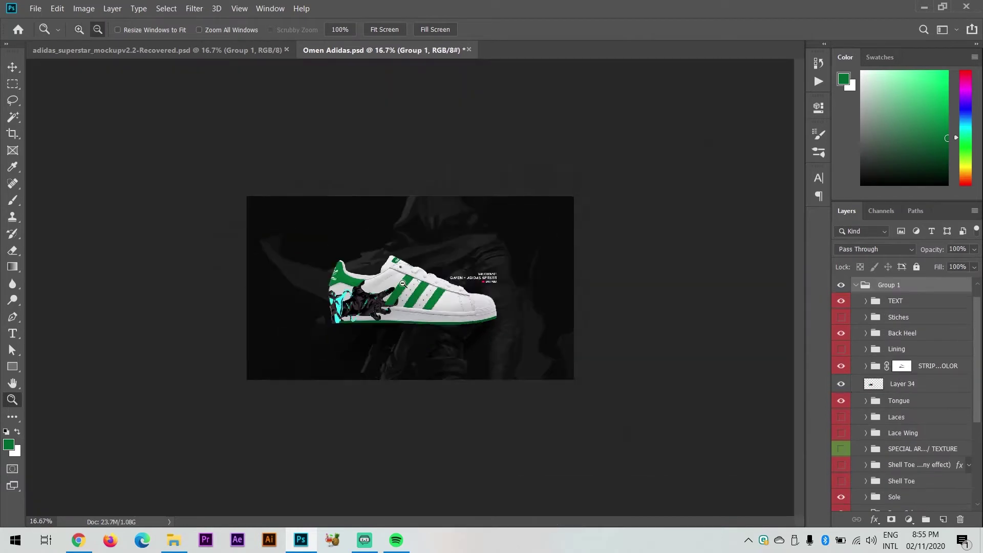
pyautogui.keyDown('alt'); pyautogui.click(294, 320); pyautogui.keyUp('alt')
pyautogui.click(294, 320)
pyautogui.moveTo(934, 503); pyautogui.dragTo(842, 440)
pyautogui.click(842, 441)
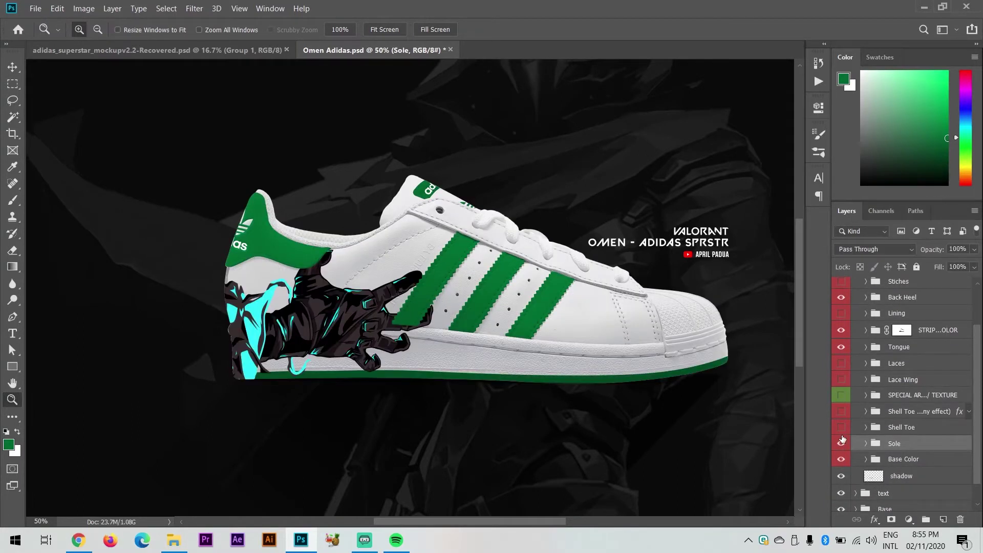
pyautogui.click(866, 443)
pyautogui.moveTo(942, 467); pyautogui.dragTo(942, 467)
# Clean up the hand artwork along the green outsole at the heel with the Eraser.
pyautogui.click(251, 386)
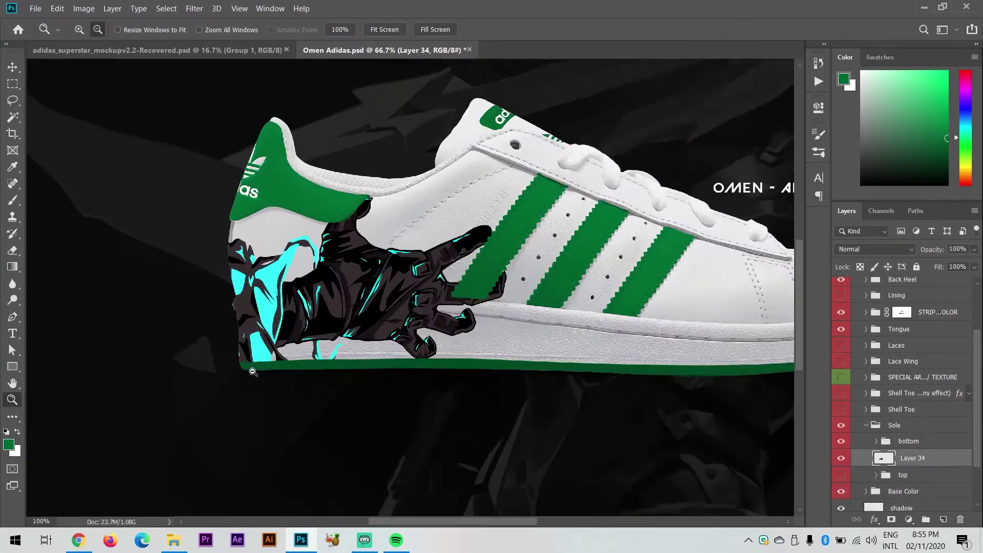
pyautogui.click(250, 386)
pyautogui.click(250, 386)
pyautogui.press('e')
pyautogui.press('z')
pyautogui.hotkey('ctrl', '-')
pyautogui.hotkey('ctrl', '-')
pyautogui.hotkey('ctrl', '-')
pyautogui.hotkey('ctrl', '-')
pyautogui.hotkey('ctrl', '-')
pyautogui.hotkey('ctrl', '-')
pyautogui.hotkey('ctrl', '-')
pyautogui.hotkey('ctrl', '-')
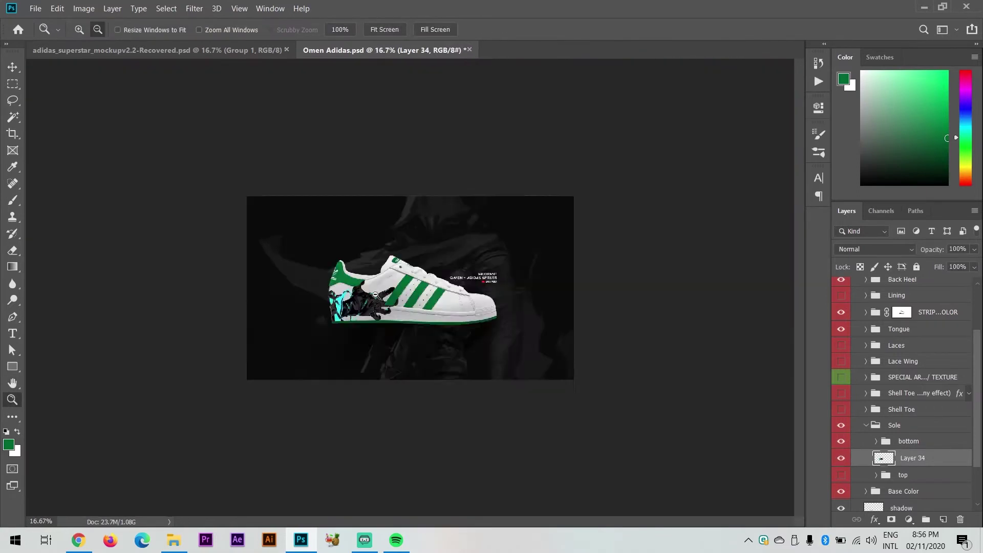
# Recolor the stripe1 color fill with the cyan sampled from the hand artwork.
pyautogui.hotkey('ctrl', '+')
pyautogui.hotkey('ctrl', '+')
pyautogui.scroll(5, 892, 410)
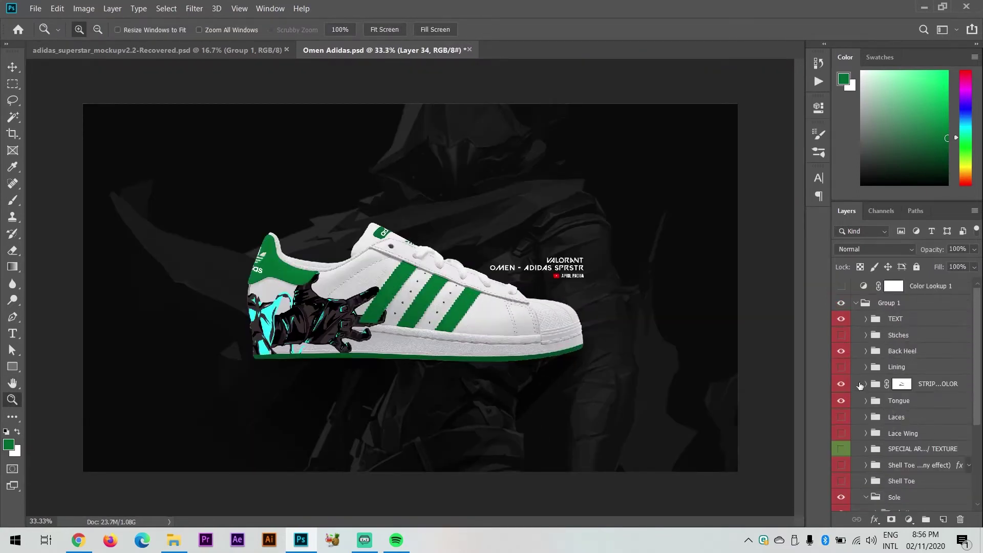
pyautogui.click(864, 384)
pyautogui.hotkey('ctrl', '+')
pyautogui.hotkey('ctrl', '+')
pyautogui.doubleClick(902, 482)
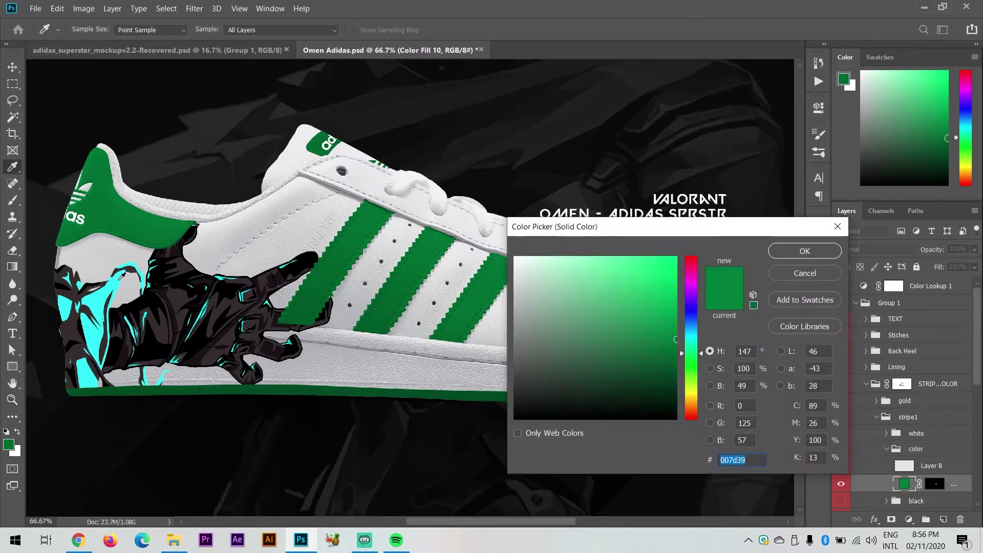
pyautogui.press('Return')
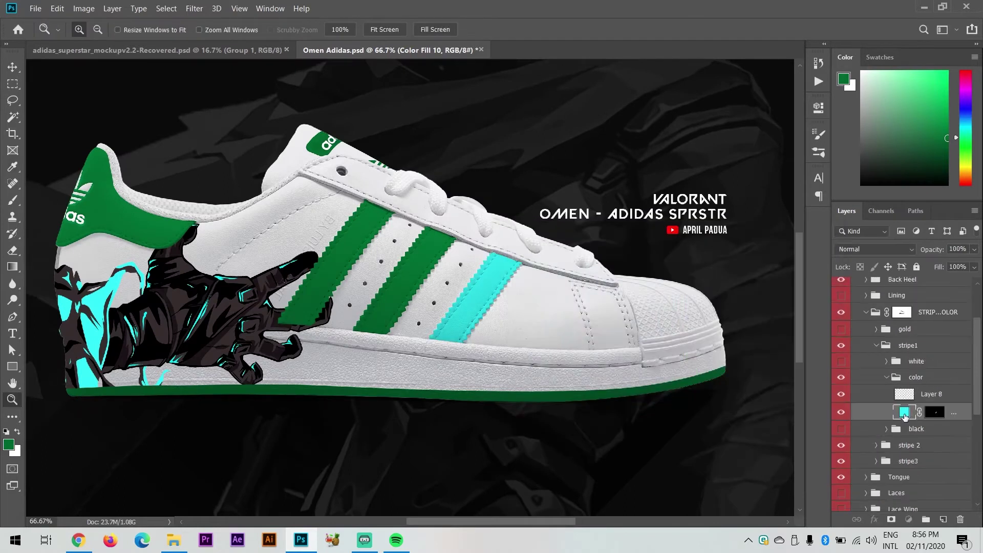
# Recolor the stripe 2 color fill with the cyan sampled from the front stripe.
pyautogui.click(876, 444)
pyautogui.scroll(-2, 911, 410)
pyautogui.doubleClick(904, 440)
pyautogui.click(486, 292)
pyautogui.press('Return')
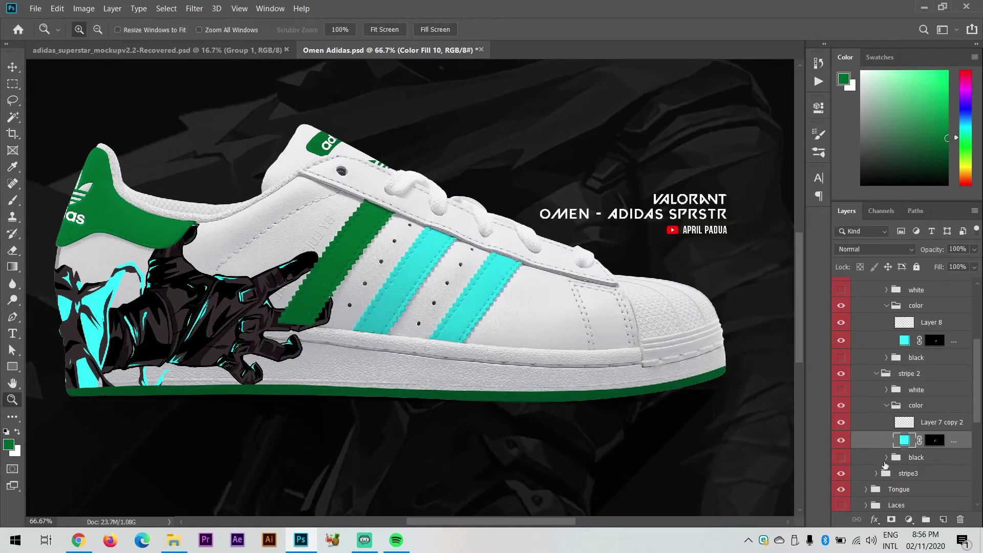
# Recolor the stripe3 color fill with the cyan sampled from the middle stripe and collapse the stripe groups.
pyautogui.click(875, 473)
pyautogui.doubleClick(903, 464)
pyautogui.click(399, 286)
pyautogui.press('Return')
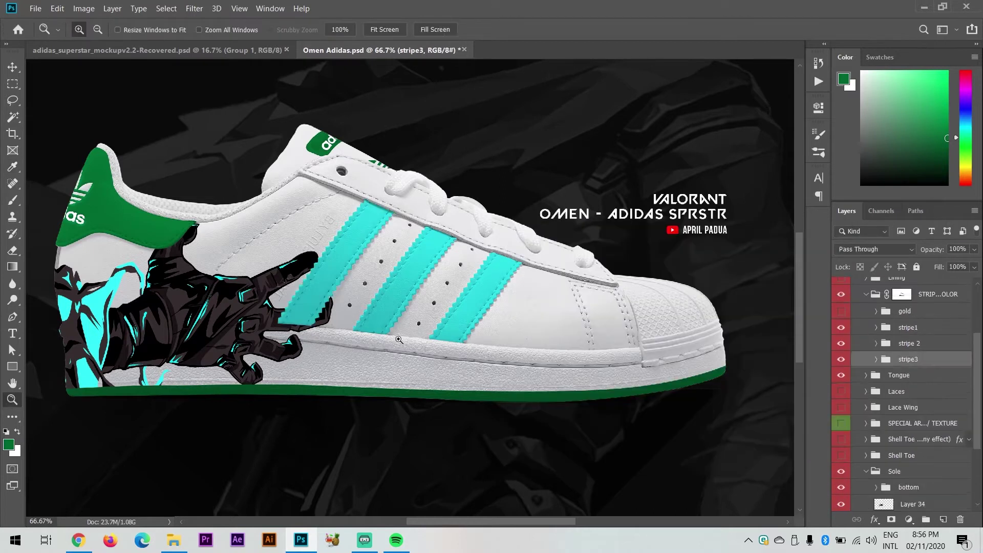
# Switch the shoe's base from white to the base black group and set its Hue/Saturation lightness to -77.
pyautogui.keyDown('alt'); pyautogui.click(368, 295); pyautogui.keyUp('alt')
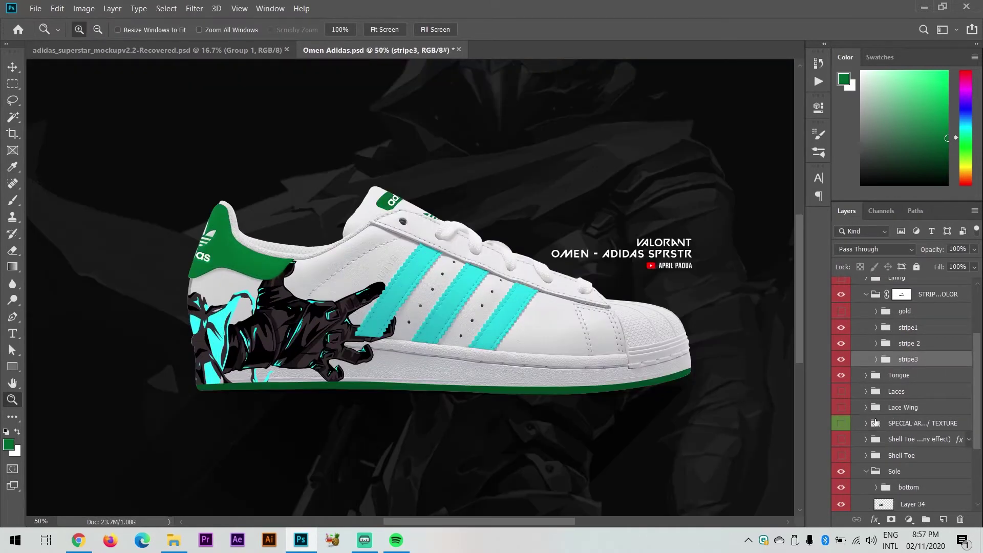
pyautogui.scroll(-3, 867, 407)
pyautogui.click(841, 465)
pyautogui.click(841, 465)
pyautogui.scroll(-3, 855, 419)
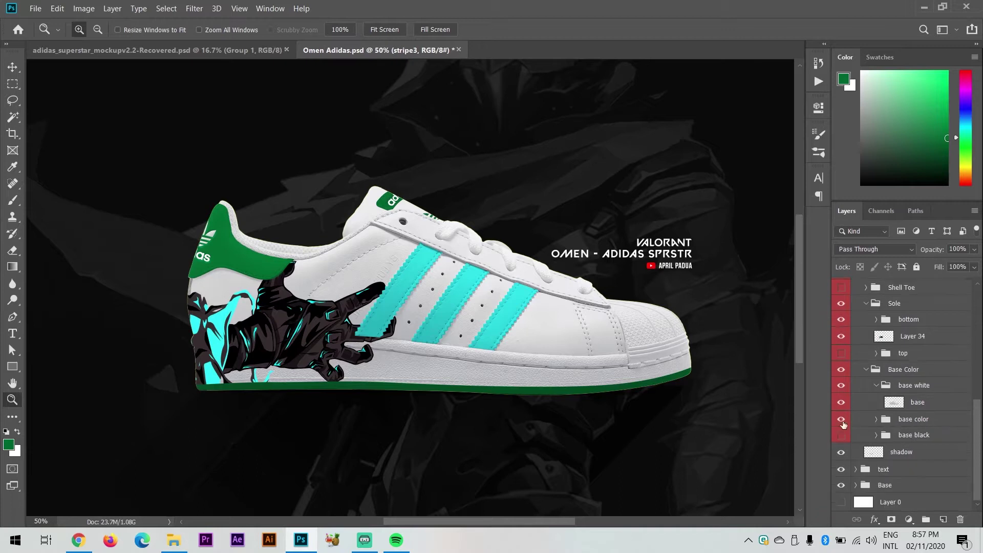
pyautogui.click(841, 402)
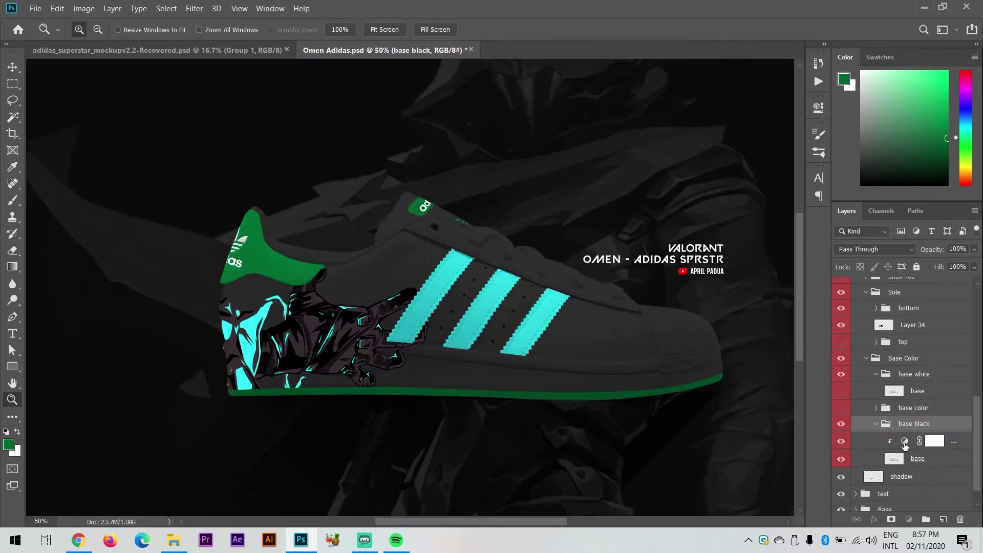
pyautogui.doubleClick(904, 440)
pyautogui.moveTo(656, 241)
pyautogui.mouseDown()
pyautogui.moveTo(683, 242)
pyautogui.moveTo(652, 240)
pyautogui.mouseUp()
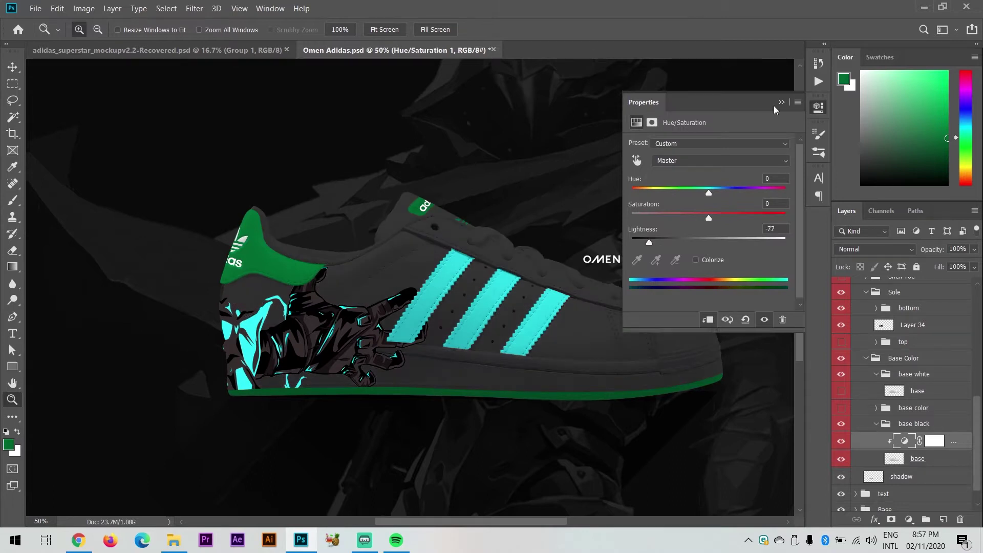
# Compare the white base with the black base by toggling their groups' visibility, keep base black shown and collapse both groups.
pyautogui.keyDown('alt'); pyautogui.click(429, 287); pyautogui.keyUp('alt')
pyautogui.click(841, 424)
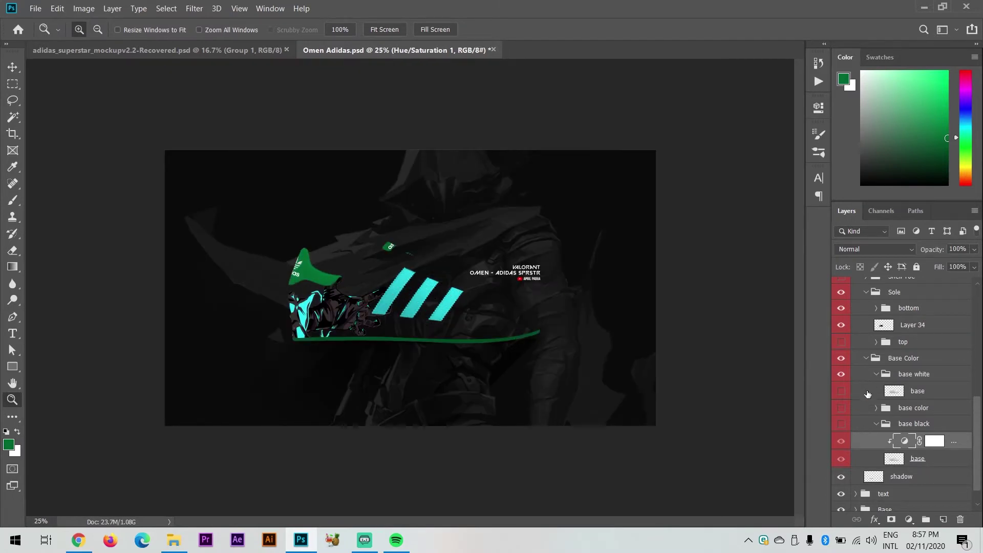
pyautogui.click(874, 424)
pyautogui.hotkey('ctrl', '+')
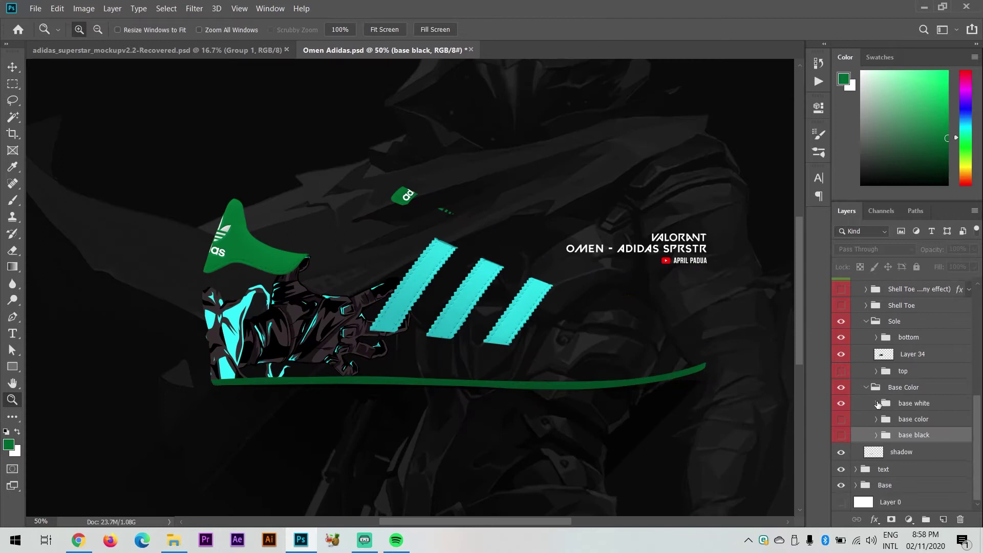
pyautogui.click(877, 403)
pyautogui.hotkey('ctrl', '-')
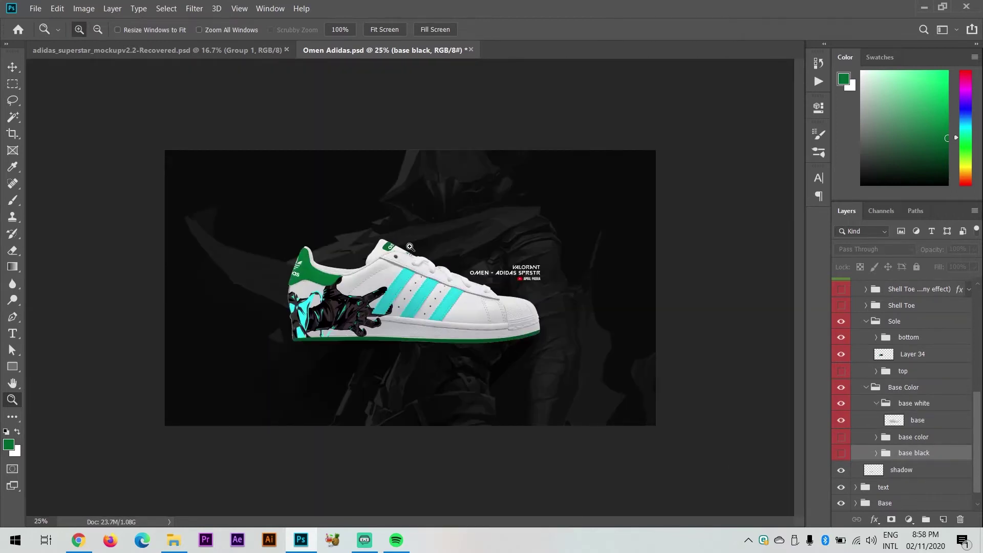
pyautogui.click(410, 249)
pyautogui.click(841, 452)
pyautogui.click(841, 404)
pyautogui.click(876, 403)
# Recolor the color fill in the sole's bottom group to the cyan of the stripes.
pyautogui.click(426, 309)
pyautogui.keyDown('alt'); pyautogui.click(426, 309); pyautogui.keyUp('alt')
pyautogui.click(426, 309)
pyautogui.click(876, 337)
pyautogui.click(886, 369)
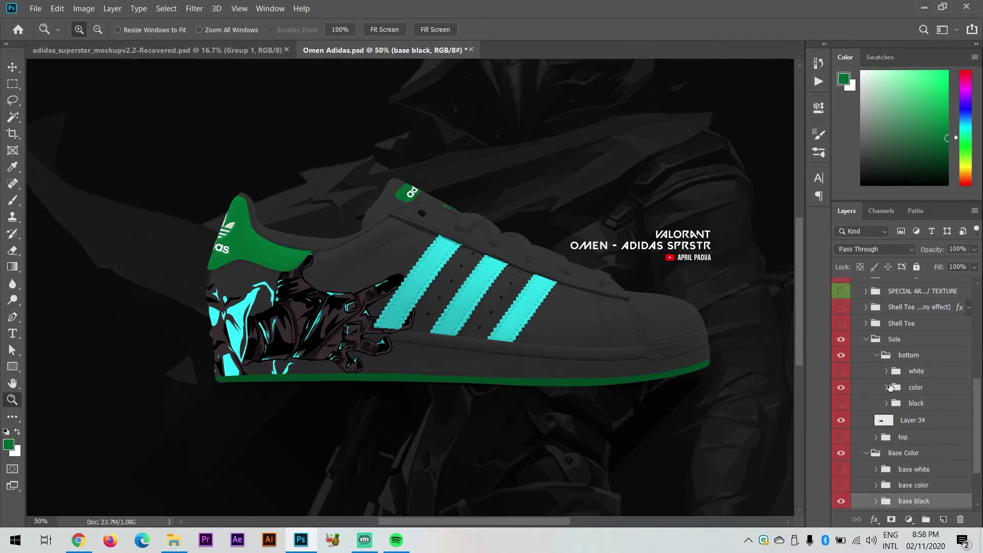
pyautogui.doubleClick(904, 421)
pyautogui.click(805, 251)
pyautogui.keyDown('alt'); pyautogui.click(364, 223); pyautogui.keyUp('alt')
# Recolor the Back Heel color fill with the cyan sampled from the stripes, collapse that group and expand the Tongue group.
pyautogui.scroll(5, 901, 389)
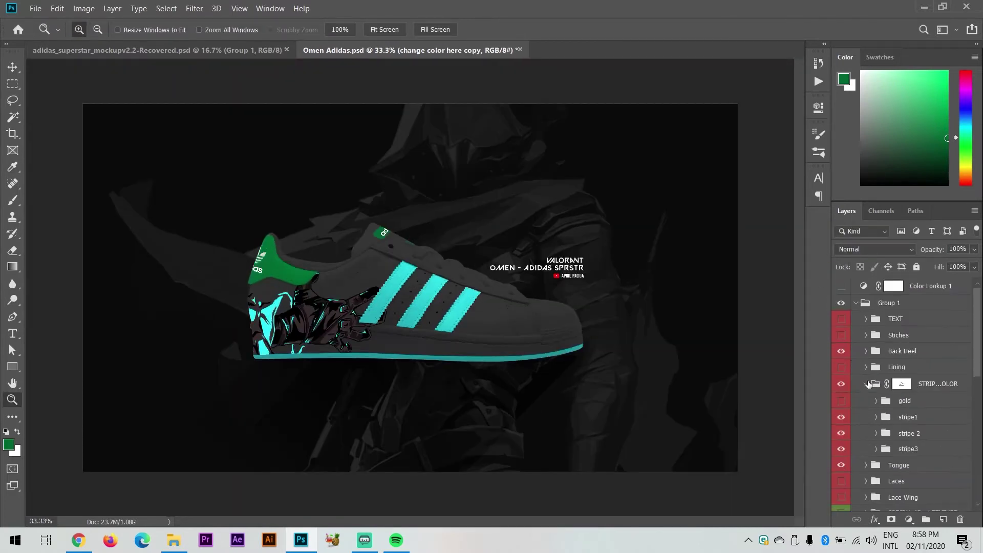
pyautogui.click(841, 422)
pyautogui.doubleClick(893, 495)
pyautogui.click(440, 301)
pyautogui.click(805, 249)
pyautogui.scroll(3, 905, 410)
pyautogui.click(867, 351)
pyautogui.click(866, 401)
pyautogui.scroll(-2, 893, 451)
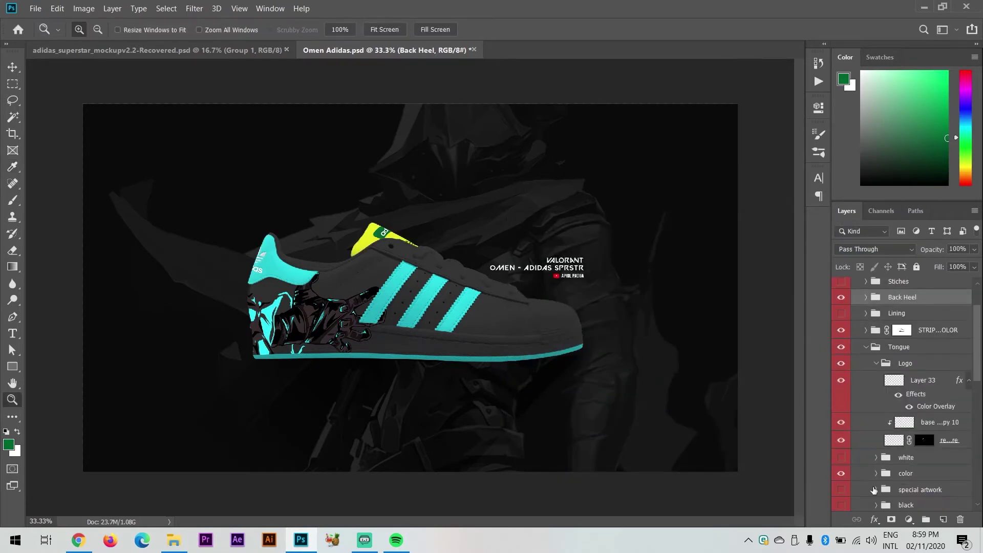
pyautogui.doubleClick(894, 457)
pyautogui.click(686, 351)
pyautogui.click(686, 412)
pyautogui.click(807, 270)
pyautogui.click(876, 423)
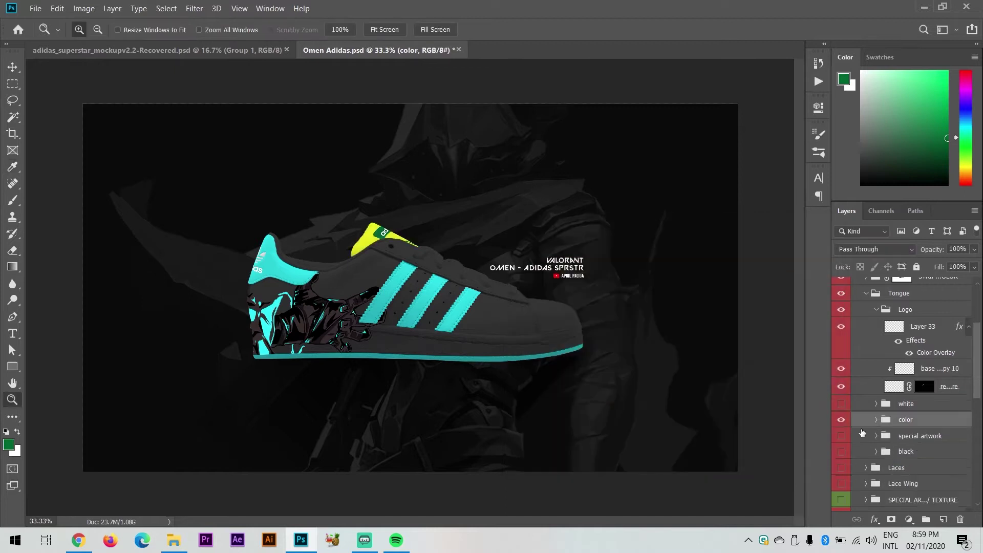
pyautogui.click(841, 419)
# Give the tongue logo's green background a cyan Color Overlay and set the lettering's Color Overlay on Layer 33 to 000000.
pyautogui.scroll(6, 382, 232)
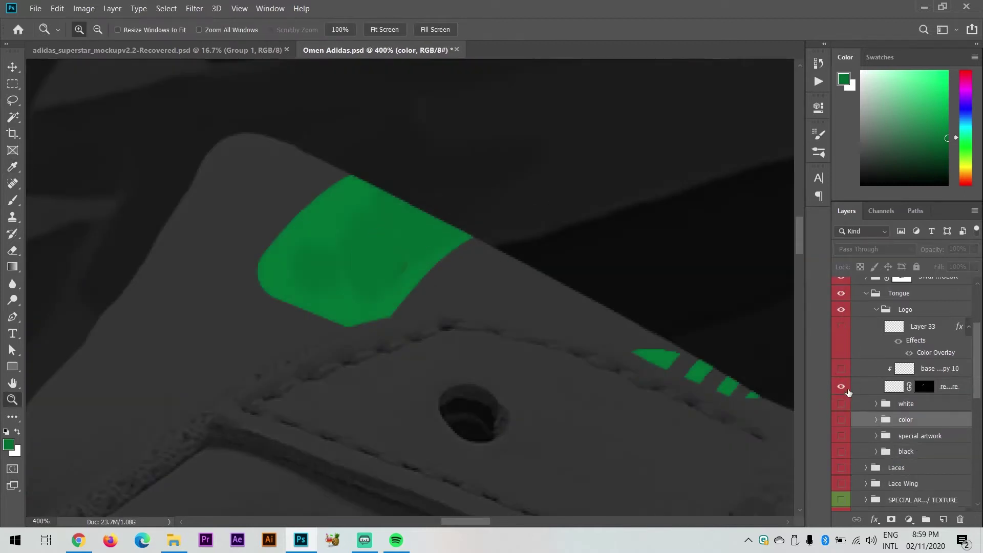
pyautogui.doubleClick(893, 386)
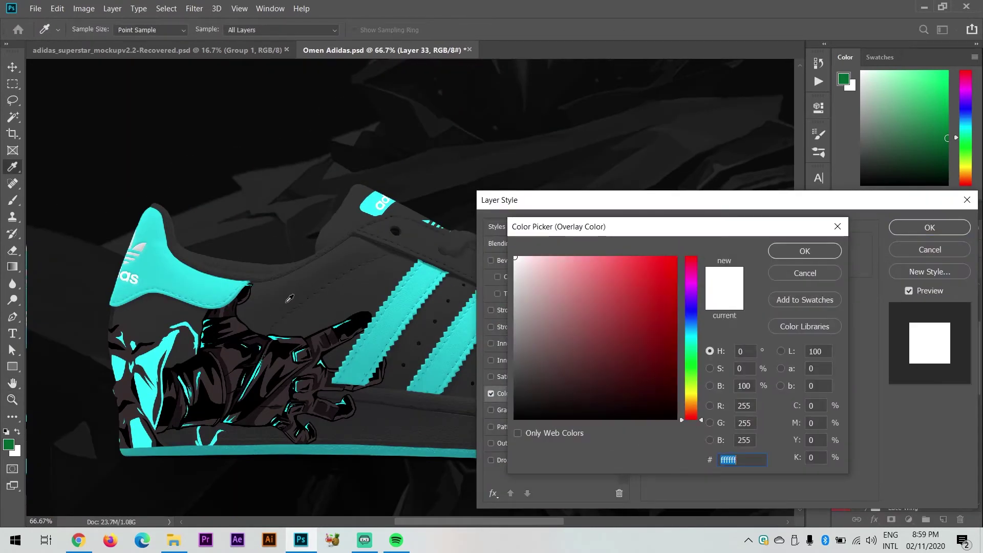
pyautogui.write('000000')
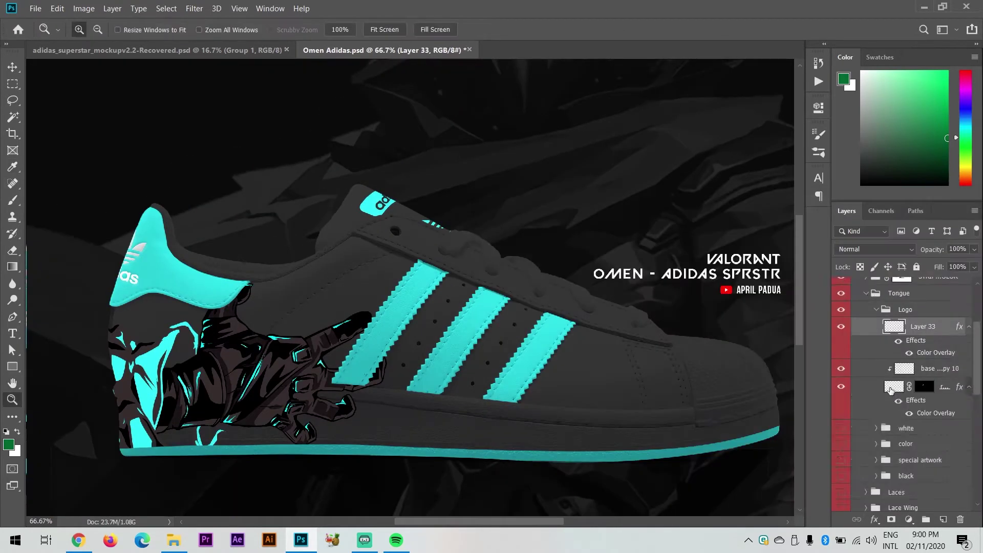
# Set the Color Overlay of the back heel logo on Layer 30 to 313131 and save the document.
pyautogui.keyDown('alt'); pyautogui.click(866, 351); pyautogui.keyUp('alt')
pyautogui.click(854, 392)
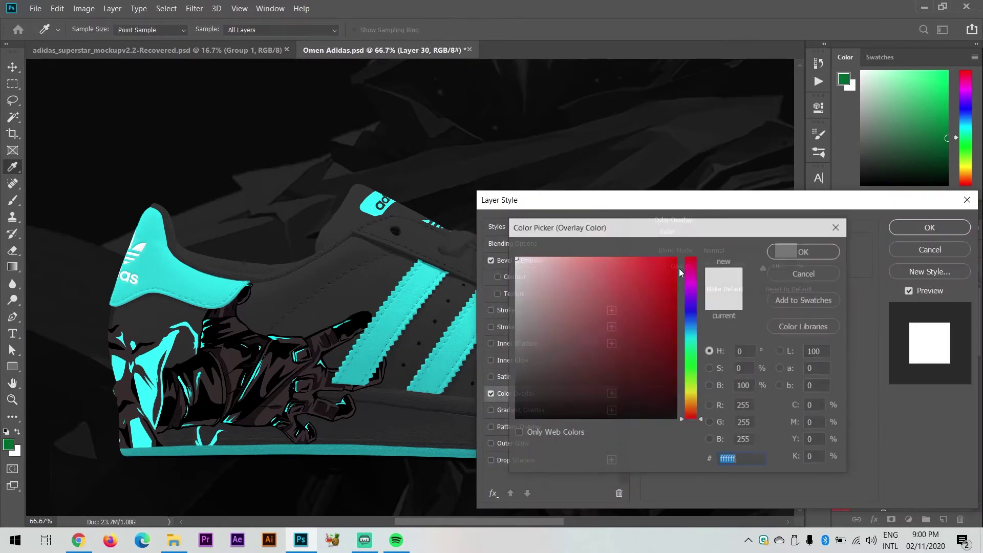
pyautogui.write('313131')
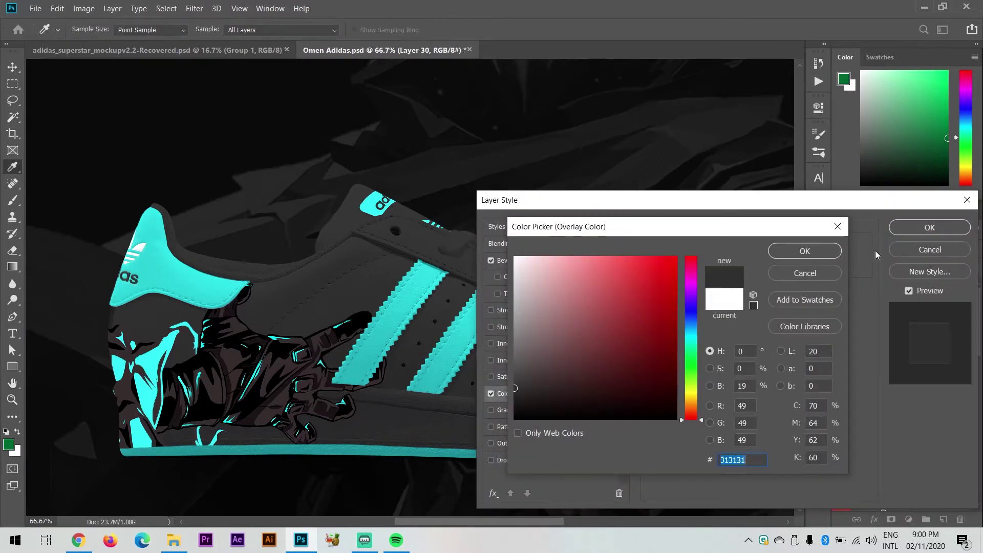
pyautogui.click(805, 251)
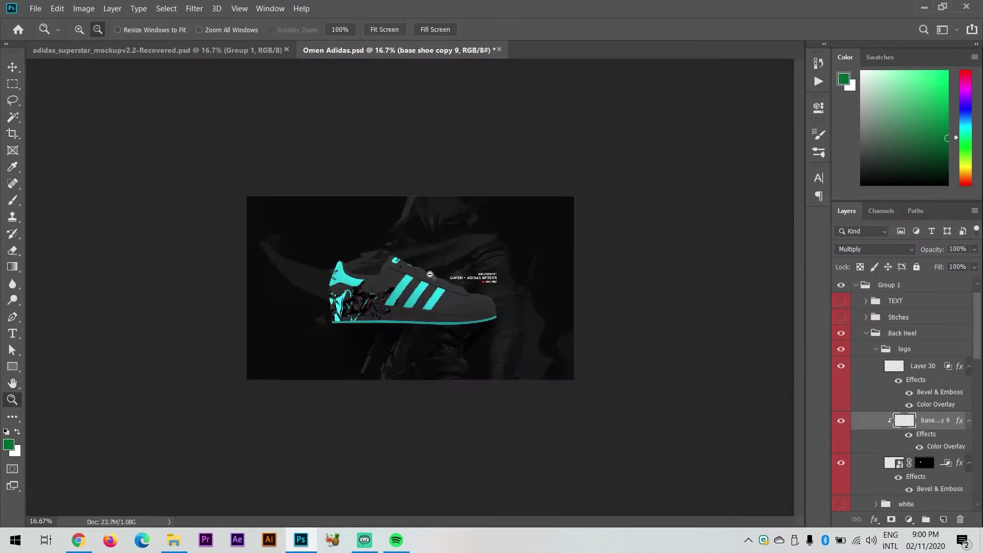
pyautogui.hotkey('ctrl', '+')
pyautogui.hotkey('ctrl', '+')
pyautogui.hotkey('ctrl', '+')
pyautogui.hotkey('ctrl', '+')
pyautogui.hotkey('ctrl', 's')
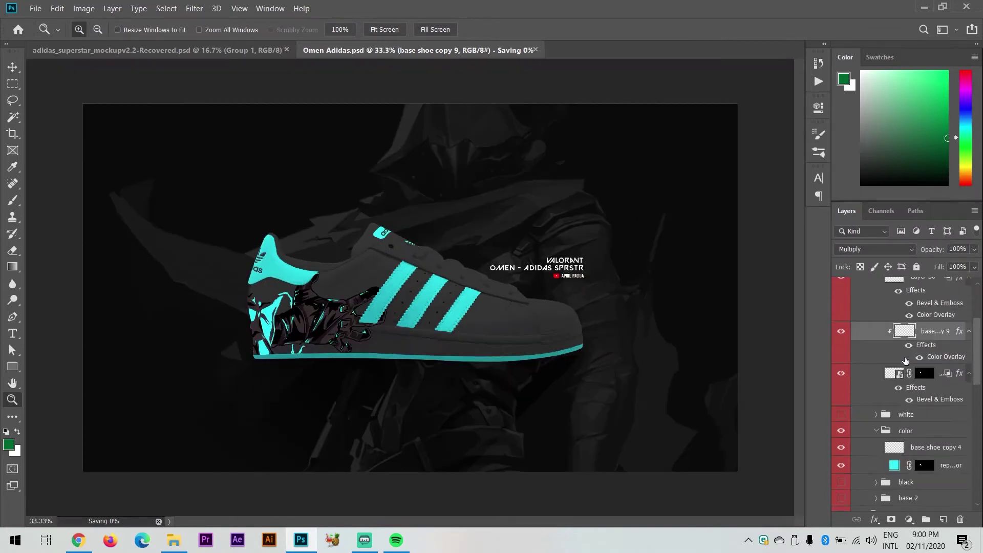
# Rotate and shift the hand artwork on Layer 34 toward the lower heel and trim the part outside the shoe.
pyautogui.scroll(-5, 901, 383)
pyautogui.click(913, 366)
pyautogui.hotkey('ctrl', 't')
pyautogui.moveTo(402, 302); pyautogui.dragTo(335, 263)
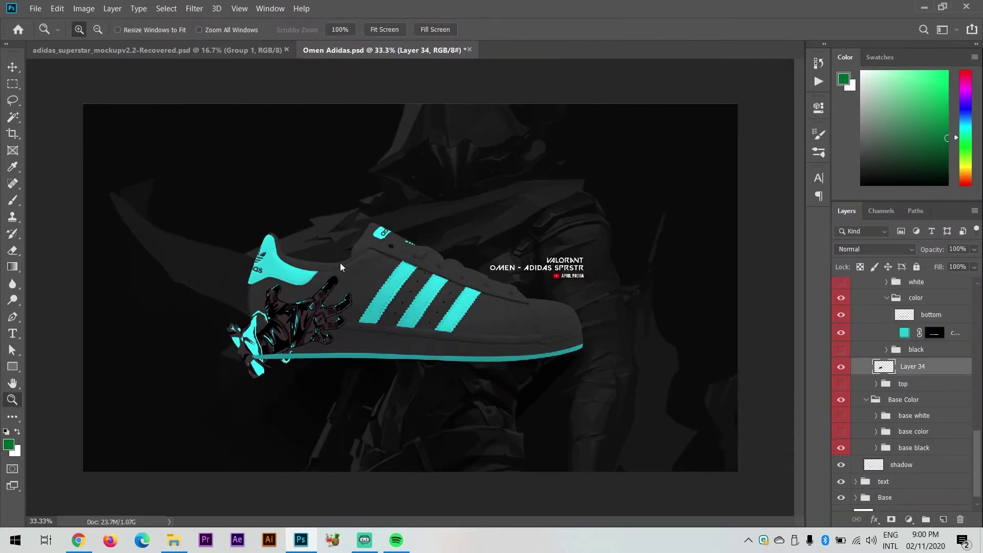
pyautogui.press('Return')
pyautogui.hotkey('ctrl', '+')
pyautogui.hotkey('ctrl', '+')
pyautogui.hotkey('ctrl', '+')
pyautogui.scroll(-3, 873, 457)
pyautogui.scroll(2, 873, 457)
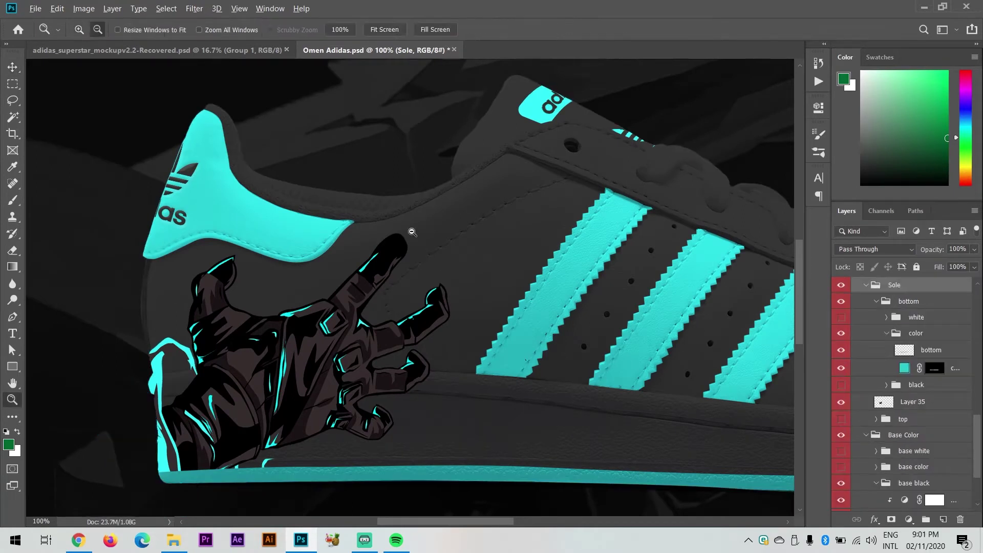
# Keep the hand artwork on Layer 35 in Normal blend mode and lower its opacity to about 60%.
pyautogui.hotkey('ctrl', '+')
pyautogui.press('h')
pyautogui.moveTo(454, 285); pyautogui.dragTo(542, 287)
pyautogui.click(911, 353)
pyautogui.click(873, 250)
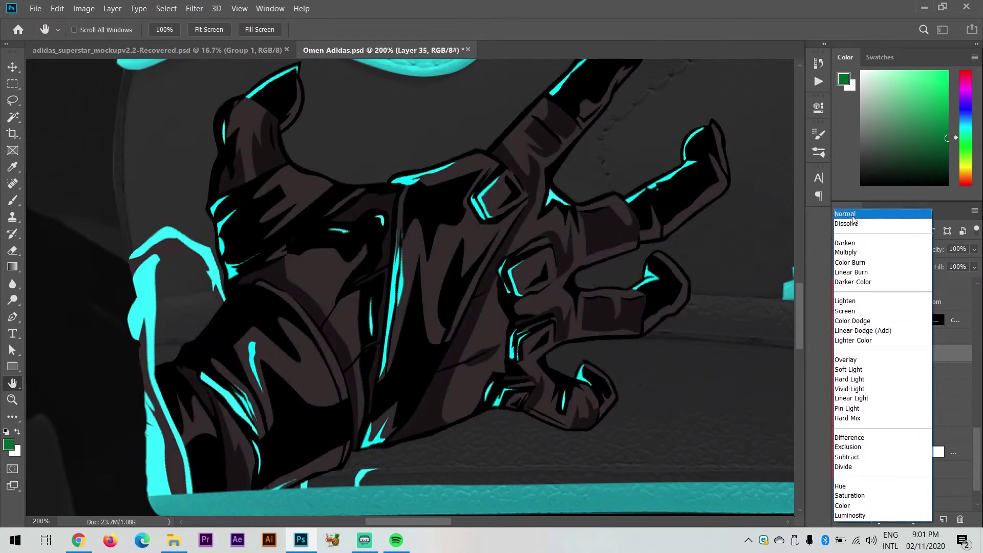
pyautogui.click(853, 215)
pyautogui.write('59')
# Add Bevel & Emboss to the hand artwork on Layer 35 with the Outer Bevel style and a depth of about 84%.
pyautogui.scroll(-3, 445, 258)
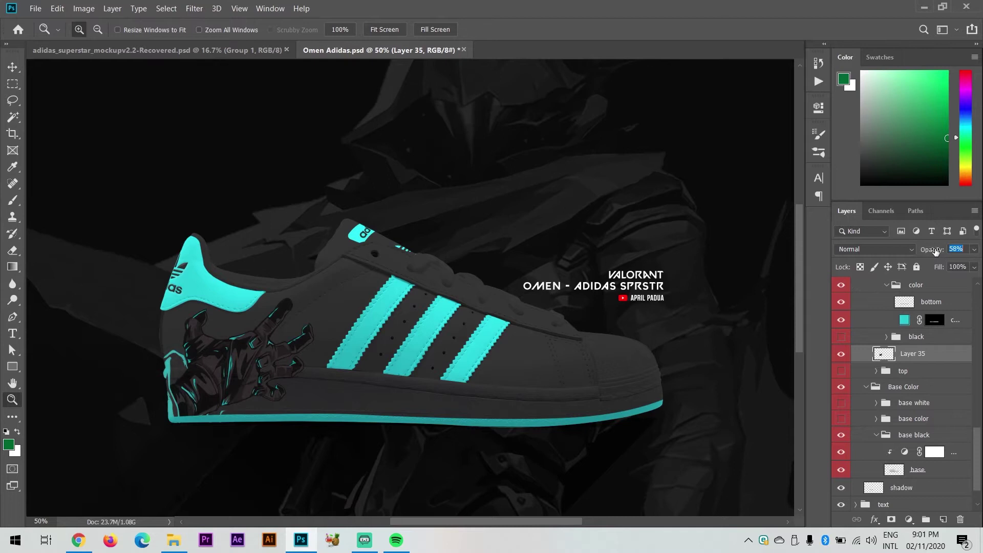
pyautogui.scroll(2, 225, 389)
pyautogui.moveTo(225, 389); pyautogui.dragTo(358, 345)
pyautogui.doubleClick(912, 353)
pyautogui.click(732, 249)
pyautogui.click(727, 245)
pyautogui.click(732, 249)
pyautogui.click(737, 257)
pyautogui.moveTo(713, 277); pyautogui.dragTo(713, 281)
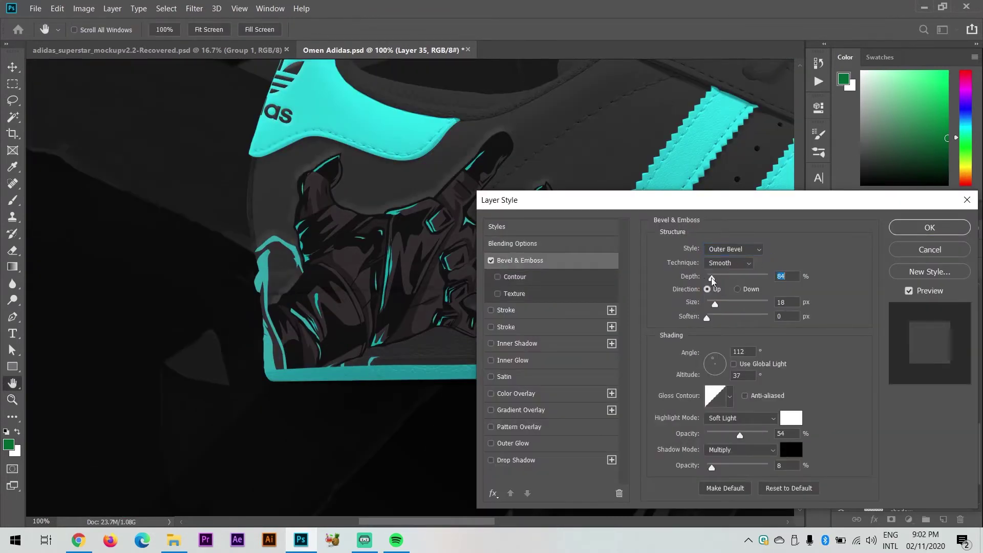
# Add a Drop Shadow with a size of 32 px to the hand artwork, apply the layer style and save the document.
pyautogui.click(516, 459)
pyautogui.moveTo(714, 335); pyautogui.dragTo(709, 338)
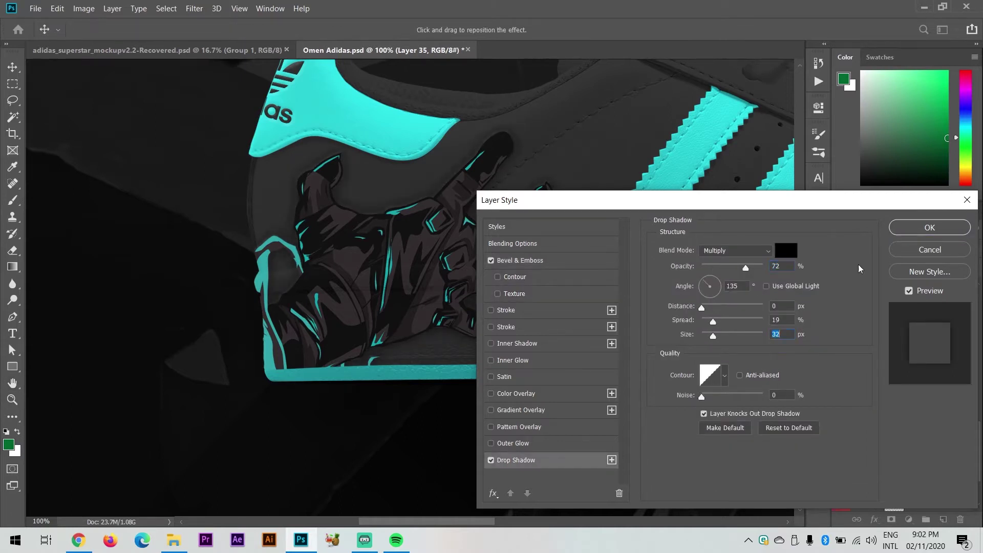
pyautogui.click(929, 227)
pyautogui.press('z')
pyautogui.keyDown('alt'); pyautogui.click(366, 285); pyautogui.keyUp('alt')
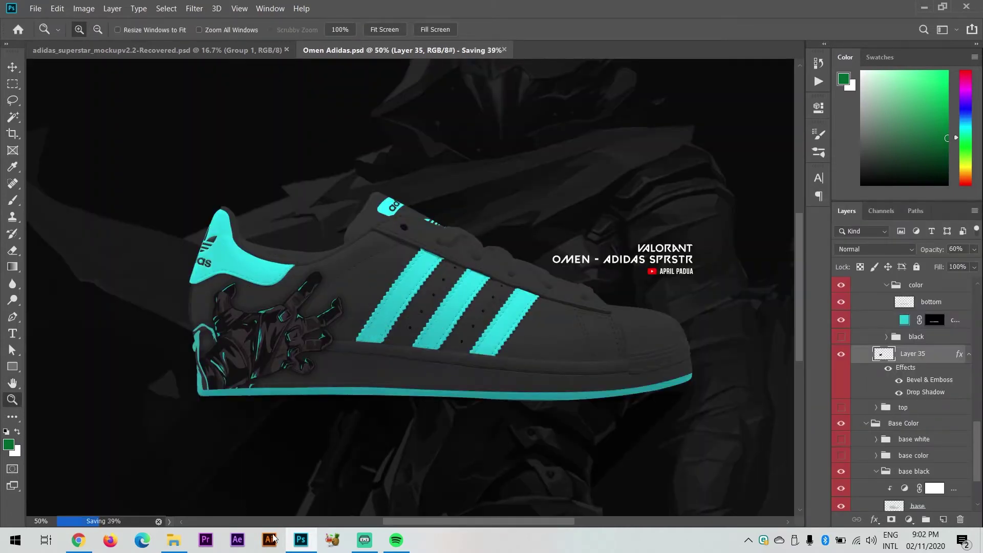
# Start opening files and browse to the LIRPA ART > VLOGS folder on the external E: drive.
pyautogui.hotkey('ctrl', 'o')
pyautogui.click(206, 189)
pyautogui.click(44, 78)
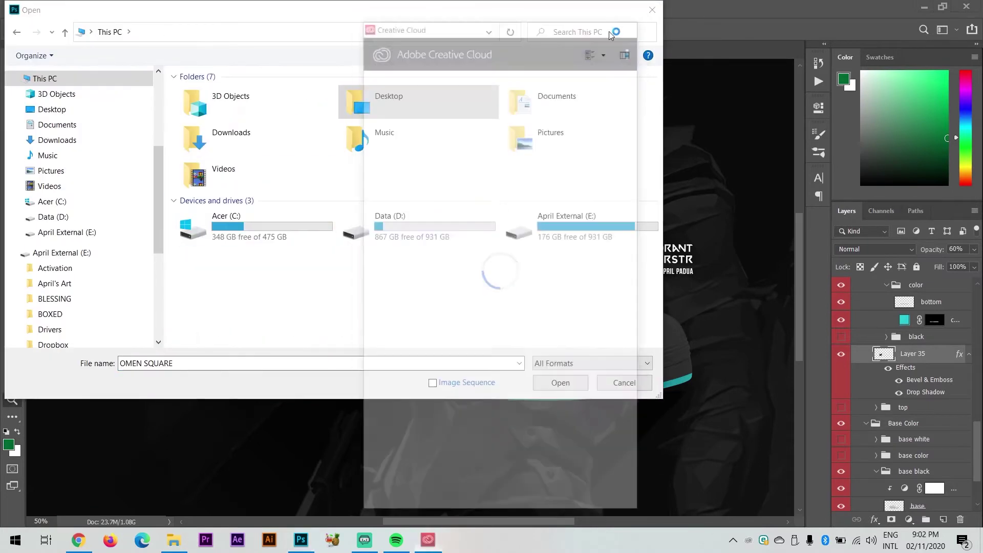
pyautogui.click(67, 232)
pyautogui.doubleClick(549, 128)
pyautogui.doubleClick(618, 225)
# Open the four Omen ability icons TX_Omen_C, TX_Omen_E, TX_Omen_Q and TX_Omen_X from the vlog project folder.
pyautogui.scroll(-5, 248, 200)
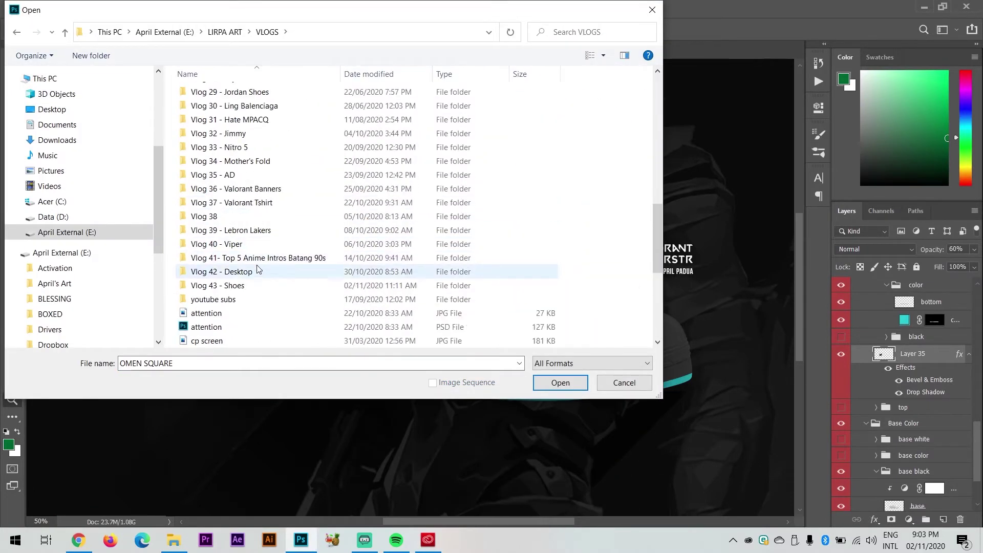
pyautogui.doubleClick(256, 205)
pyautogui.doubleClick(481, 202)
pyautogui.click(345, 103)
pyautogui.keyDown('shift'); pyautogui.click(549, 103); pyautogui.keyUp('shift')
pyautogui.press('Return')
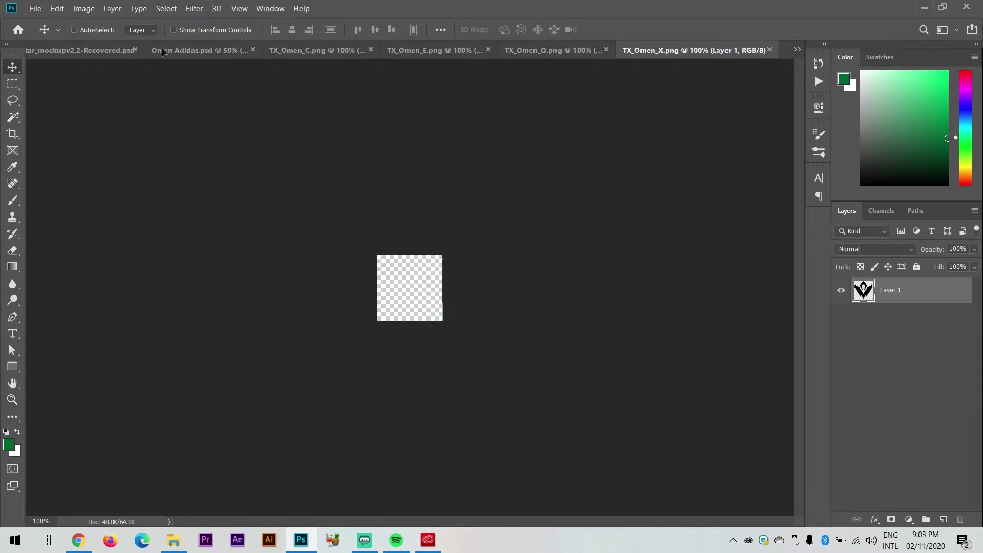
# Bring the TX_Omen_X icon into the Omen Adidas document and move its layer directly above the Tongue group.
pyautogui.click(163, 51)
pyautogui.scroll(-2, 409, 287)
pyautogui.scroll(3, 409, 286)
pyautogui.moveTo(428, 304); pyautogui.dragTo(486, 355)
pyautogui.moveTo(912, 501); pyautogui.dragTo(934, 309)
pyautogui.scroll(1, 915, 385)
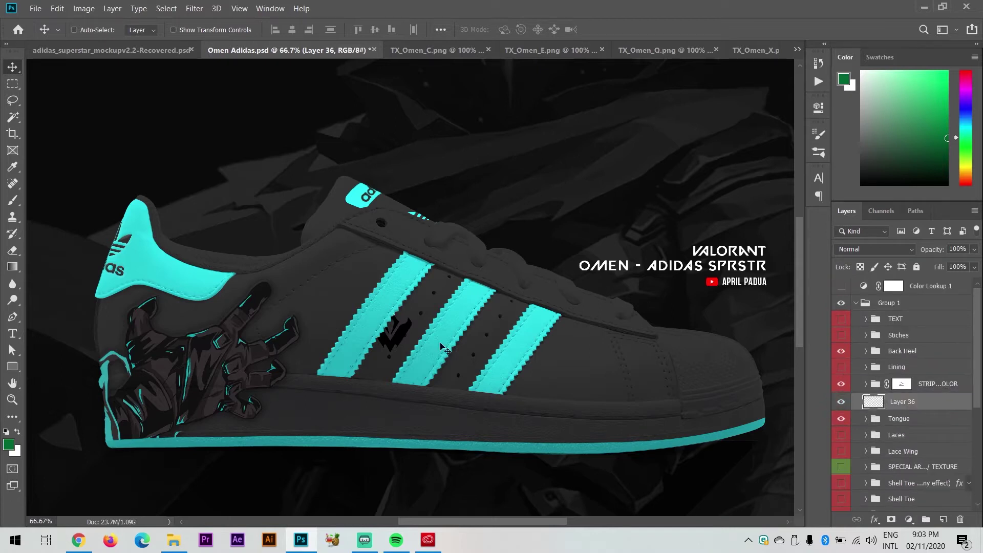
pyautogui.press('Return')
# Move the Omen icon onto the shoe's toe and scale it to about 185%.
pyautogui.press('z')
pyautogui.keyDown('alt'); pyautogui.click(632, 346); pyautogui.keyUp('alt')
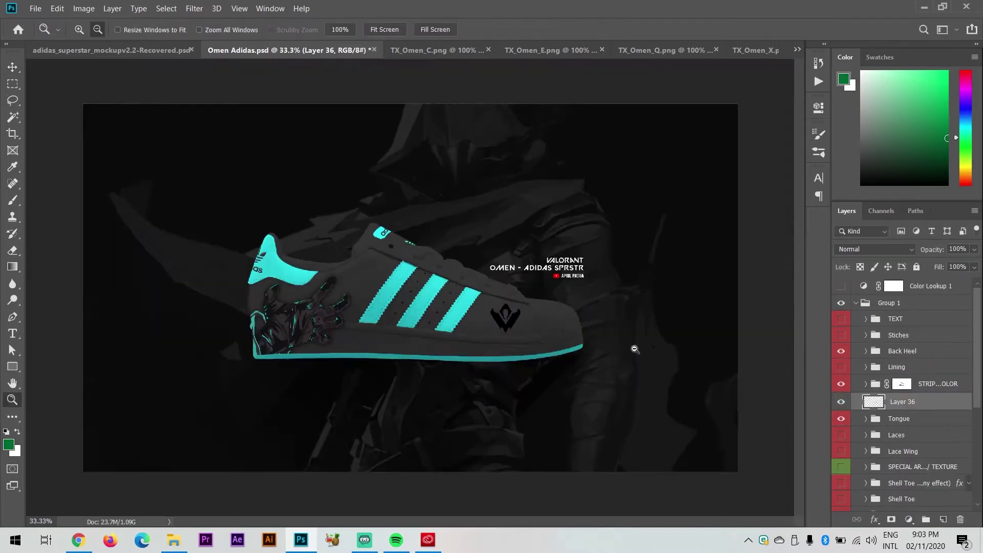
pyautogui.click(454, 314)
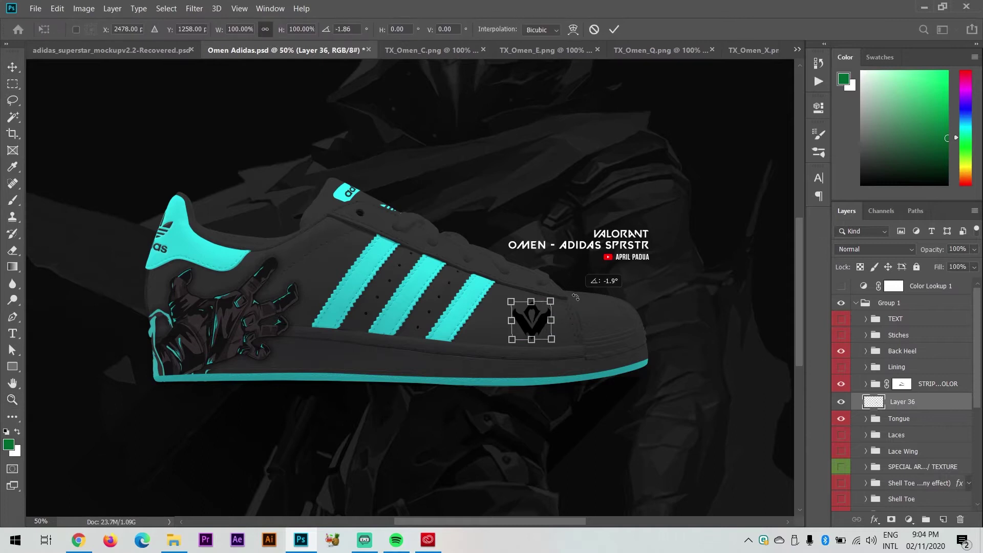
pyautogui.moveTo(621, 345); pyautogui.dragTo(687, 339)
pyautogui.hotkey('ctrl', 't')
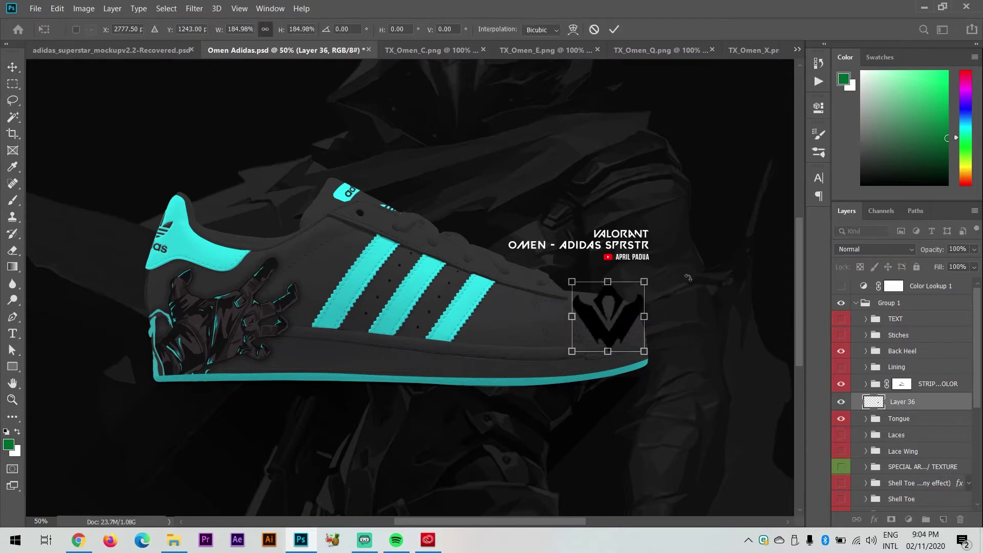
pyautogui.press('Return')
# Turn the Omen icon sideways, position it over the toe cap and skew it to the shoe's angle.
pyautogui.hotkey('ctrl', '+')
pyautogui.hotkey('ctrl', '+')
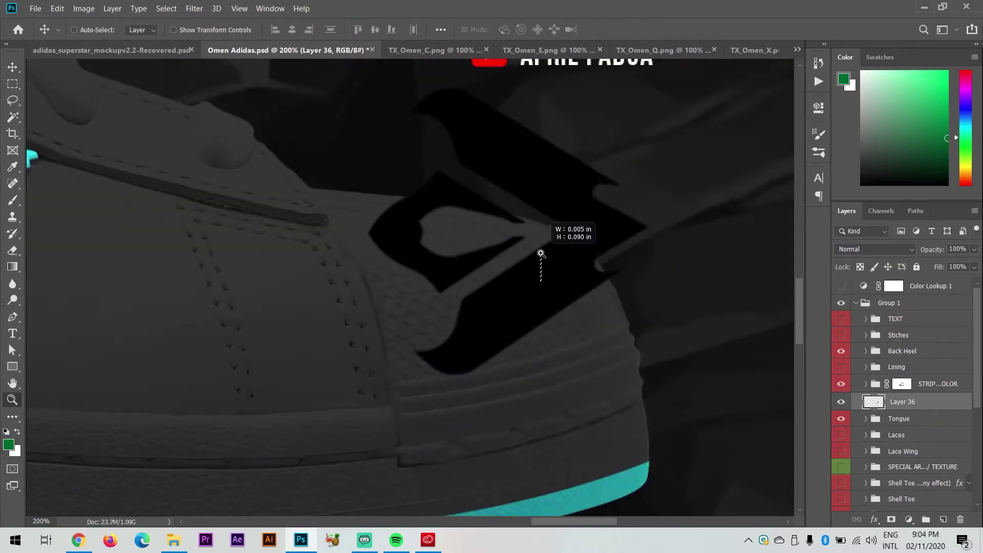
pyautogui.hotkey('ctrl', '-')
pyautogui.press('v')
pyautogui.moveTo(520, 224); pyautogui.dragTo(520, 244)
pyautogui.click(57, 8)
pyautogui.moveTo(77, 277)
pyautogui.click(226, 328)
pyautogui.click(613, 29)
# Warp the Omen icon to follow the rounded shape of the toe cap.
pyautogui.click(57, 9)
pyautogui.moveTo(128, 285)
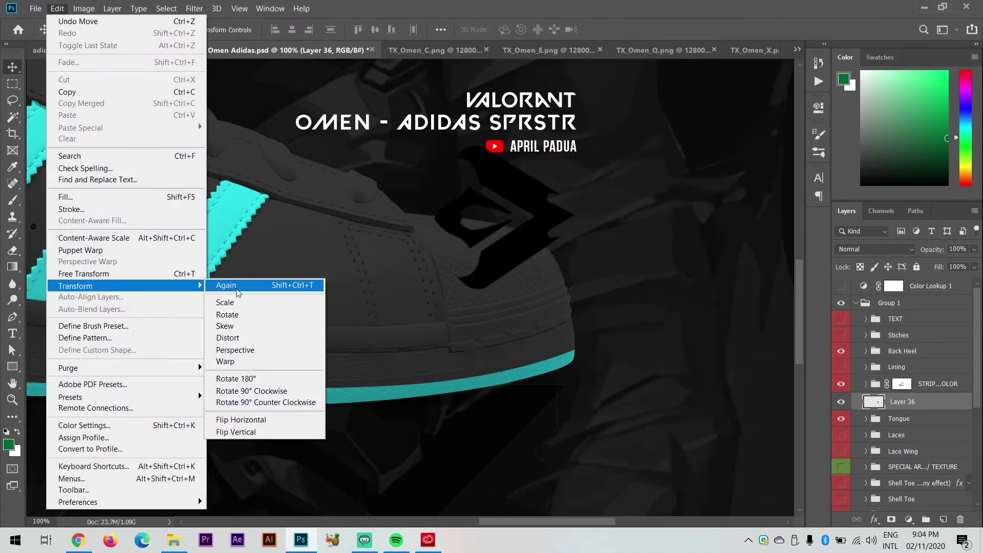
pyautogui.click(225, 361)
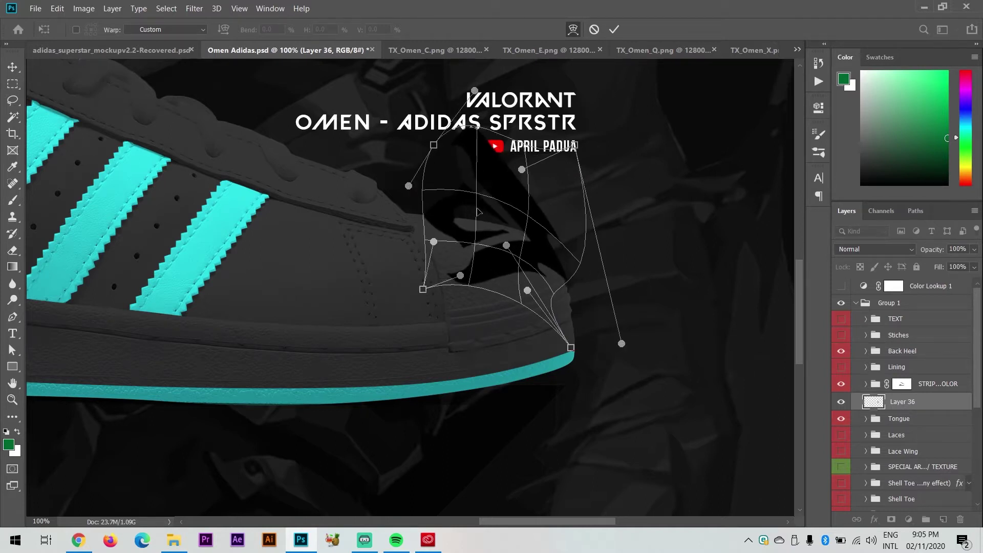
pyautogui.press('Return')
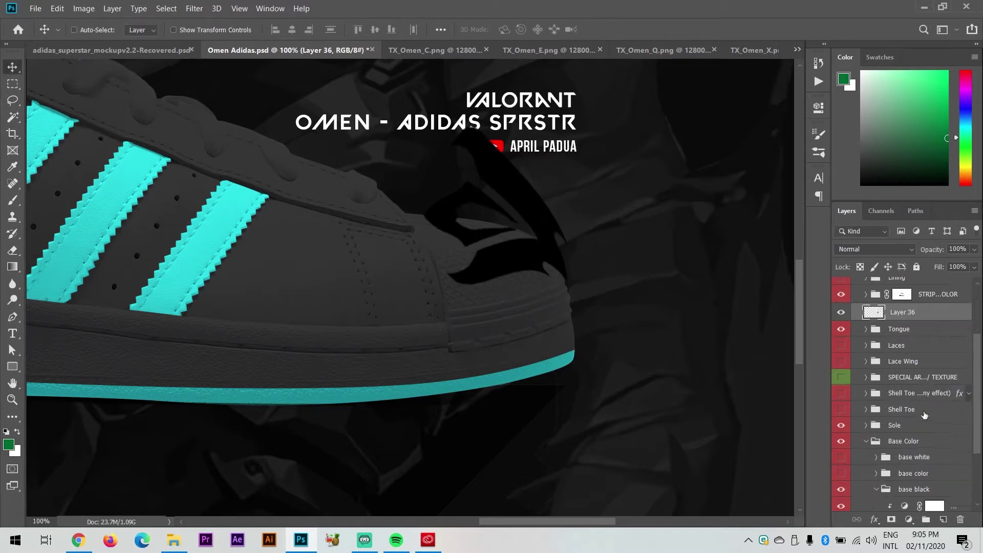
# Try the warped icon trimmed to the toe cap with a cyan Color Overlay, and remove it from the shoe.
pyautogui.press('z')
pyautogui.keyDown('alt'); pyautogui.click(418, 228); pyautogui.keyUp('alt')
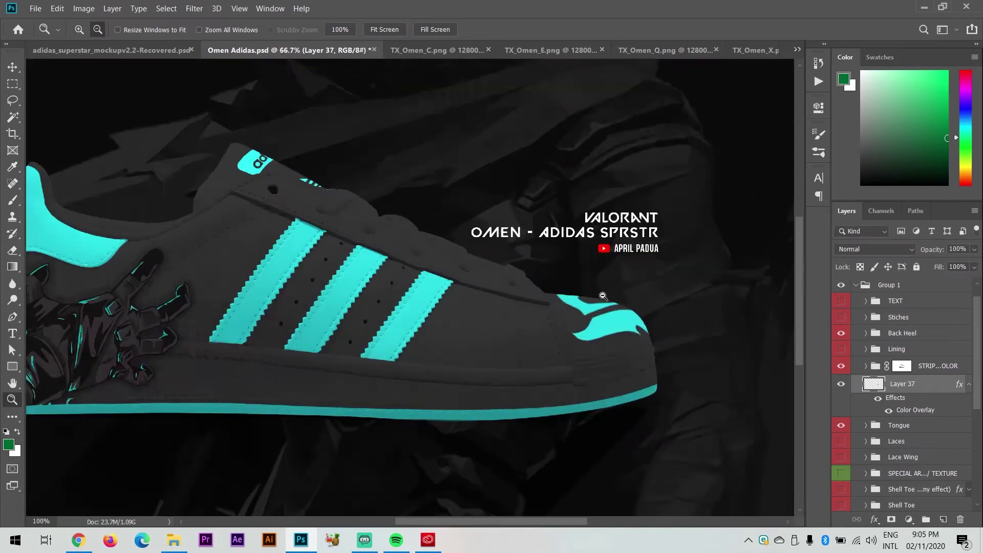
pyautogui.click(621, 324)
pyautogui.keyDown('alt'); pyautogui.click(621, 323); pyautogui.keyUp('alt')
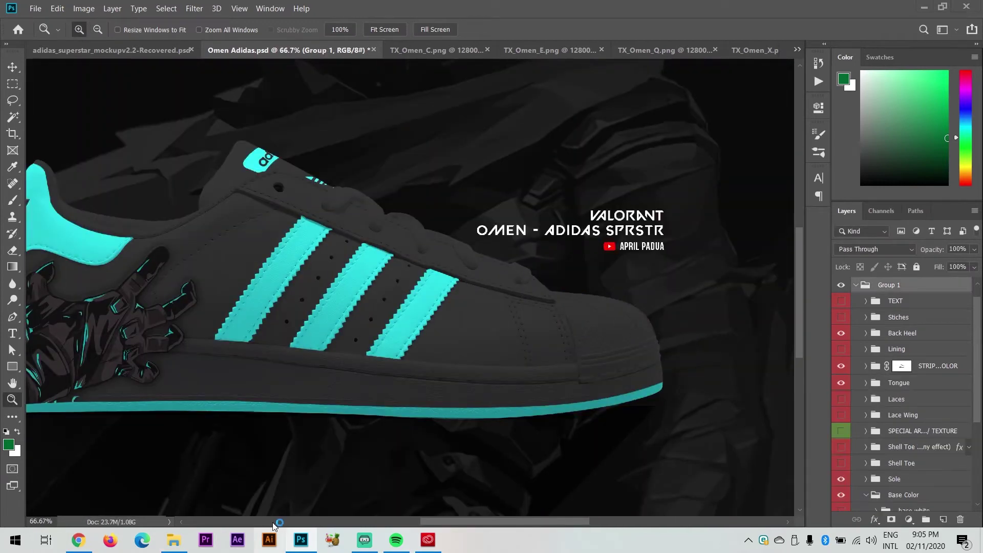
# Bring the TX_Omen_C icon onto the shoe beside the first stripe, transform it to the shoe's angle and place its layer beneath the stripes group.
pyautogui.hotkey('ctrl', 'Tab')
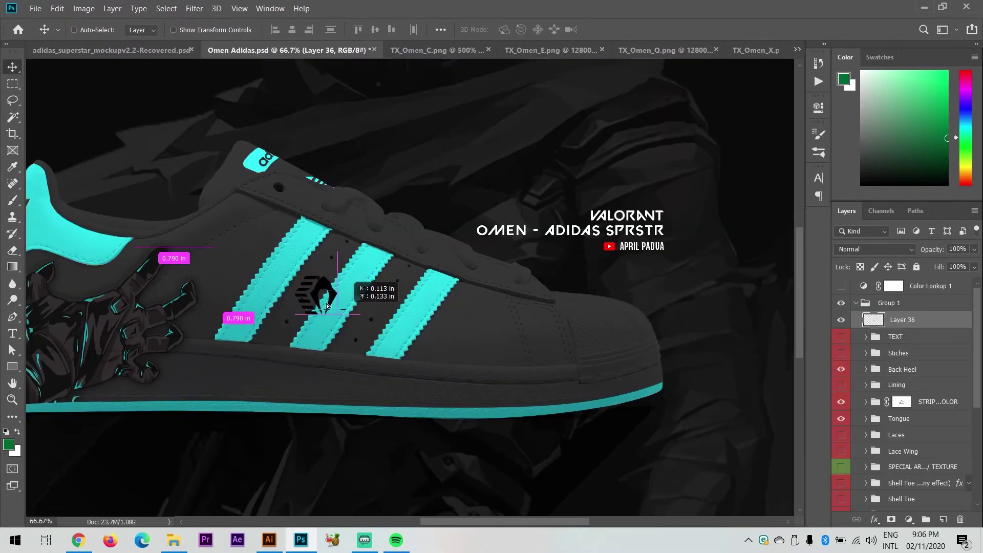
pyautogui.click(253, 253)
pyautogui.hotkey('ctrl', 't')
pyautogui.moveTo(346, 285); pyautogui.dragTo(377, 224)
pyautogui.press('Return')
pyautogui.moveTo(932, 414); pyautogui.dragTo(931, 416)
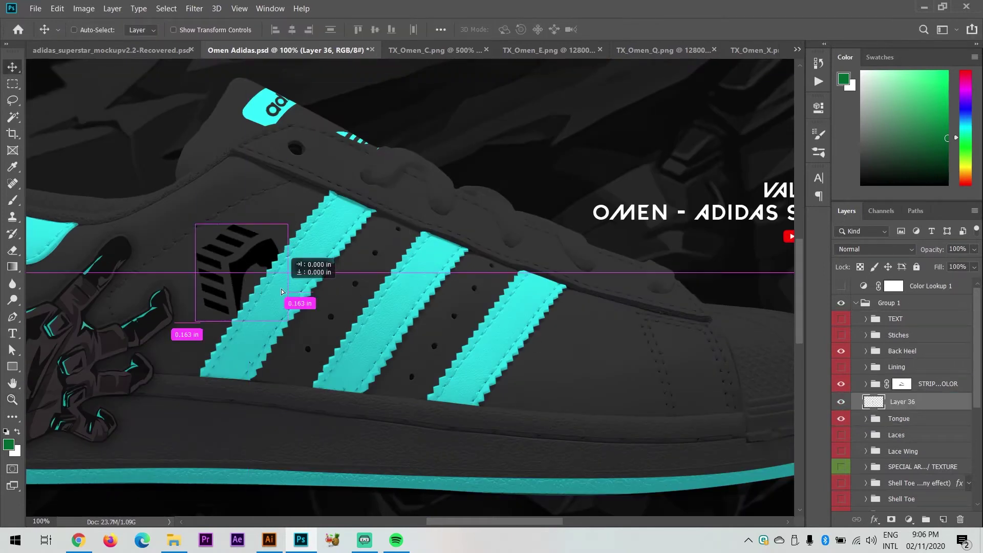
# Apply a near-black Color Overlay to the ability icon beside the first stripe.
pyautogui.hotkey('ctrl', '-')
pyautogui.doubleClick(926, 401)
pyautogui.click(241, 408)
pyautogui.moveTo(259, 147); pyautogui.dragTo(351, 421)
pyautogui.click(621, 472)
pyautogui.press('Escape')
pyautogui.press('Escape')
pyautogui.hotkey('ctrl', '+')
pyautogui.hotkey('ctrl', '+')
pyautogui.hotkey('ctrl', '+')
# Add a Smooth Inner Bevel to the icon with 84% depth, 6 px size and 5 px soften, and try a Texture pattern on it.
pyautogui.doubleClick(926, 401)
pyautogui.moveTo(359, 224); pyautogui.dragTo(629, 218)
pyautogui.click(628, 279)
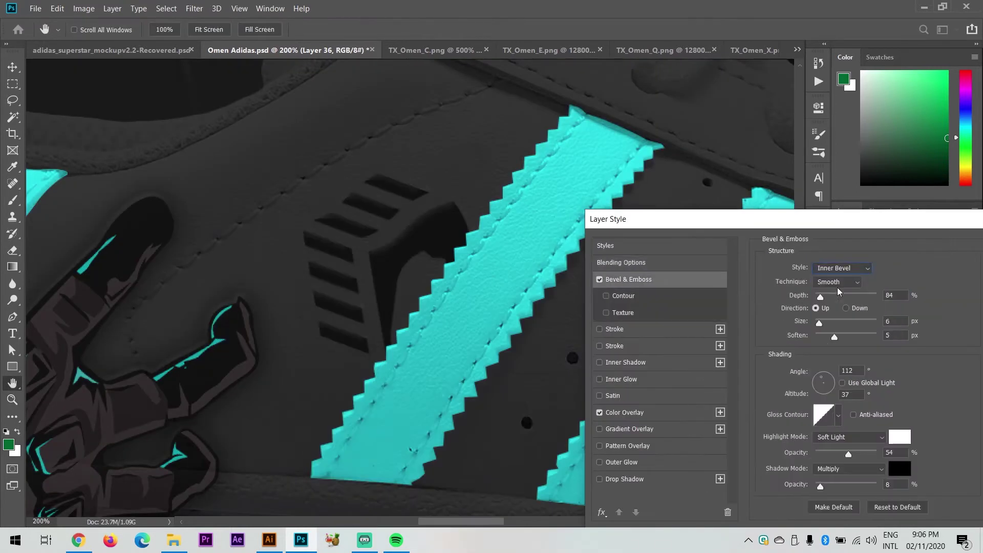
pyautogui.click(621, 312)
pyautogui.click(835, 282)
pyautogui.click(849, 342)
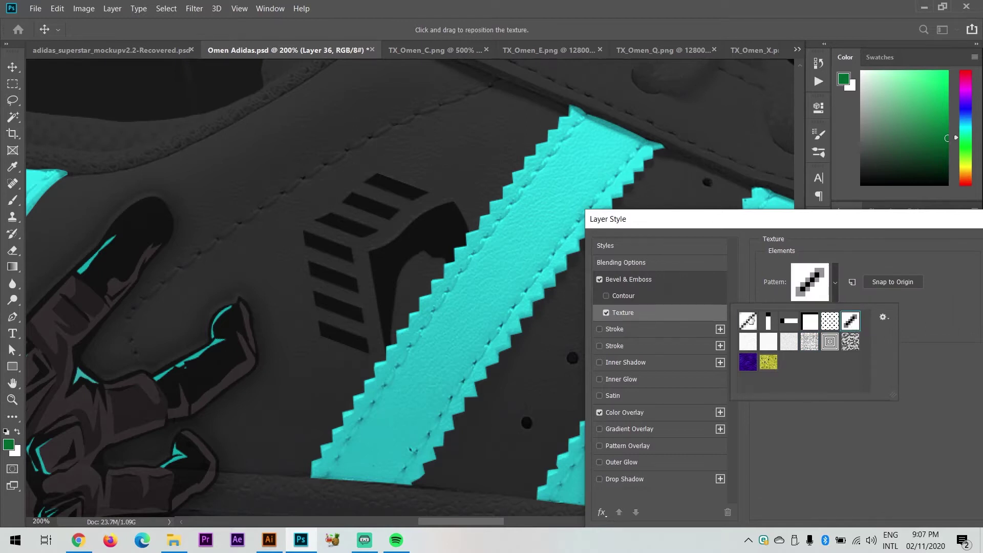
pyautogui.click(849, 342)
pyautogui.moveTo(777, 222); pyautogui.dragTo(617, 191)
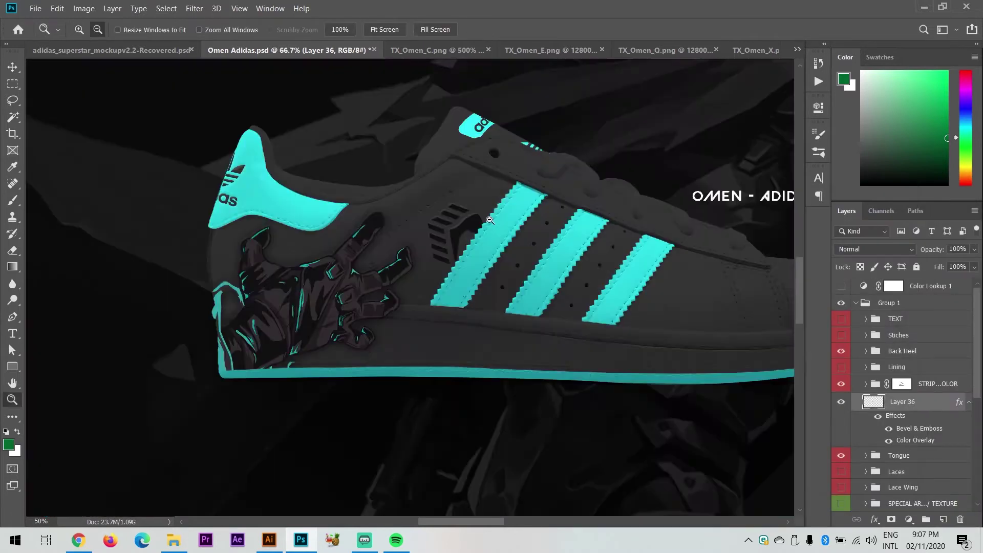
# Paint a black shadow on a new layer over the icon along the stripe's edge and set its opacity to 53%.
pyautogui.keyDown('alt'); pyautogui.click(389, 268); pyautogui.keyUp('alt')
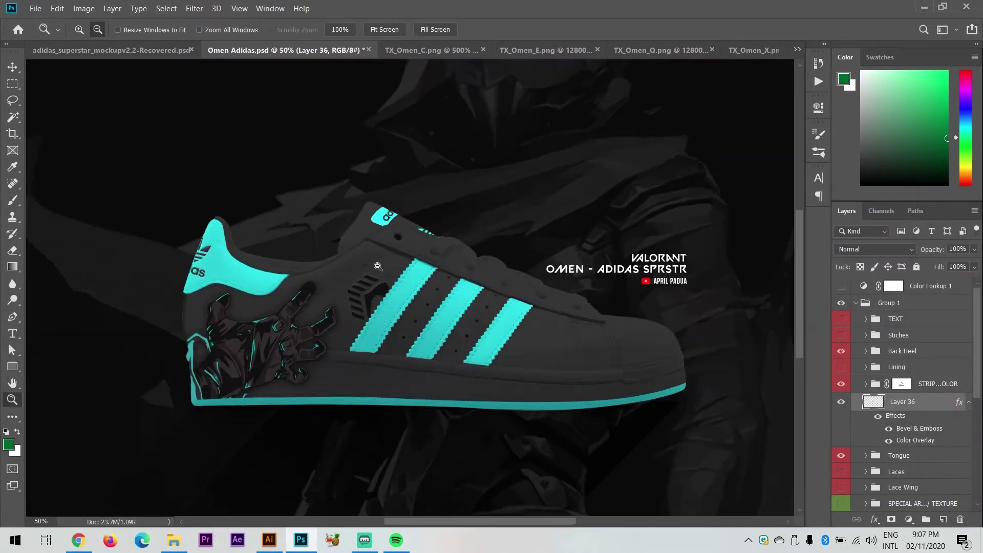
pyautogui.keyDown('alt'); pyautogui.click(424, 288); pyautogui.keyUp('alt')
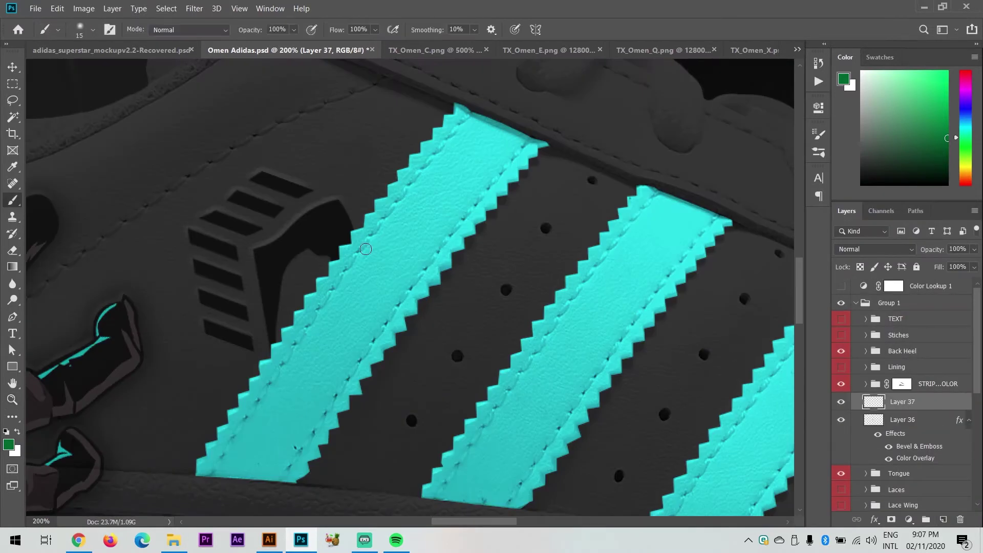
pyautogui.press('d')
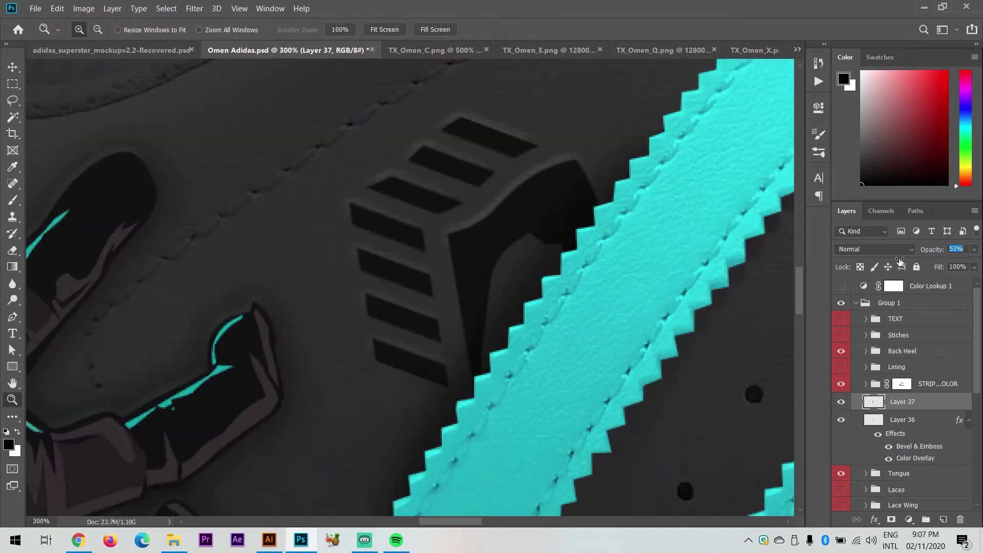
pyautogui.keyDown('alt'); pyautogui.click(367, 291); pyautogui.keyUp('alt')
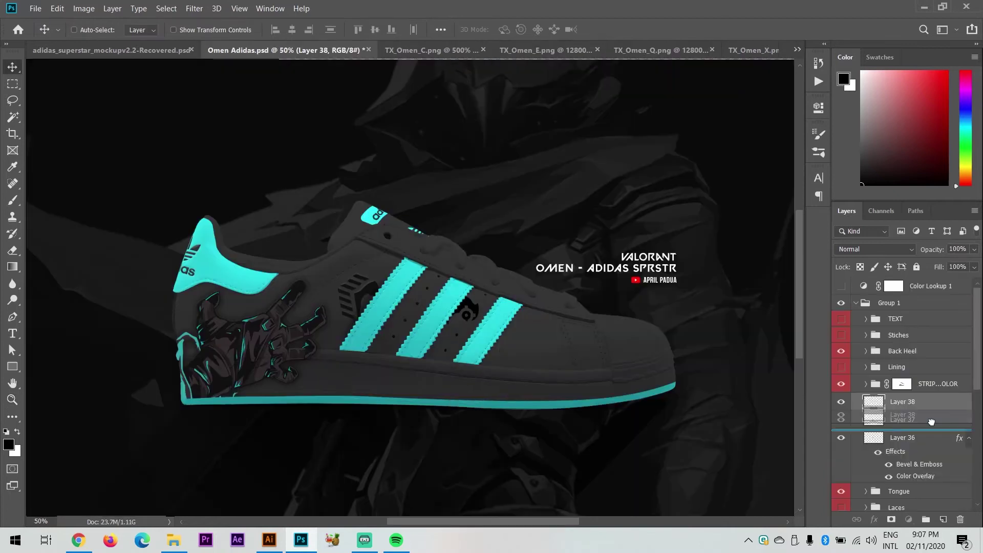
# Place the second ability icon behind the stripes with the same bevel and Color Overlay, transform it to fit between them, and save the document.
pyautogui.moveTo(959, 437); pyautogui.dragTo(901, 419)
pyautogui.scroll(5, 511, 317)
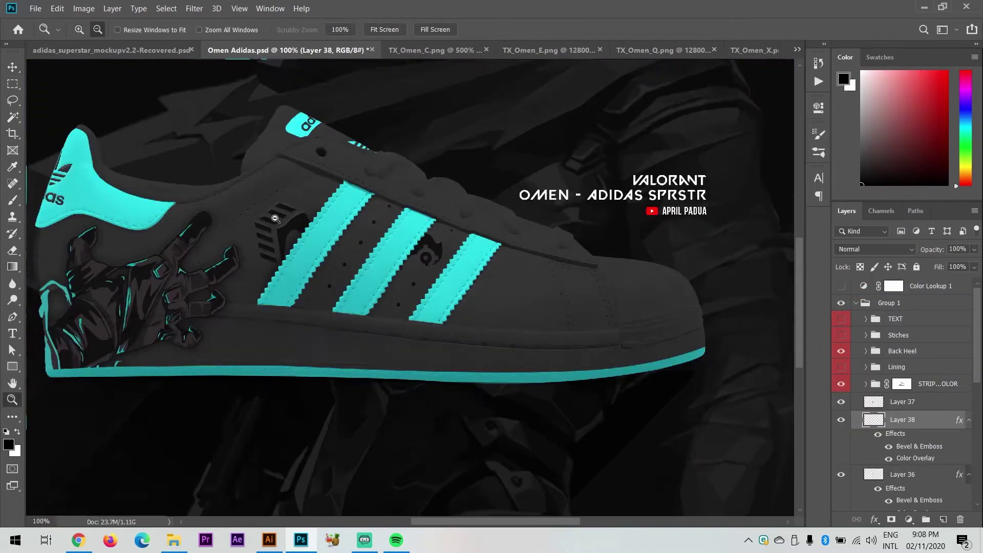
pyautogui.hotkey('ctrl', 't')
pyautogui.moveTo(588, 284); pyautogui.dragTo(588, 351)
pyautogui.press('Return')
pyautogui.hotkey('ctrl', '-')
pyautogui.hotkey('ctrl', '-')
pyautogui.hotkey('ctrl', '-')
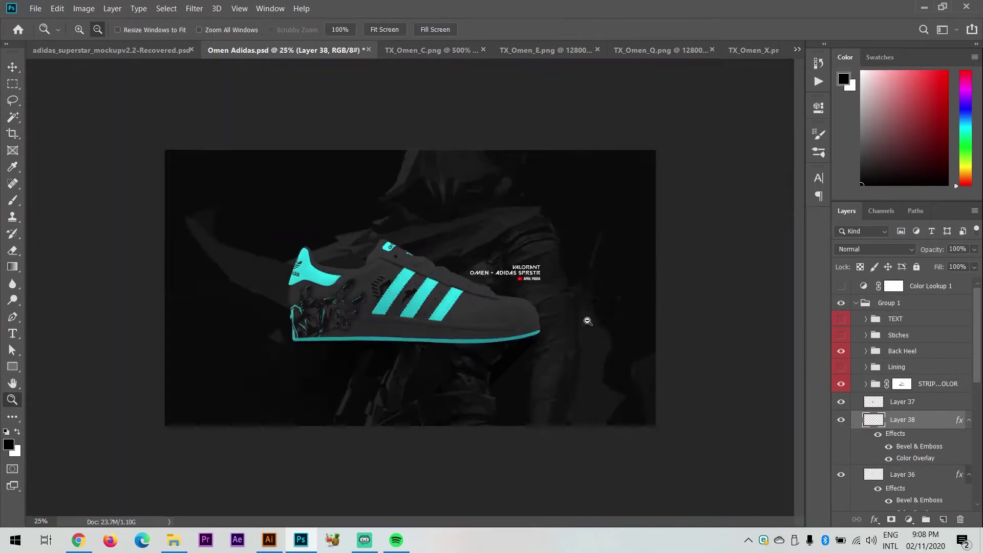
pyautogui.hotkey('ctrl', 's')
# Add the TX_Omen_E icon to the shoe and paste the other icons' bevel and Color Overlay style onto it.
pyautogui.hotkey('ctrl', '+')
pyautogui.click(570, 50)
pyautogui.moveTo(410, 255); pyautogui.dragTo(544, 345)
pyautogui.rightClick(935, 420)
pyautogui.click(845, 298)
pyautogui.hotkey('ctrl', '+')
pyautogui.hotkey('ctrl', '+')
# Transform the newly added icon to fit between the second and third stripes, and save the document.
pyautogui.hotkey('ctrl', 't')
pyautogui.moveTo(637, 377); pyautogui.dragTo(451, 176)
pyautogui.press('Return')
pyautogui.hotkey('ctrl', '-')
pyautogui.hotkey('ctrl', '-')
pyautogui.hotkey('ctrl', '-')
pyautogui.hotkey('ctrl', 's')
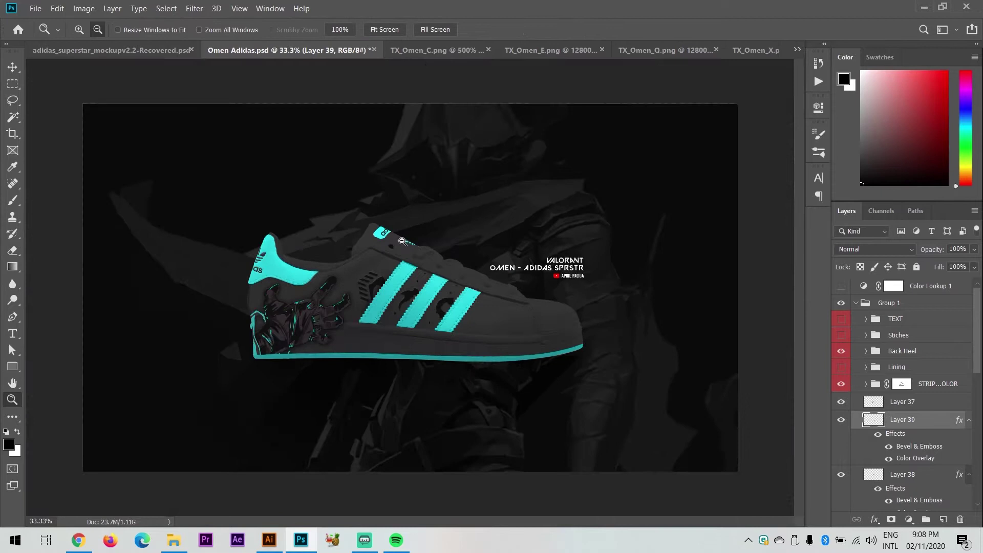
# Bring the TX_Omen_X icon into the shoe document and scale it to about 23.5% on the lower part of the first stripe.
pyautogui.press('z')
pyautogui.click(655, 49)
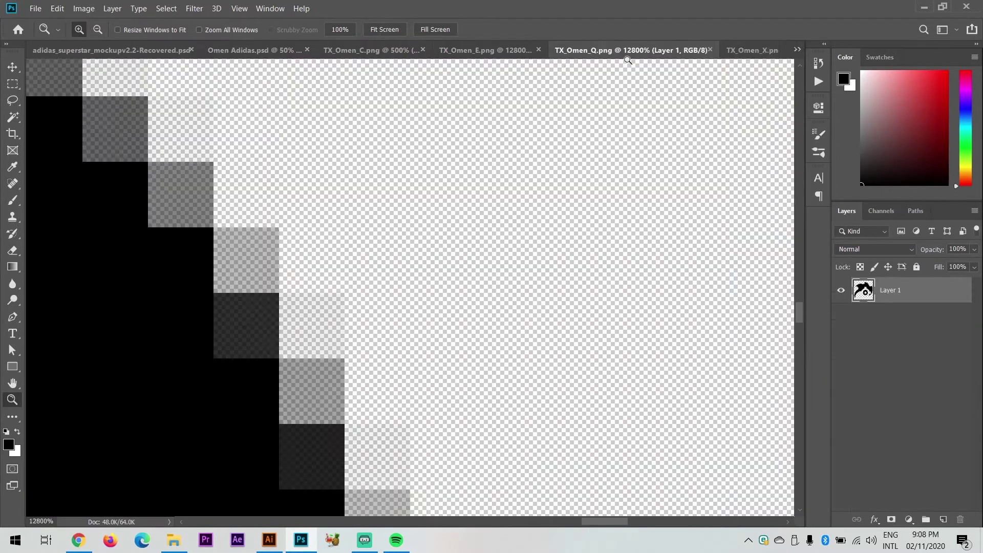
pyautogui.press('v')
pyautogui.click(752, 49)
pyautogui.moveTo(446, 295); pyautogui.dragTo(438, 356)
pyautogui.hotkey('ctrl', 't')
pyautogui.moveTo(444, 307); pyautogui.dragTo(396, 357)
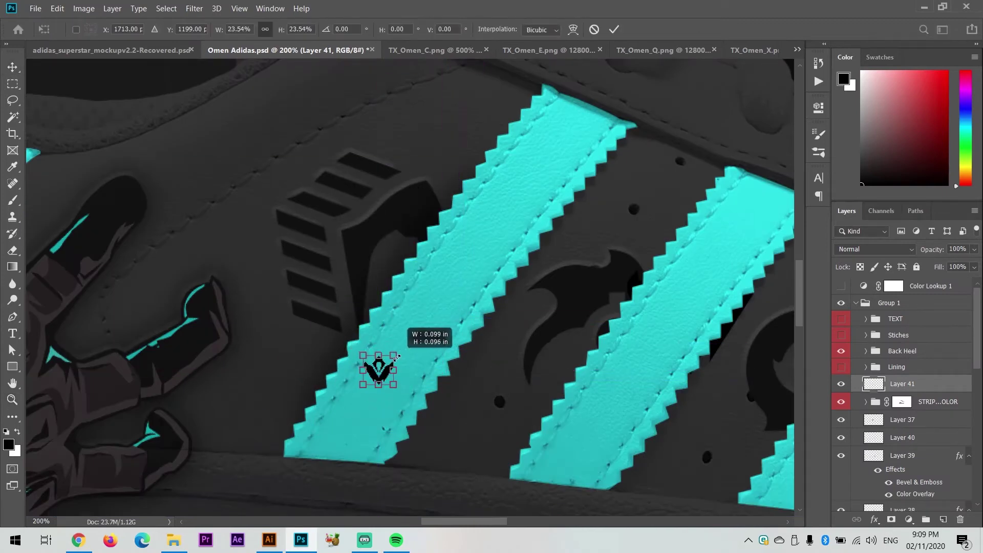
pyautogui.press('Return')
# Move the small TX_Omen_X icon from the first stripe to the front end of the lace area near the toe.
pyautogui.hotkey('ctrl', '-')
pyautogui.hotkey('ctrl', '-')
pyautogui.hotkey('ctrl', '-')
pyautogui.hotkey('ctrl', '-')
pyautogui.hotkey('ctrl', '+')
pyautogui.moveTo(338, 369); pyautogui.dragTo(539, 352)
pyautogui.moveTo(367, 369); pyautogui.dragTo(622, 376)
pyautogui.hotkey('ctrl', '+')
# Set the small icon's Color Overlay to cyan 2cd9df.
pyautogui.doubleClick(915, 494)
pyautogui.click(717, 233)
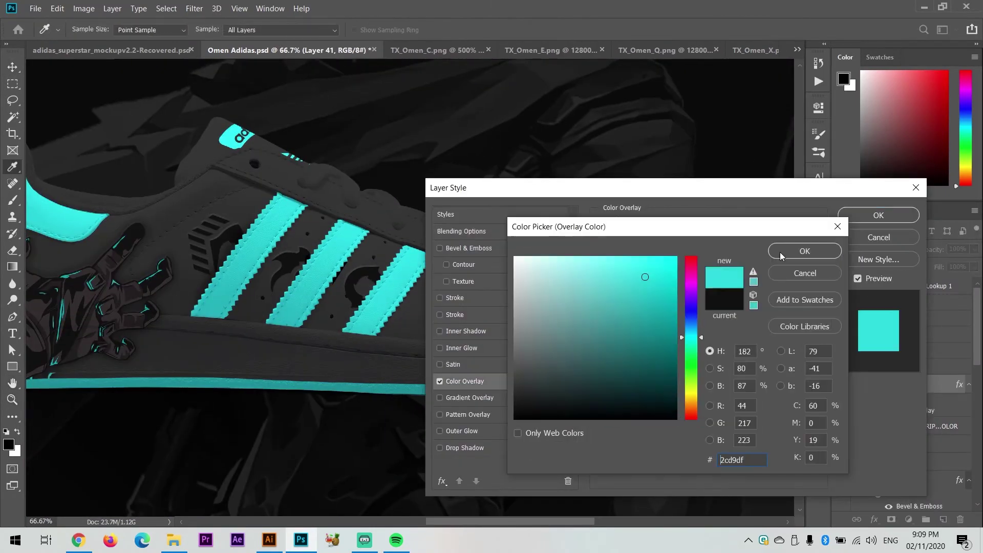
pyautogui.click(804, 251)
pyautogui.press('Return')
pyautogui.hotkey('ctrl', '-')
pyautogui.press('z')
pyautogui.moveTo(512, 256); pyautogui.dragTo(574, 348)
pyautogui.hotkey('ctrl', '-')
pyautogui.hotkey('ctrl', '-')
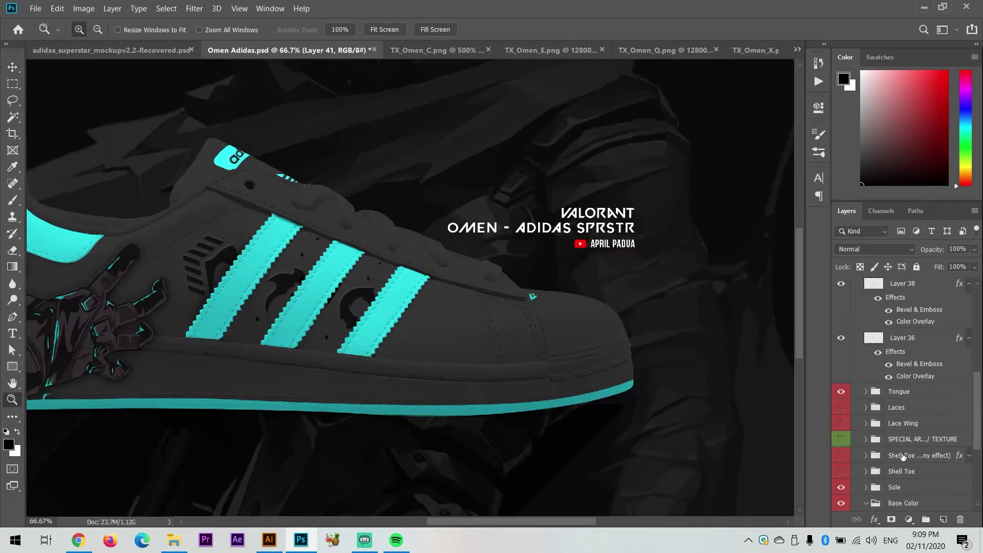
# Show the Laces group and change its color fill to a cyan sampled from the shoe's stripes.
pyautogui.click(841, 407)
pyautogui.click(866, 407)
pyautogui.doubleClick(893, 473)
pyautogui.click(285, 287)
pyautogui.hotkey('ctrl', '-')
pyautogui.hotkey('ctrl', '-')
pyautogui.hotkey('ctrl', '+')
pyautogui.click(464, 201)
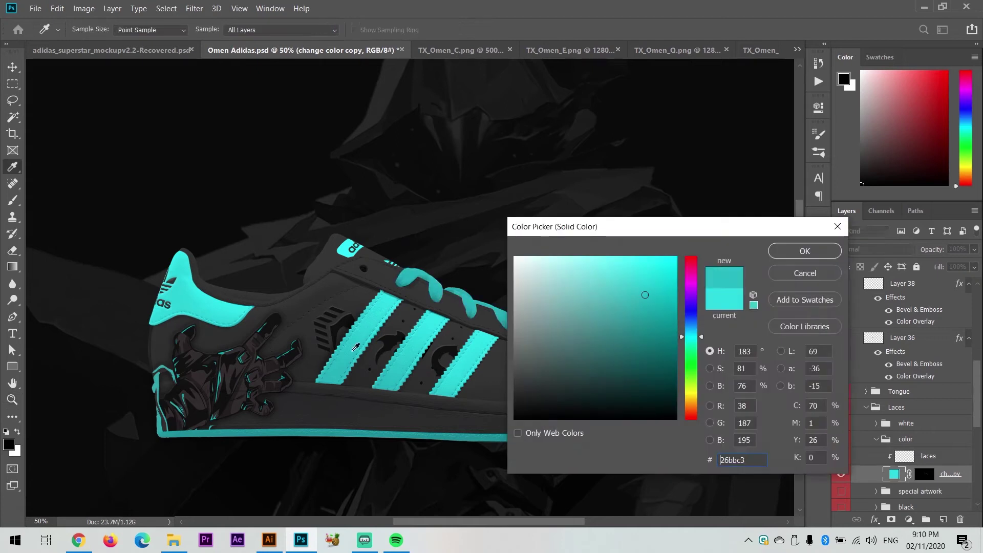
pyautogui.press('Return')
pyautogui.press('z')
pyautogui.hotkey('ctrl', '-')
pyautogui.click(865, 407)
pyautogui.hotkey('ctrl', '-')
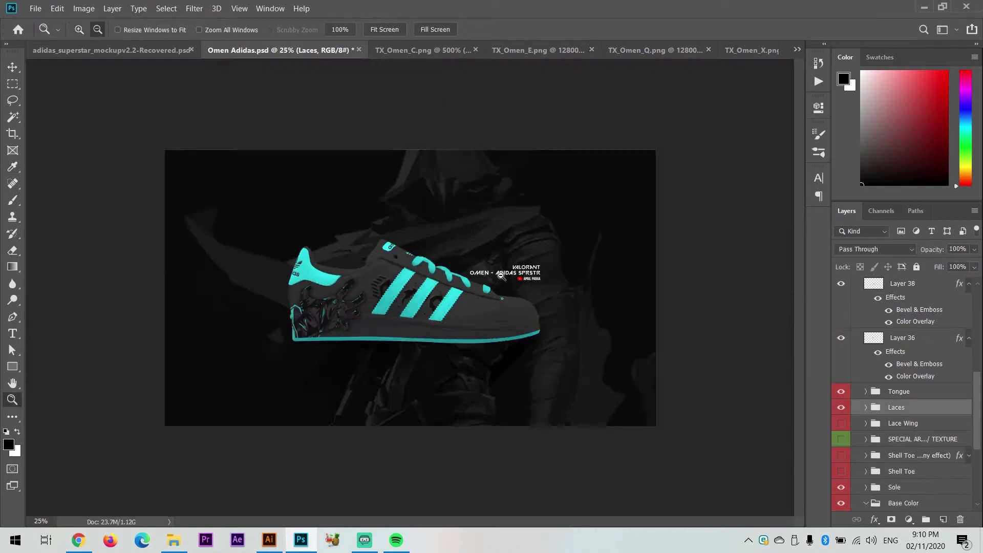
# Place the small Omen icon directly above the Laces group as a clipped layer and fit it in black on the front lace.
pyautogui.click(501, 275)
pyautogui.click(501, 275)
pyautogui.click(501, 275)
pyautogui.scroll(6, 891, 364)
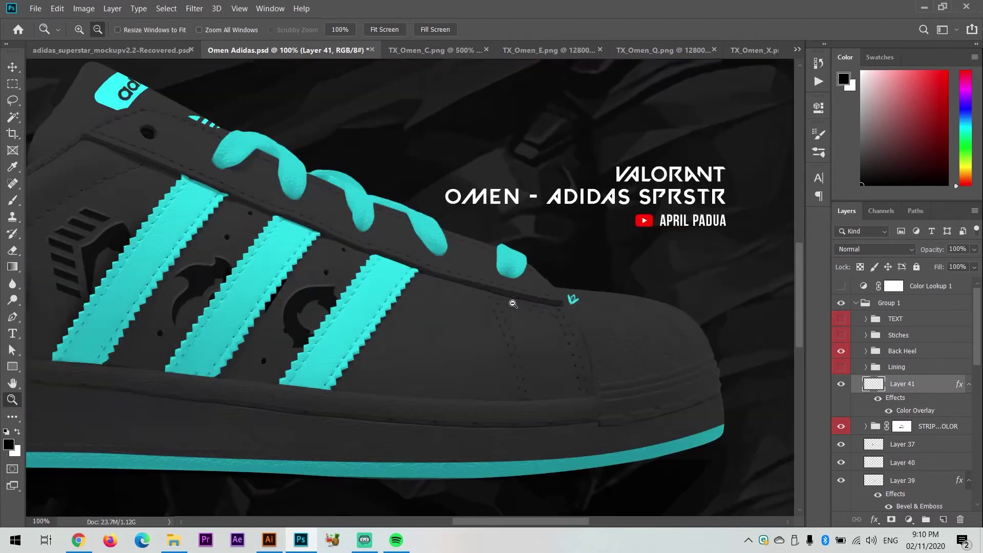
pyautogui.moveTo(921, 392); pyautogui.dragTo(915, 448)
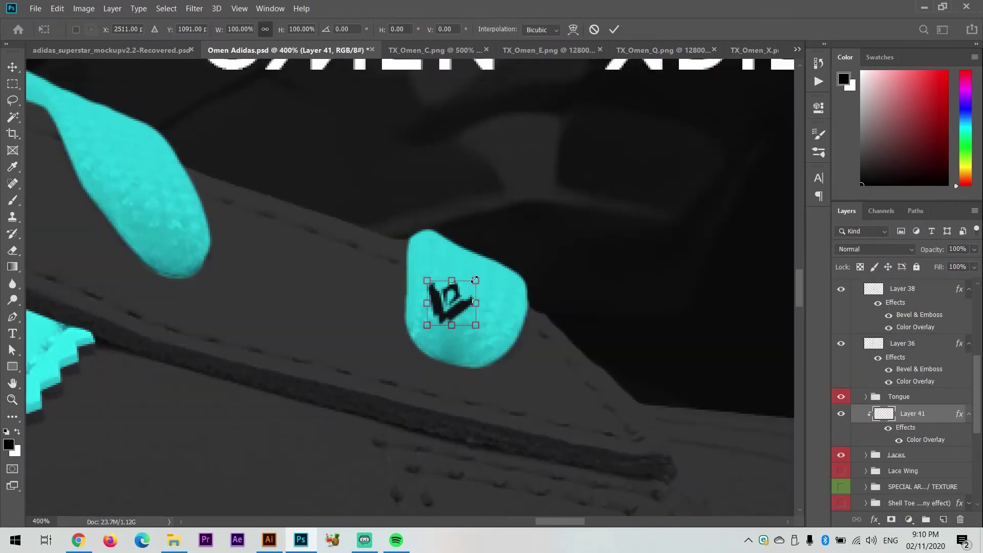
pyautogui.moveTo(496, 314); pyautogui.dragTo(504, 349)
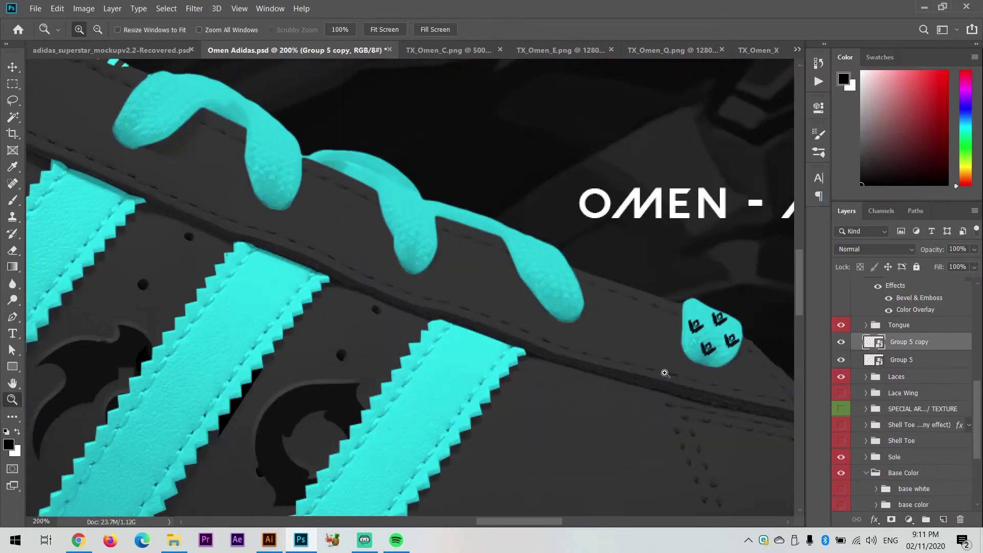
# Duplicate the black icon pattern repeatedly along the shoe's laces until all of them are covered.
pyautogui.moveTo(709, 410); pyautogui.dragTo(564, 364)
pyautogui.keyDown('alt'); pyautogui.moveTo(630, 377); pyautogui.dragTo(577, 332); pyautogui.keyUp('alt')
pyautogui.keyDown('alt'); pyautogui.moveTo(518, 324); pyautogui.dragTo(389, 303); pyautogui.keyUp('alt')
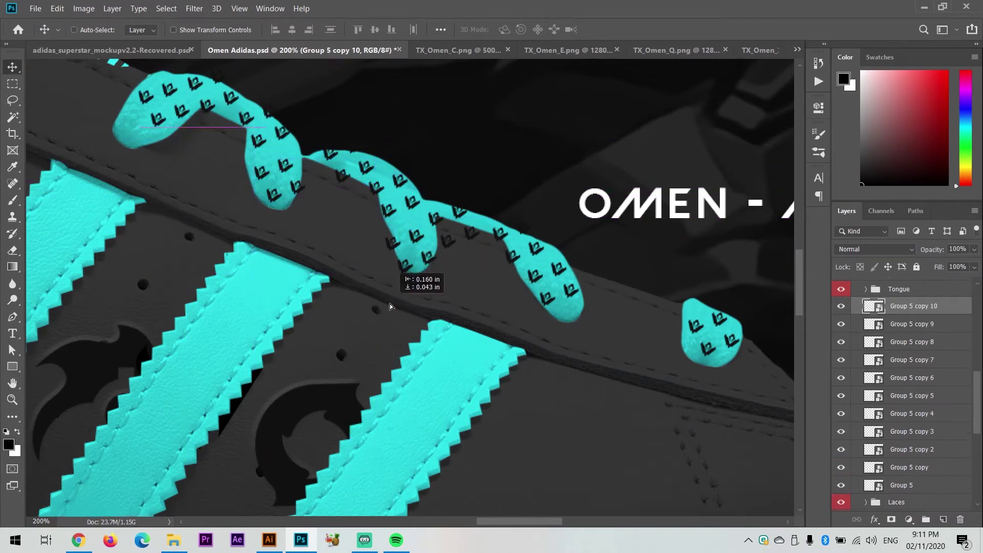
pyautogui.hotkey('ctrl', '0')
pyautogui.scroll(-5, 911, 389)
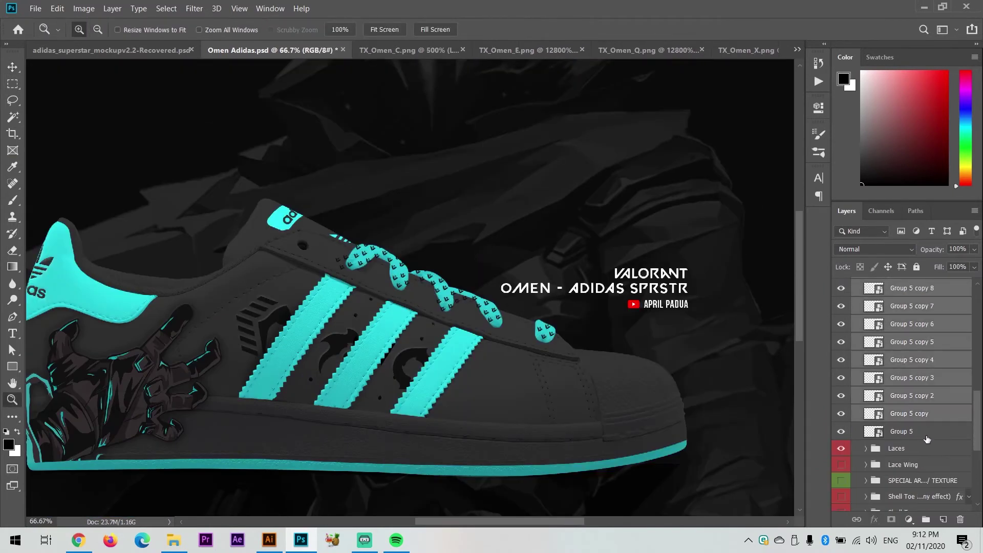
# Clip the icon pattern copies to the Laces group and save the document.
pyautogui.hotkey('ctrl', '+')
pyautogui.hotkey('ctrl', '+')
pyautogui.hotkey('ctrl', '+')
pyautogui.hotkey('ctrl', '0')
pyautogui.press('z')
pyautogui.hotkey('ctrl', 's')
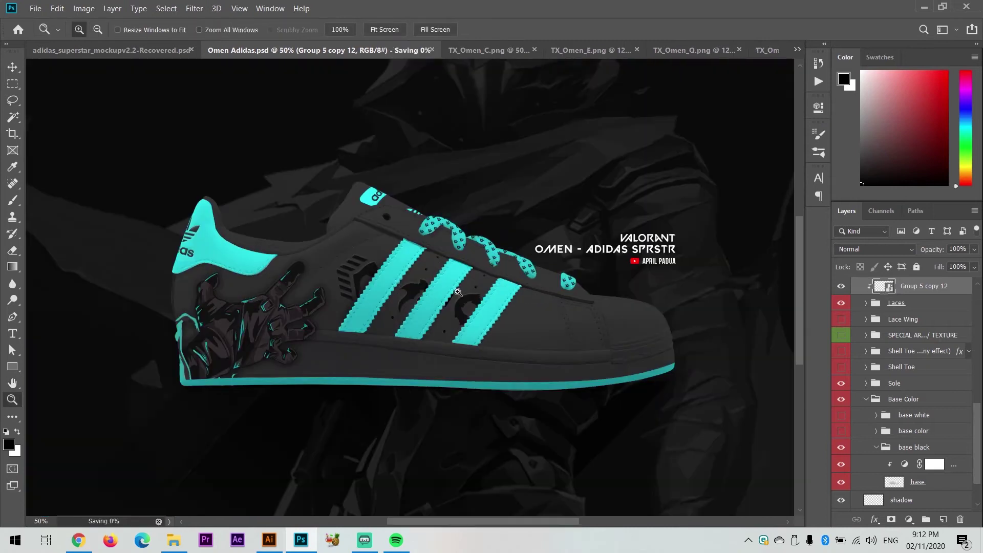
# Open the Color Overlay color of Layer 6 for editing.
pyautogui.keyDown('alt'); pyautogui.click(435, 352); pyautogui.keyUp('alt')
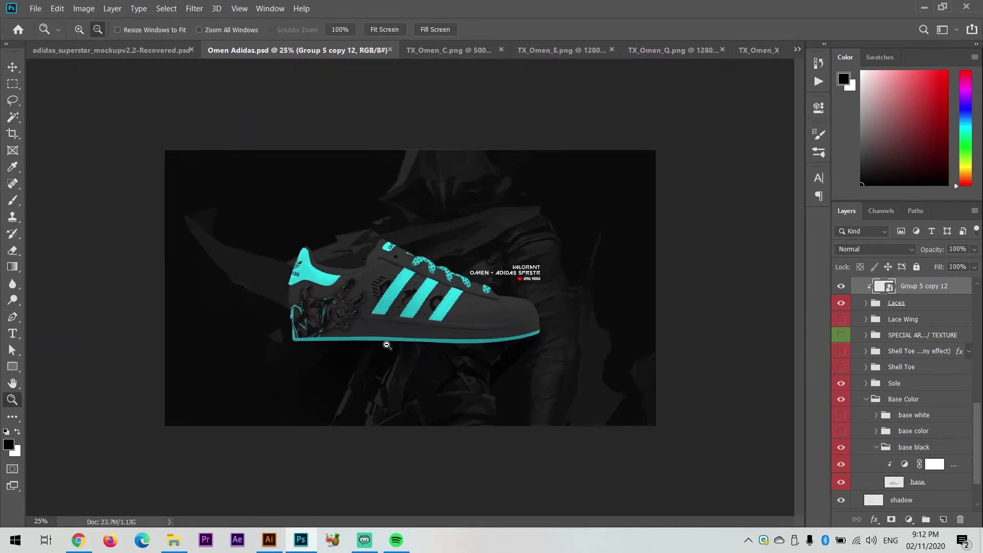
pyautogui.scroll(-5, 900, 476)
pyautogui.click(930, 469)
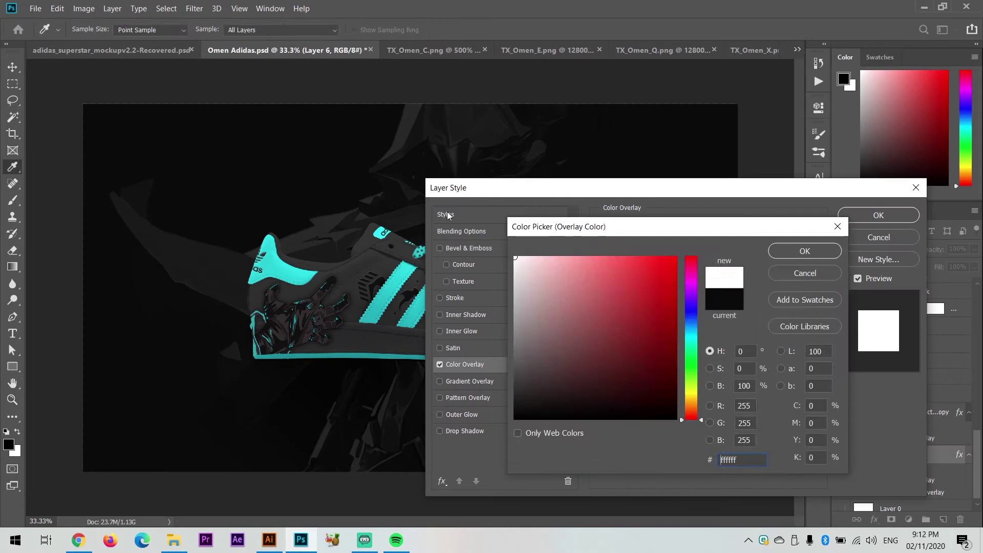
pyautogui.keyDown('alt'); pyautogui.click(539, 273); pyautogui.keyUp('alt')
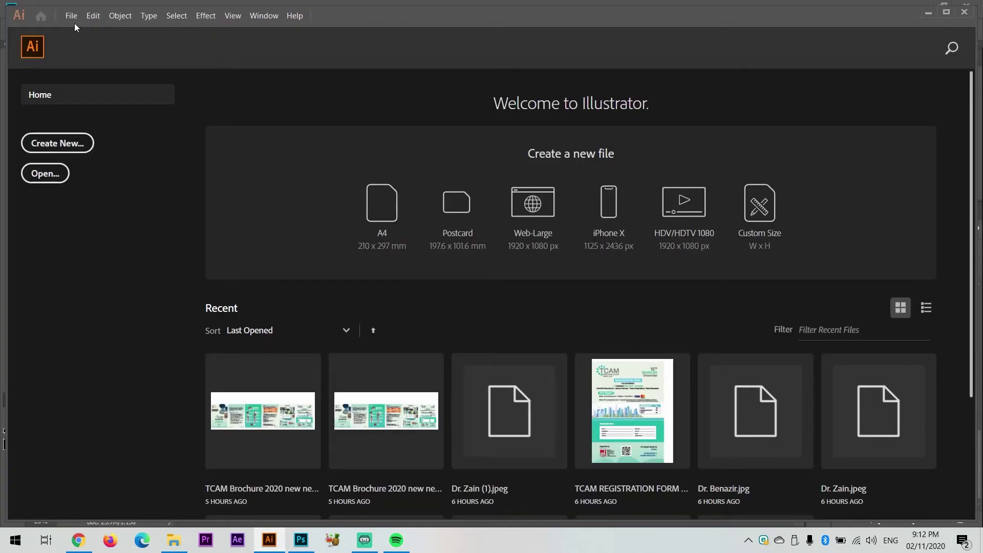
# Switch to Illustrator and open TX_Omen_X.png.
pyautogui.hotkey('ctrl', 'o')
pyautogui.click(53, 170)
pyautogui.click(272, 37)
pyautogui.scroll(5, 270, 191)
pyautogui.doubleClick(241, 215)
pyautogui.doubleClick(577, 110)
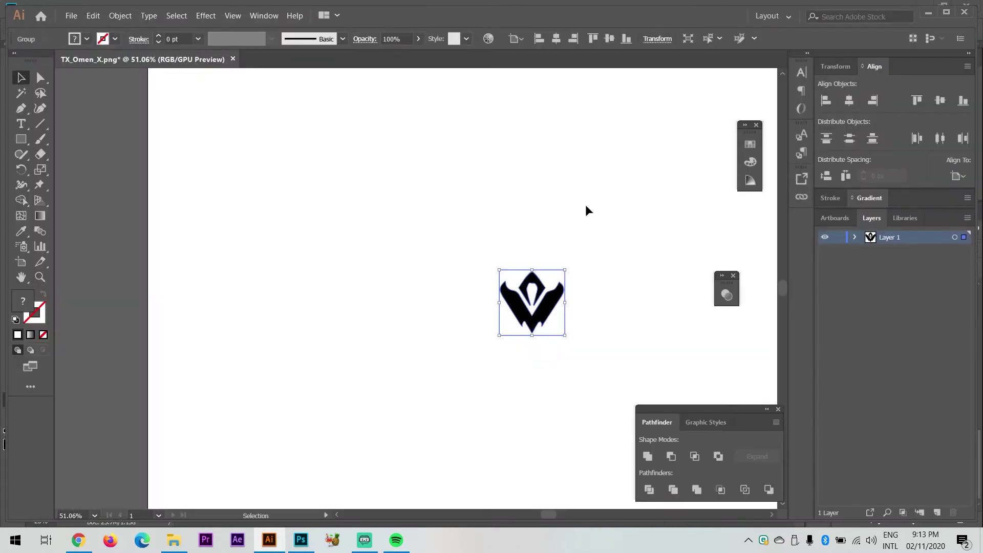
# Enlarge the black vector Omen icon and paste it into the Photoshop shoe document as a Smart Object at the start of Group 1.
pyautogui.moveTo(375, 215); pyautogui.dragTo(592, 395)
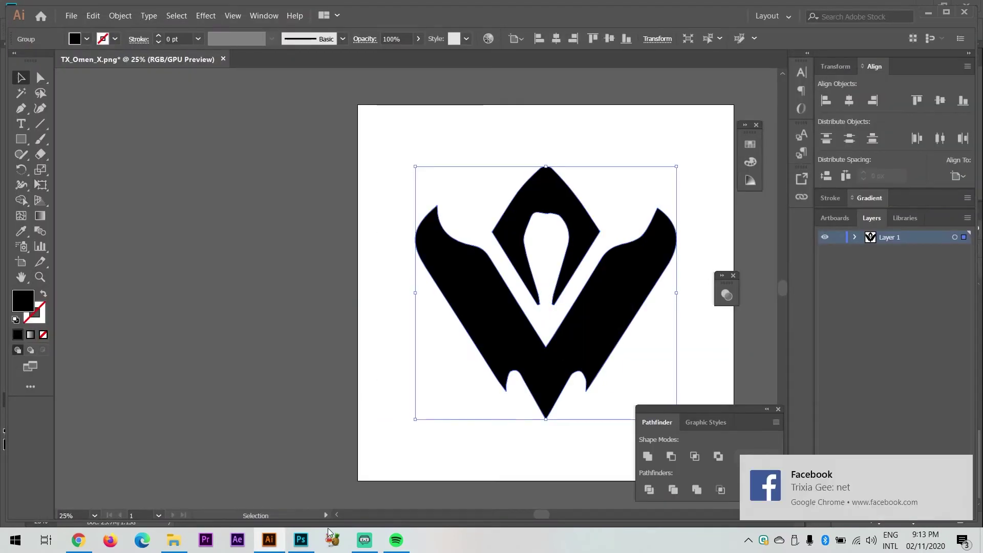
pyautogui.moveTo(588, 369); pyautogui.dragTo(660, 286)
pyautogui.press('Return')
pyautogui.moveTo(911, 473); pyautogui.dragTo(908, 310)
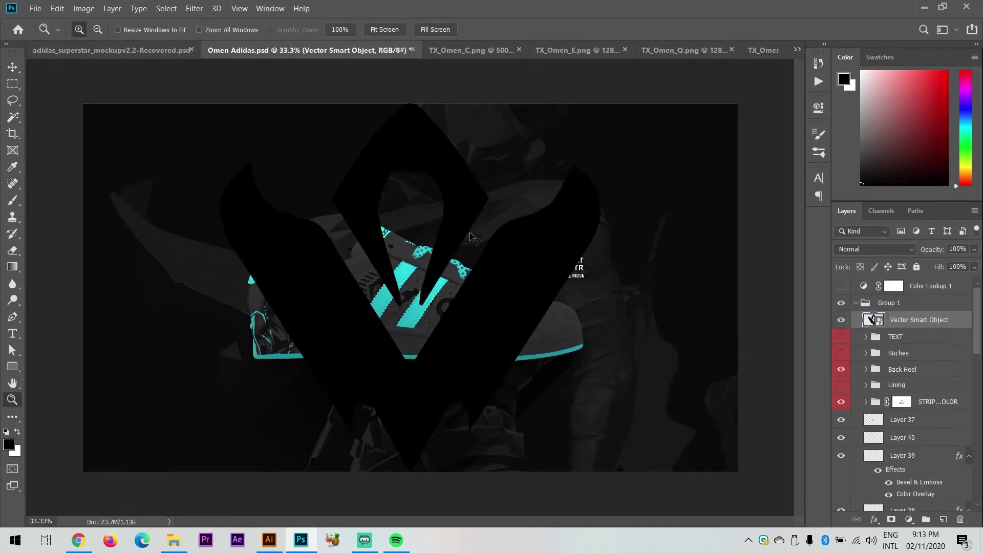
# Scale the vector Omen icon down and move it to the front of the shoe near the toe.
pyautogui.hotkey('ctrl', 't')
pyautogui.moveTo(440, 215); pyautogui.dragTo(537, 353)
pyautogui.press('Return')
pyautogui.click(503, 313)
pyautogui.hotkey('ctrl', 't')
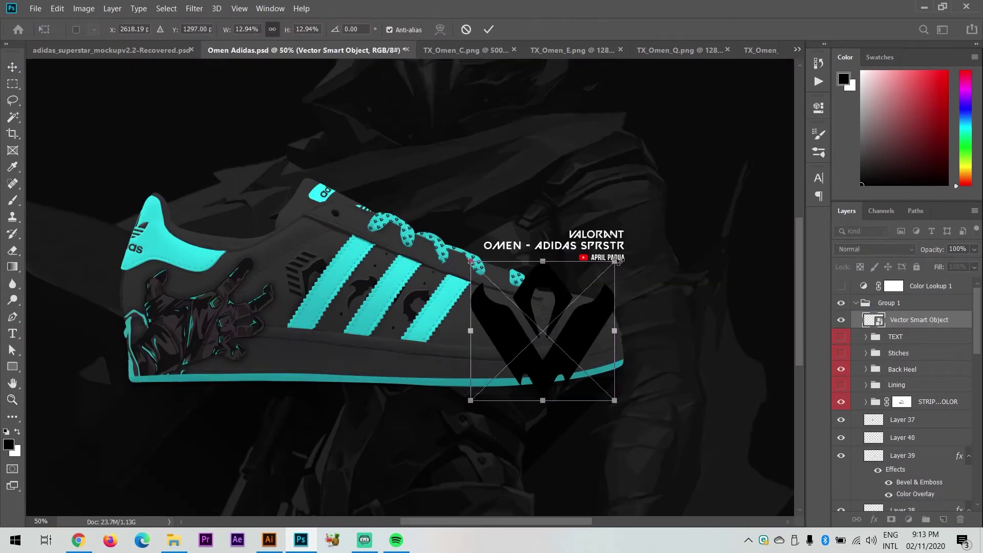
pyautogui.moveTo(614, 307); pyautogui.dragTo(516, 364)
pyautogui.press('Return')
# Rotate and fit the vector icon between the third stripe and the toe stitching.
pyautogui.scroll(3, 499, 347)
pyautogui.press('v')
pyautogui.moveTo(491, 322); pyautogui.dragTo(492, 325)
pyautogui.hotkey('ctrl', 't')
pyautogui.moveTo(583, 220); pyautogui.dragTo(561, 277)
pyautogui.press('Return')
# Move the vector icon's layer beneath Layer 40, paste the other icons' bevel and Color Overlay style onto it, and save the document.
pyautogui.moveTo(911, 319); pyautogui.dragTo(911, 410)
pyautogui.rightClick(959, 455)
pyautogui.click(919, 397)
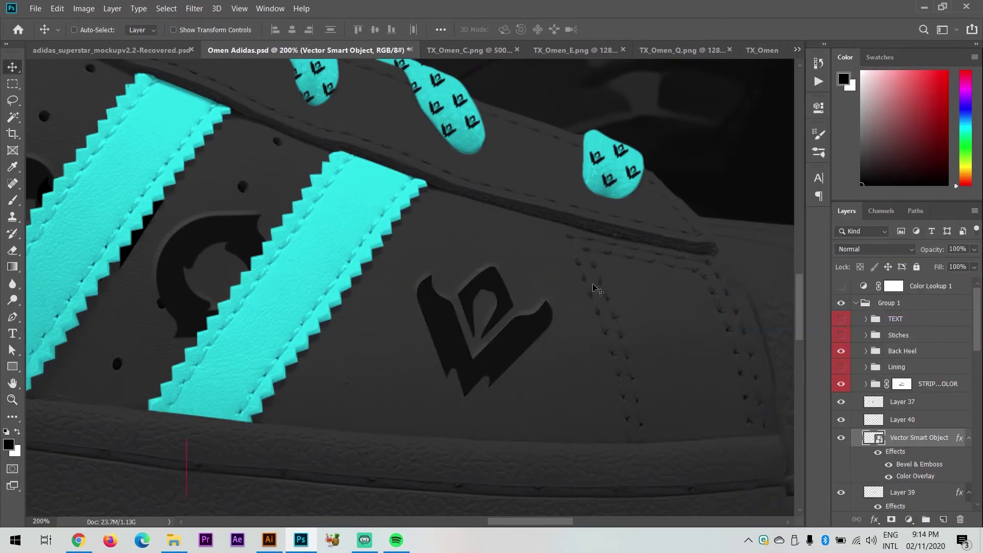
pyautogui.scroll(-3, 573, 321)
pyautogui.scroll(-2, 572, 322)
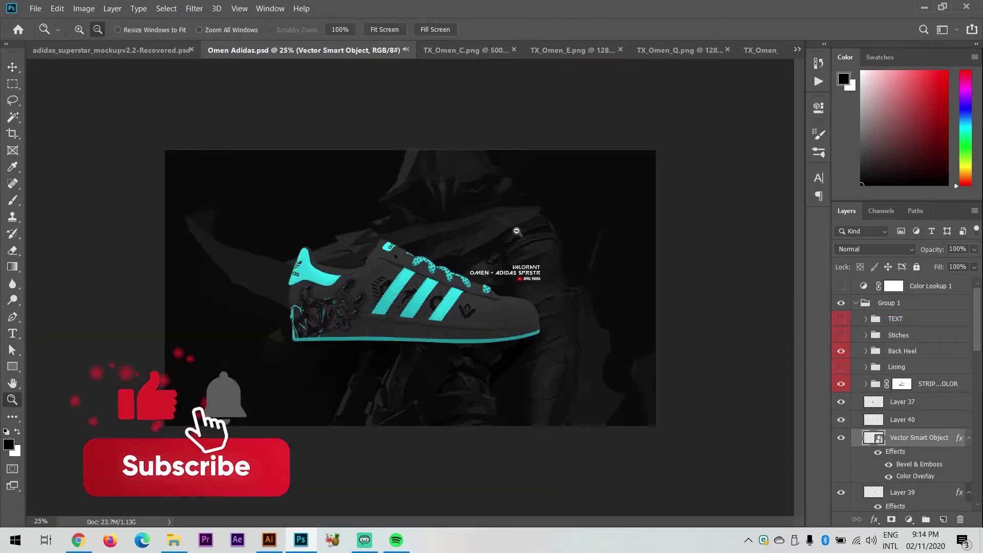
pyautogui.press('z')
pyautogui.hotkey('ctrl', 's')
# Show the Stiches group and give it a black (000000) Color Overlay.
pyautogui.click(840, 335)
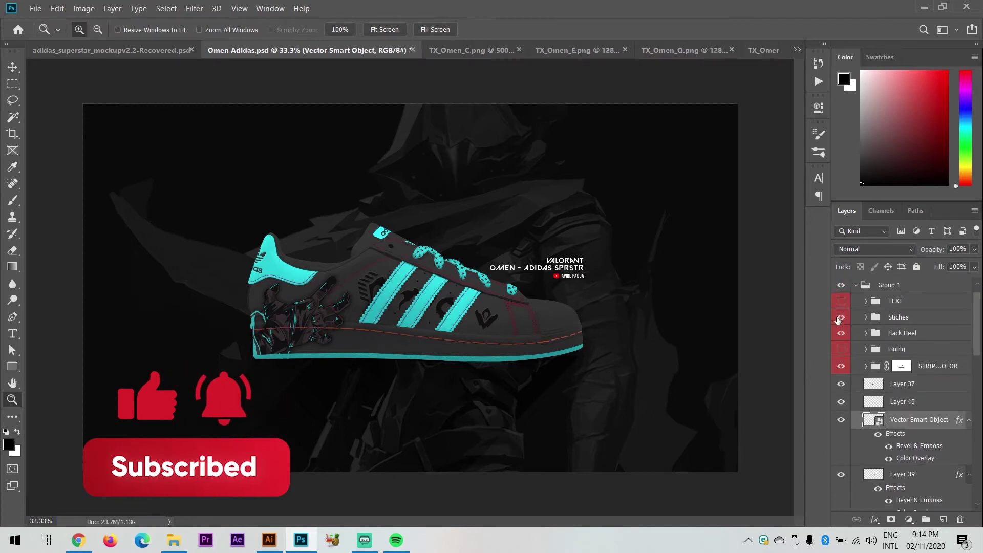
pyautogui.scroll(2, 449, 287)
pyautogui.click(865, 335)
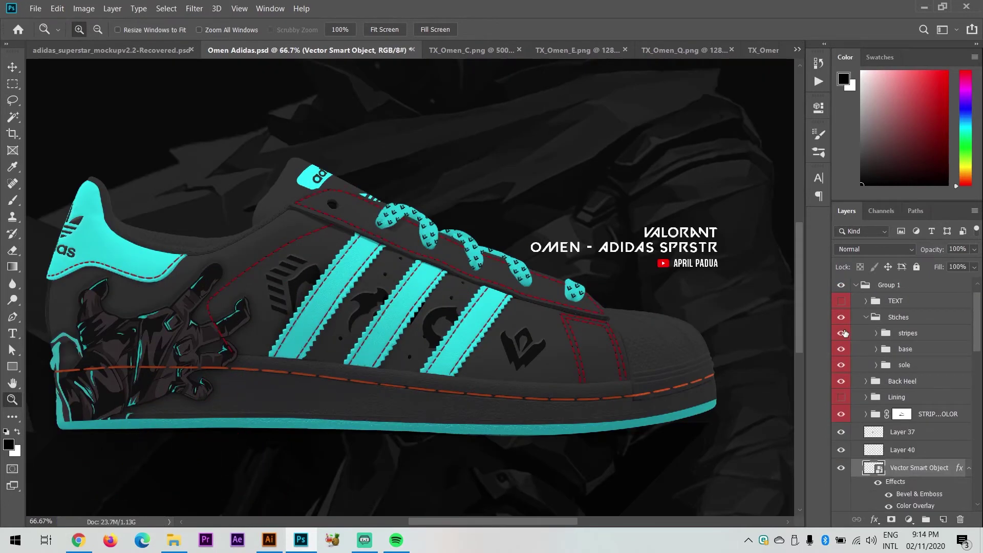
pyautogui.click(899, 317)
pyautogui.doubleClick(921, 317)
pyautogui.click(673, 234)
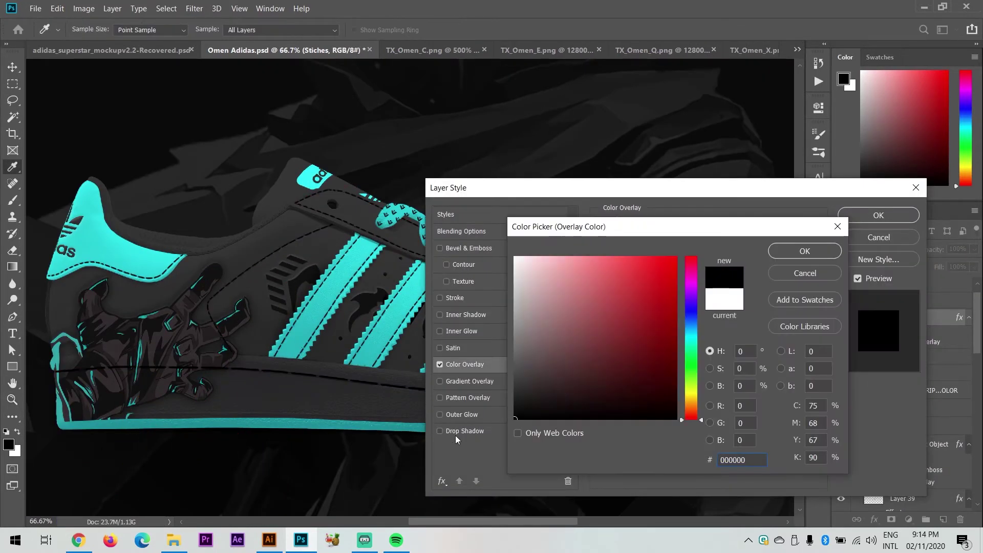
pyautogui.click(791, 256)
pyautogui.press('Return')
pyautogui.hotkey('ctrl', '-')
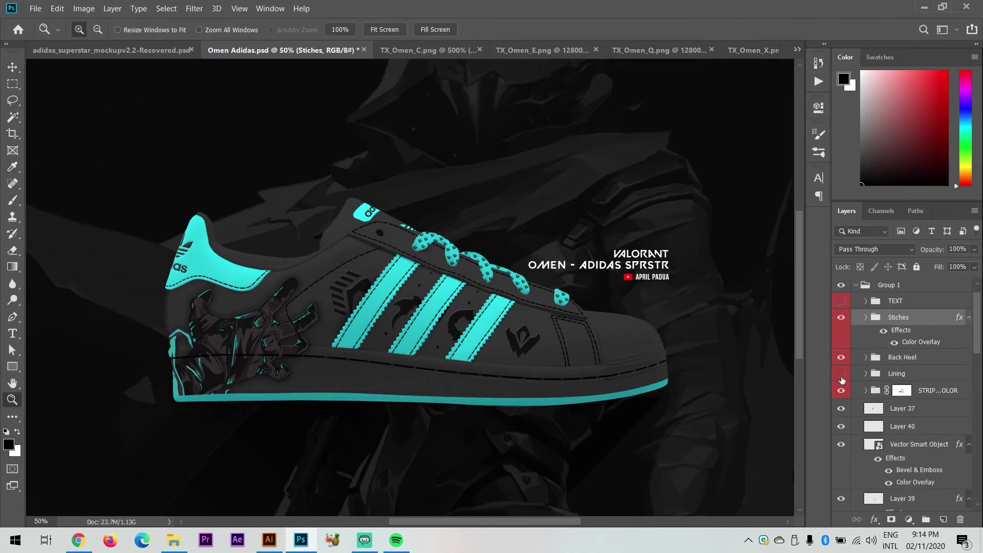
# Show the Shell Toe group, recolour its Shell Color fill with the cyan sampled from the stripes, and save the document.
pyautogui.scroll(-5, 901, 389)
pyautogui.click(840, 386)
pyautogui.click(840, 386)
pyautogui.click(840, 403)
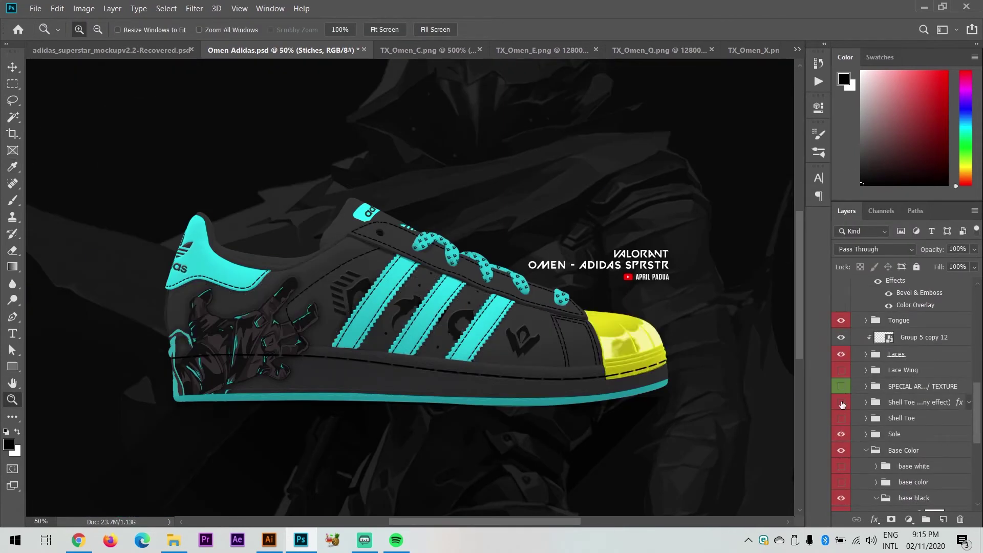
pyautogui.click(876, 450)
pyautogui.doubleClick(893, 449)
pyautogui.click(499, 315)
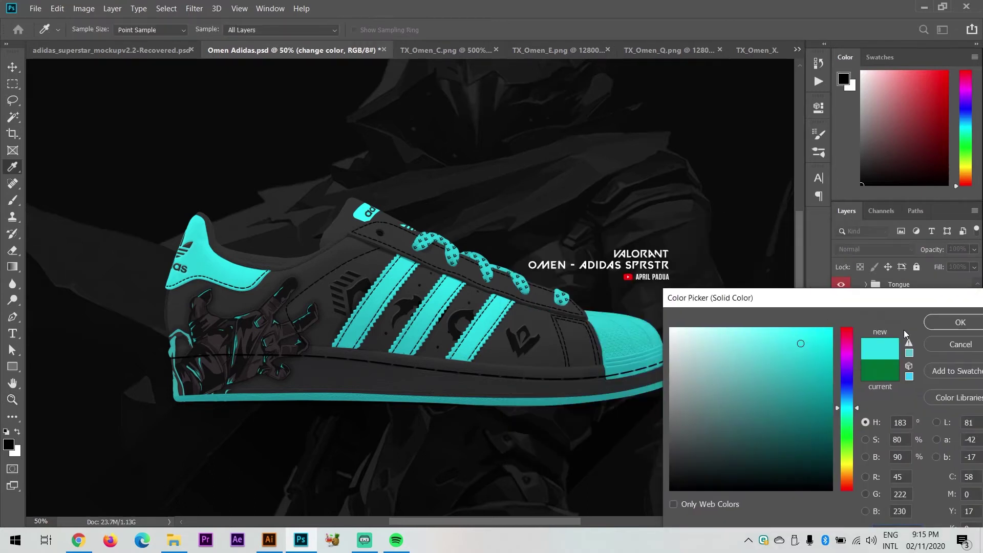
pyautogui.click(954, 320)
pyautogui.hotkey('ctrl', '-')
pyautogui.hotkey('ctrl', 's')
pyautogui.hotkey('ctrl', '+')
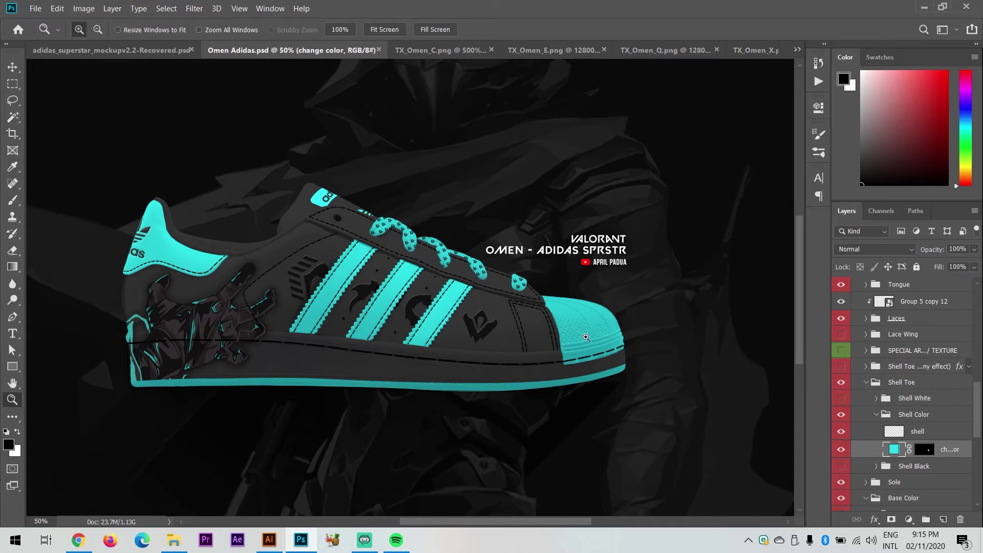
# Add the word SCATTER in white outrun future type on the midsole just in front of the hand artwork.
pyautogui.click(341, 343)
pyautogui.press('t')
pyautogui.click(428, 348)
pyautogui.write('ECA')
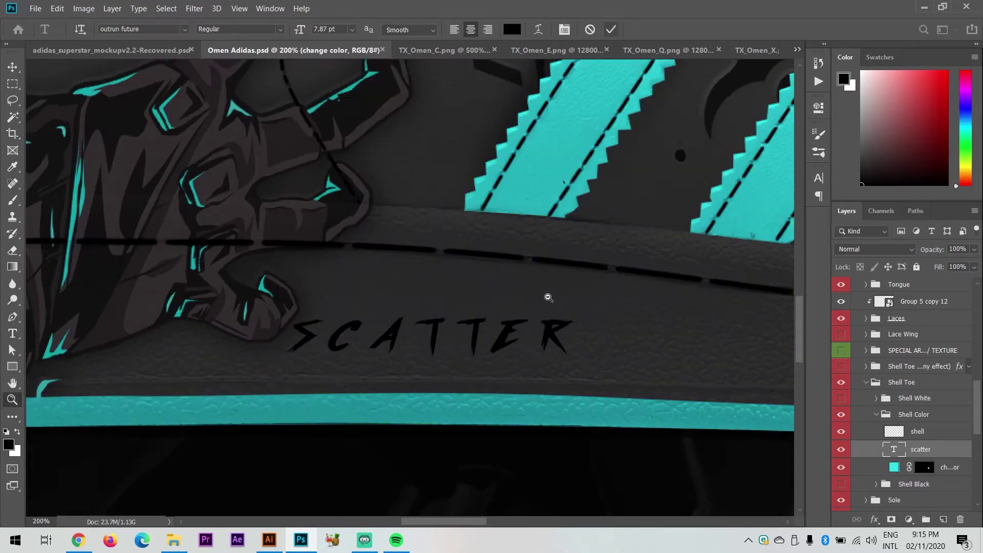
pyautogui.hotkey('ctrl', 'Return')
pyautogui.press('v')
pyautogui.hotkey('ctrl', '-')
pyautogui.hotkey('ctrl', '-')
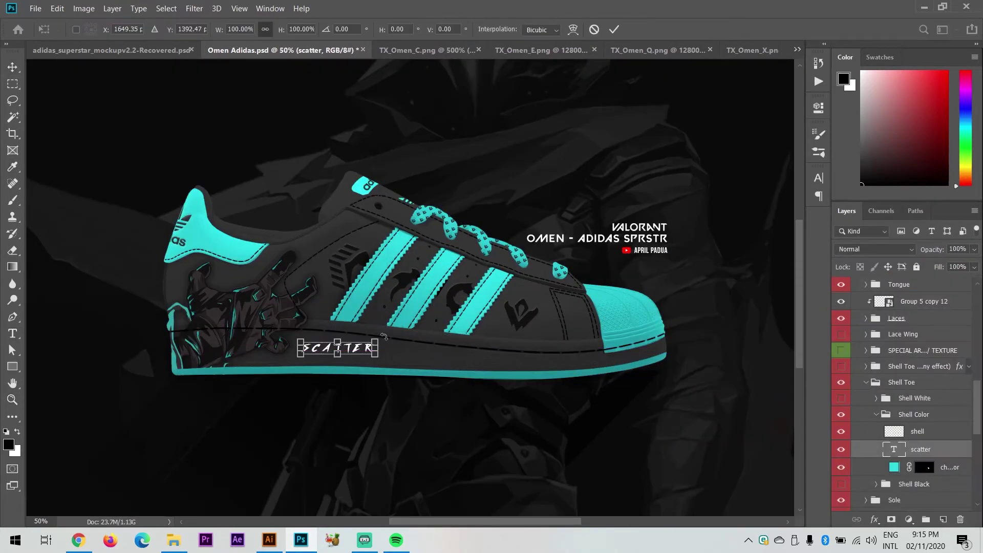
# Scale and slightly rotate the SCATTER text to follow the midsole, then reduce its font size and widen its tracking.
pyautogui.moveTo(437, 356); pyautogui.dragTo(398, 353)
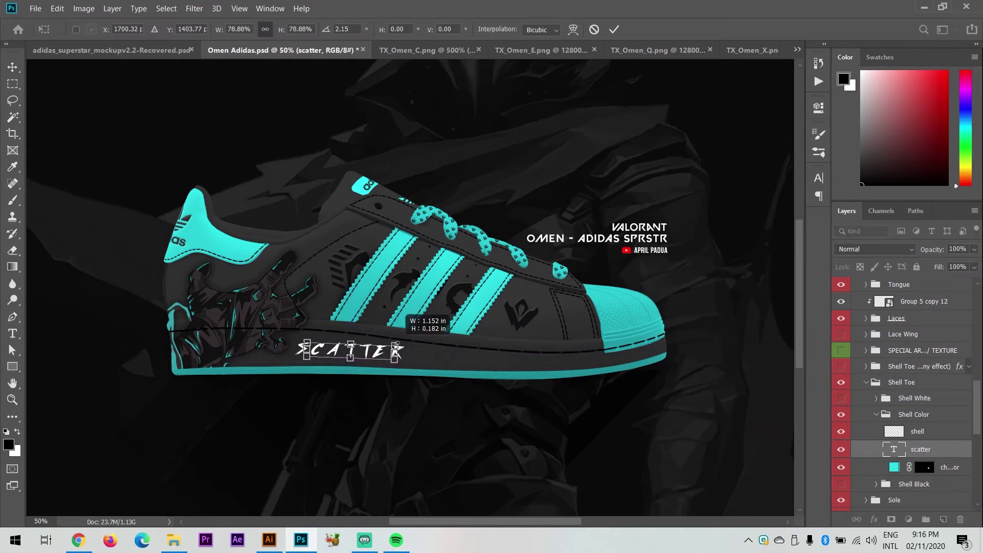
pyautogui.press('Escape')
pyautogui.press('t')
pyautogui.click(819, 178)
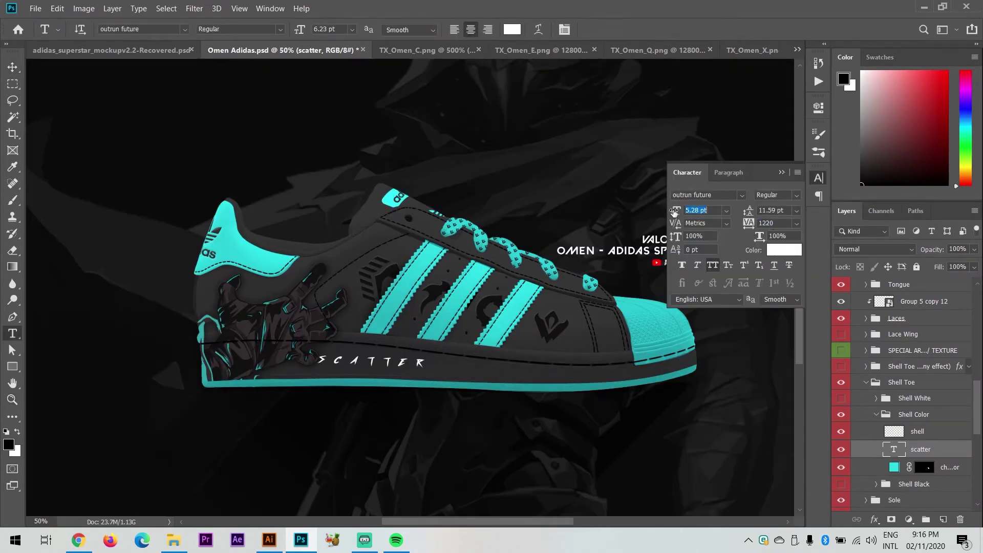
# Move the SCATTER text along the midsole so it sits below the first two stripes.
pyautogui.press('v')
pyautogui.hotkey('ctrl', '+')
pyautogui.hotkey('ctrl', '+')
pyautogui.hotkey('ctrl', '+')
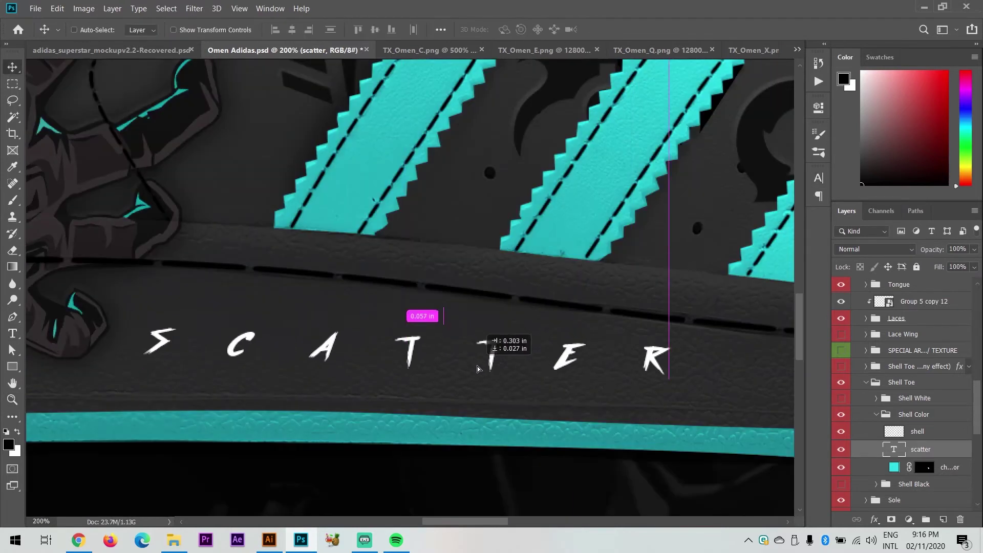
pyautogui.press('z')
pyautogui.moveTo(450, 307); pyautogui.dragTo(454, 311)
pyautogui.keyDown('alt'); pyautogui.click(454, 311); pyautogui.keyUp('alt')
# Transform the SCATTER text slightly smaller so it fits neatly on the midsole beside the hand artwork.
pyautogui.press('v')
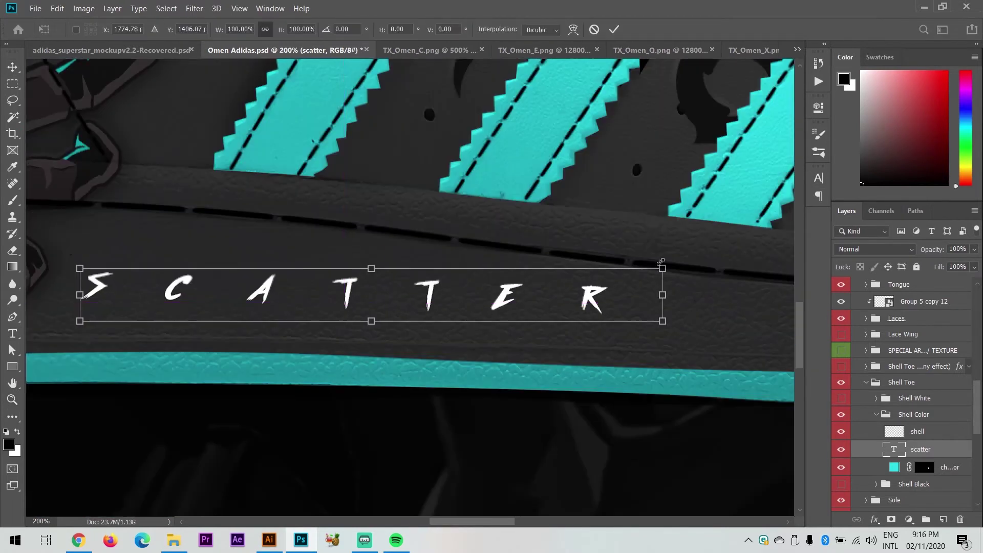
pyautogui.press('z')
pyautogui.keyDown('alt'); pyautogui.click(397, 357); pyautogui.keyUp('alt')
pyautogui.press('v')
pyautogui.hotkey('ctrl', '+')
pyautogui.hotkey('ctrl', '+')
pyautogui.hotkey('ctrl', '+')
pyautogui.press('h')
pyautogui.moveTo(404, 368); pyautogui.dragTo(351, 368)
# Add Bevel & Emboss and a Multiply Drop Shadow (63% opacity, distance 4, spread 16, size 4) to the SCATTER text, and save.
pyautogui.doubleClick(921, 449)
pyautogui.click(439, 249)
pyautogui.click(463, 431)
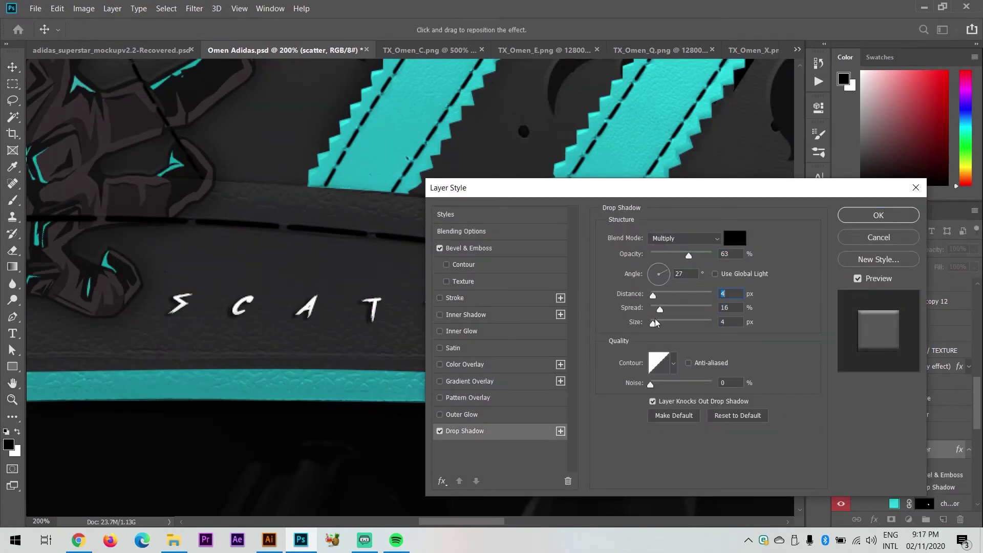
pyautogui.press('Return')
pyautogui.press('z')
pyautogui.hotkey('ctrl', '0')
pyautogui.hotkey('ctrl', 's')
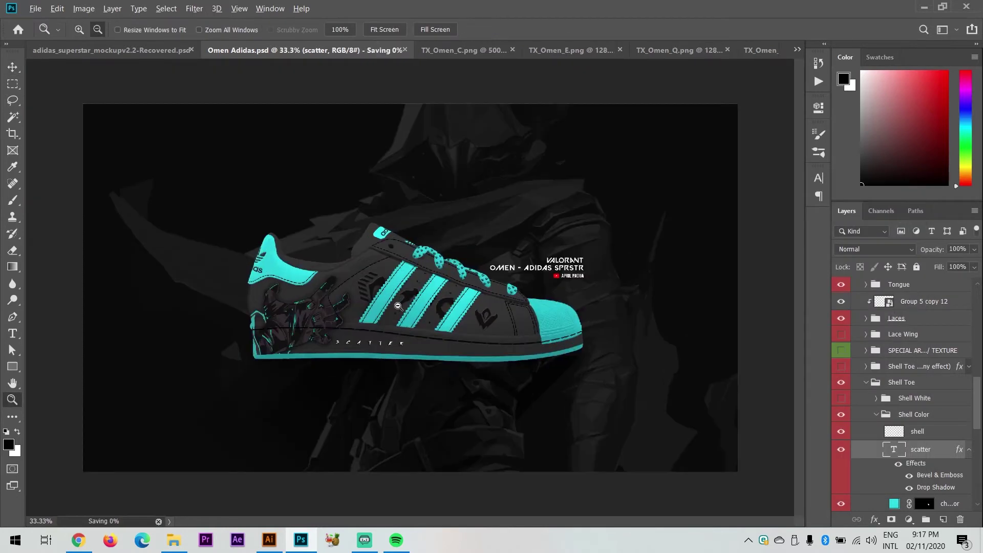
# Change the Stiches group's Color Overlay to a very dark grey and save the document.
pyautogui.click(398, 306)
pyautogui.keyDown('alt'); pyautogui.click(416, 317); pyautogui.keyUp('alt')
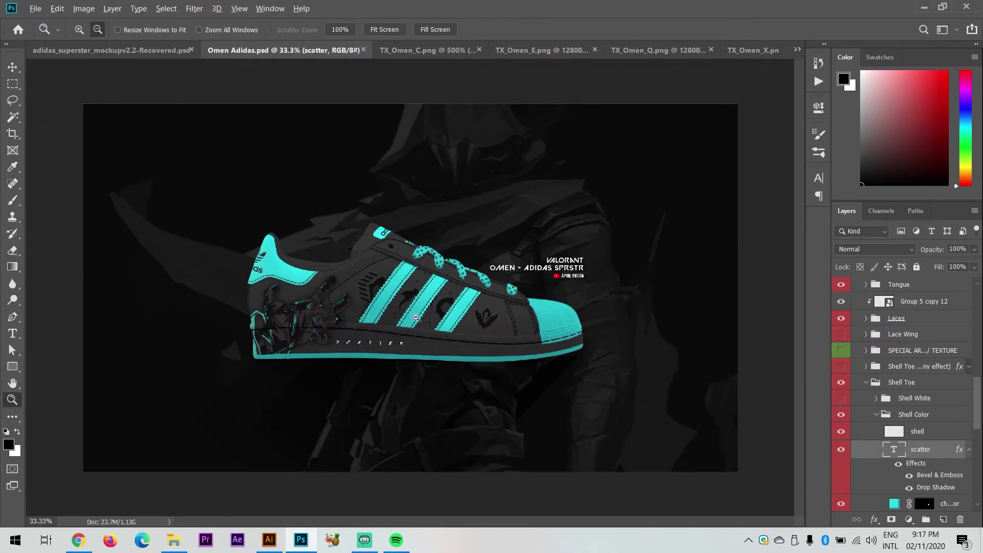
pyautogui.click(416, 317)
pyautogui.scroll(5, 871, 338)
pyautogui.scroll(5, 870, 332)
pyautogui.click(840, 338)
pyautogui.doubleClick(905, 349)
pyautogui.click(734, 238)
pyautogui.click(644, 403)
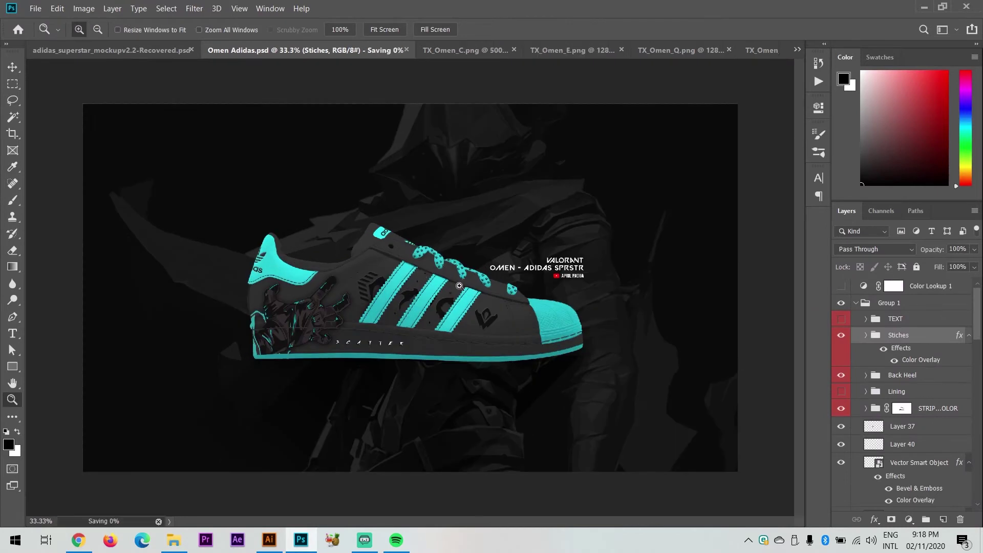
# Examine the stitching, icons, toe and hand artwork across the shoe and look through the layer stack.
pyautogui.click(521, 307)
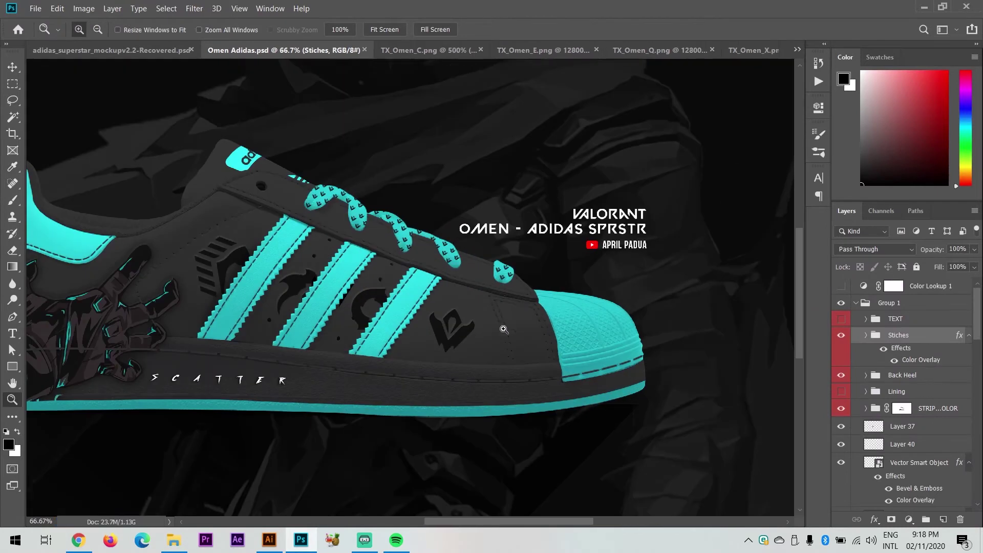
pyautogui.keyDown('alt'); pyautogui.click(503, 329); pyautogui.keyUp('alt')
pyautogui.keyDown('alt'); pyautogui.click(341, 312); pyautogui.keyUp('alt')
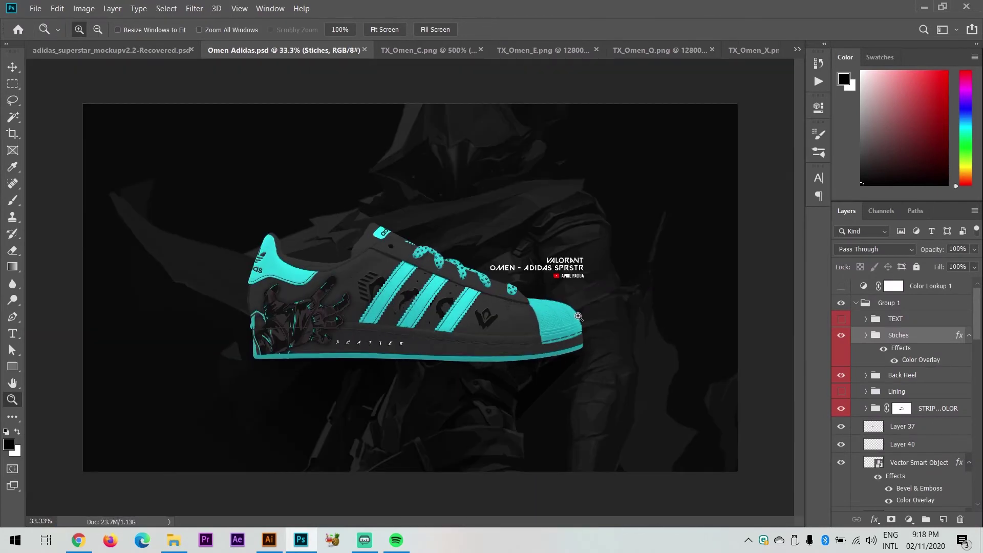
pyautogui.click(411, 296)
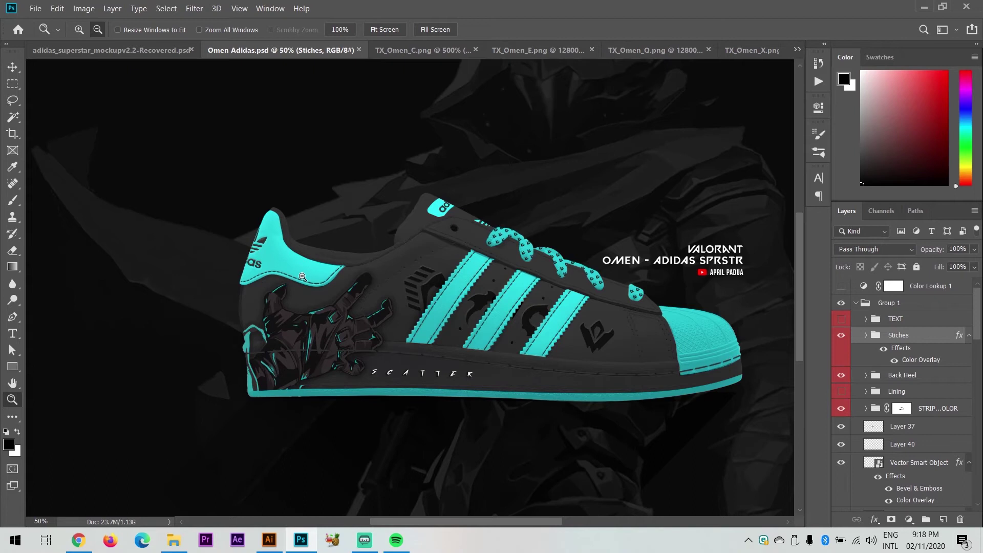
pyautogui.keyDown('alt'); pyautogui.click(310, 271); pyautogui.keyUp('alt')
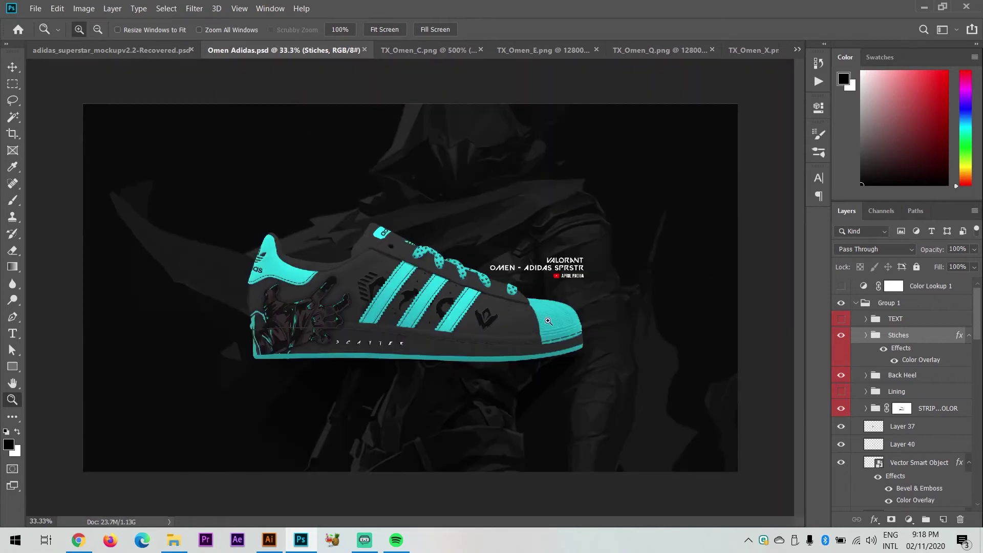
pyautogui.click(399, 300)
pyautogui.keyDown('alt'); pyautogui.click(395, 302); pyautogui.keyUp('alt')
pyautogui.scroll(3, 193, 317)
pyautogui.scroll(-2, 193, 318)
pyautogui.scroll(-3, 861, 358)
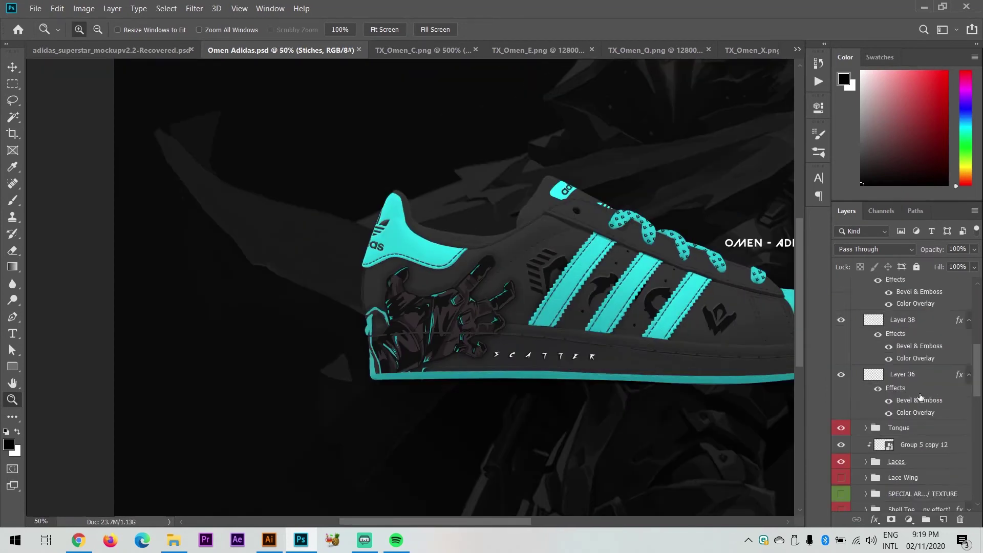
# Set the opacity of the hand artwork (Layer 35 in the Sole group) to 72% and save the document.
pyautogui.click(840, 321)
pyautogui.scroll(5, 864, 330)
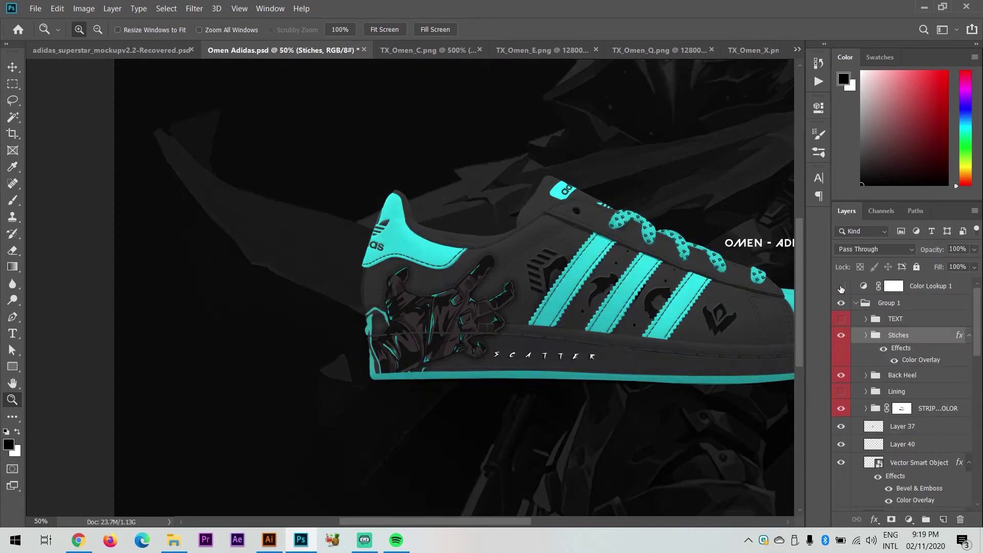
pyautogui.scroll(-6, 878, 402)
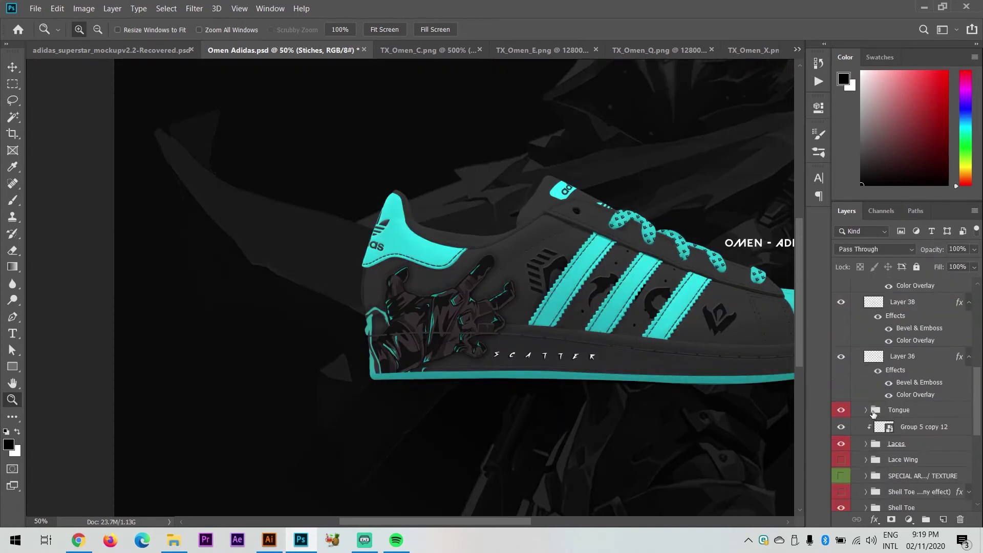
pyautogui.click(865, 451)
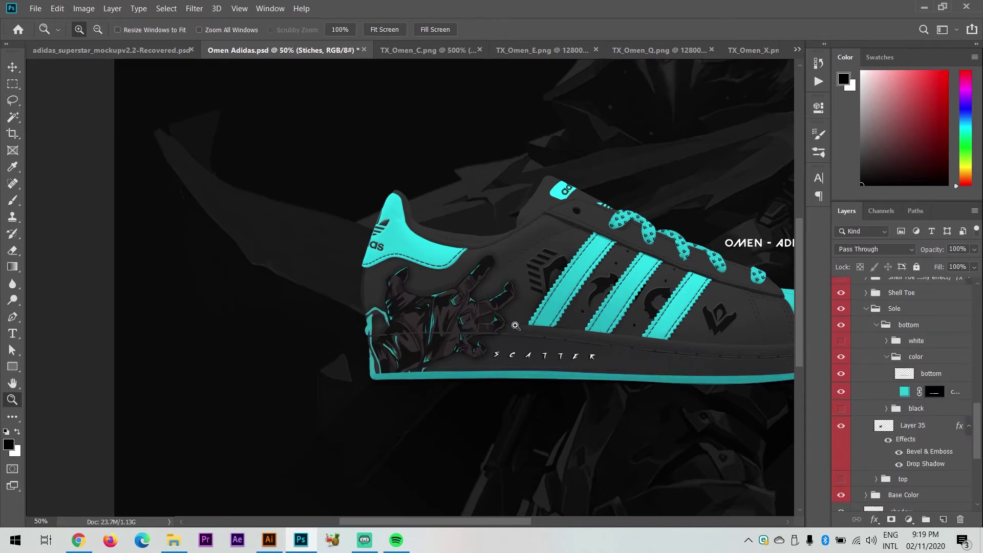
pyautogui.click(912, 425)
pyautogui.click(957, 250)
pyautogui.write('72')
pyautogui.scroll(5, 322, 307)
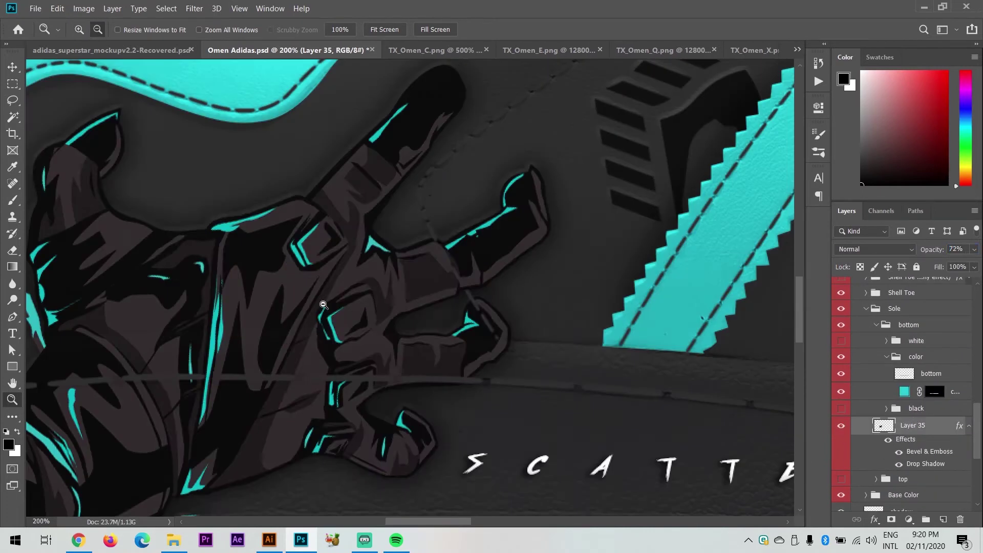
pyautogui.scroll(-8, 328, 300)
pyautogui.scroll(1, 400, 308)
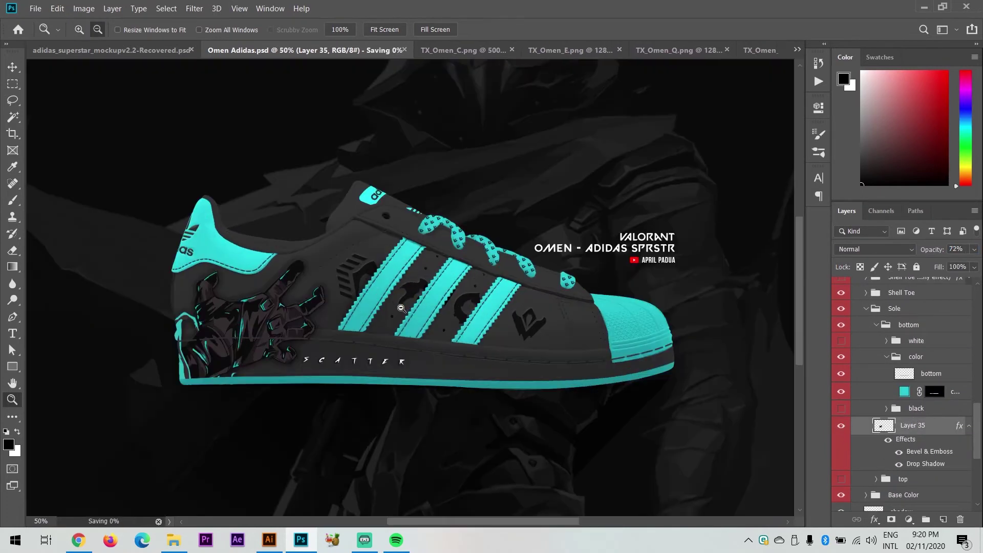
pyautogui.hscroll(2, 476, 266)
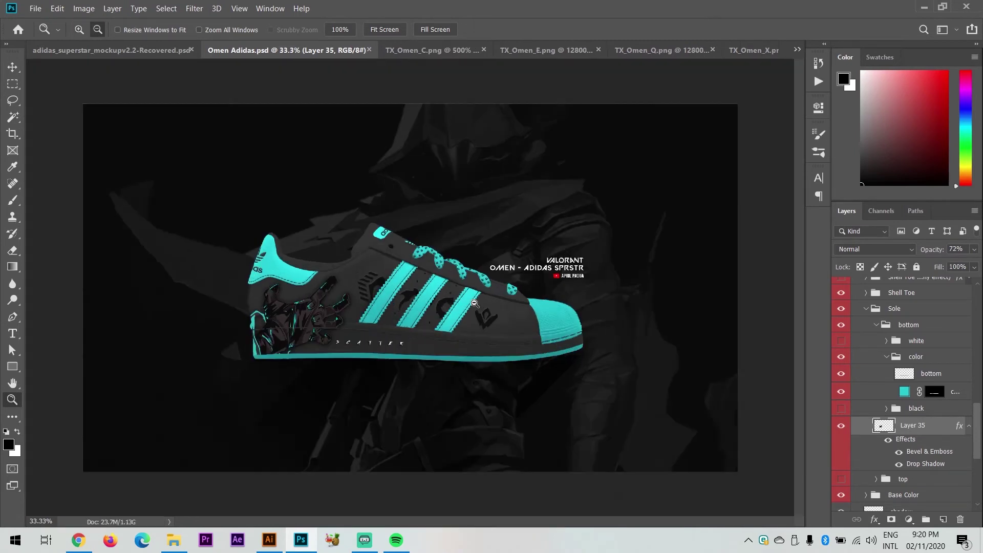
# Fine-tune the Hue/Saturation adjustment clipped to the base layer in the base black group.
pyautogui.scroll(5, 838, 356)
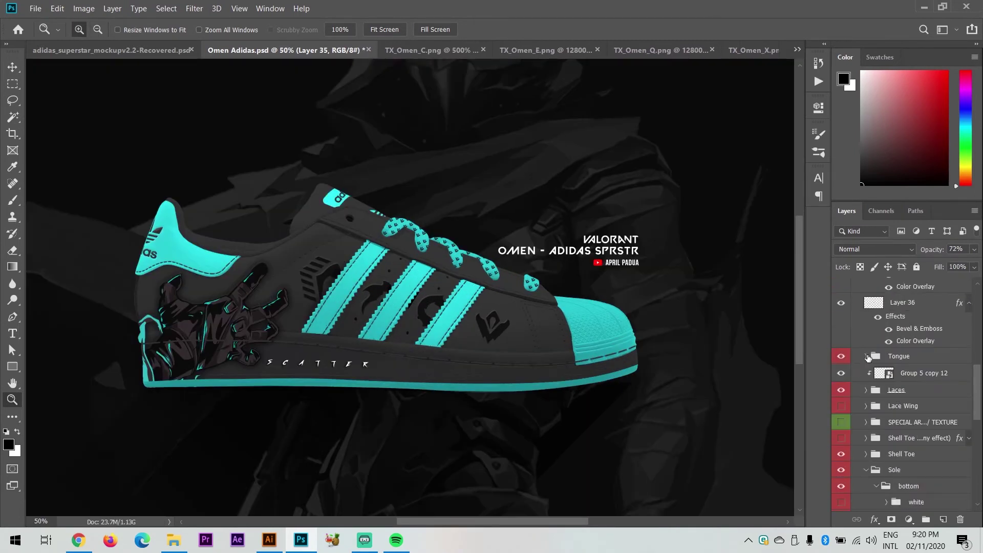
pyautogui.scroll(-3, 860, 379)
pyautogui.click(866, 398)
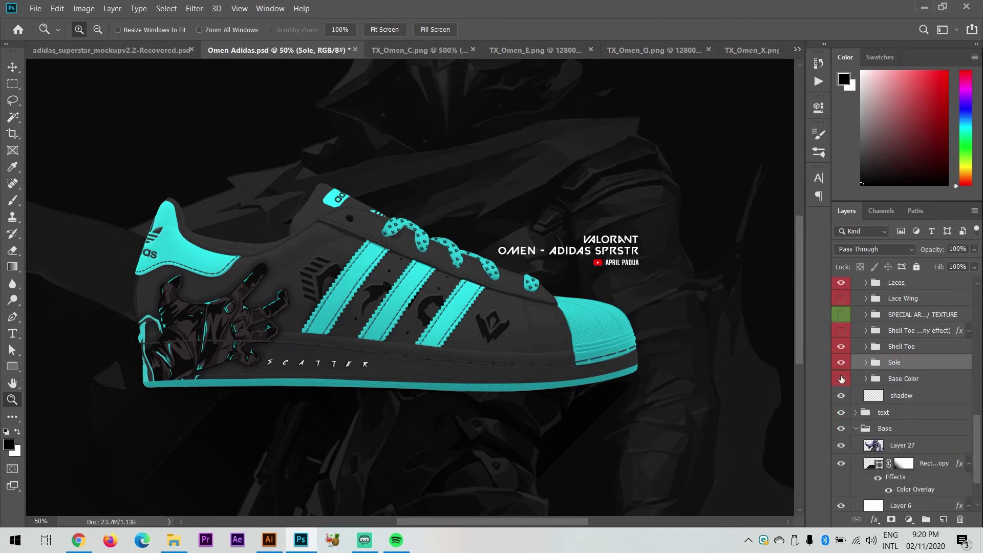
pyautogui.scroll(-1, 901, 410)
pyautogui.doubleClick(904, 425)
pyautogui.moveTo(649, 241)
pyautogui.mouseDown()
pyautogui.moveTo(641, 240)
pyautogui.moveTo(649, 242)
pyautogui.mouseUp()
pyautogui.click(780, 102)
pyautogui.keyDown('alt'); pyautogui.click(404, 261); pyautogui.keyUp('alt')
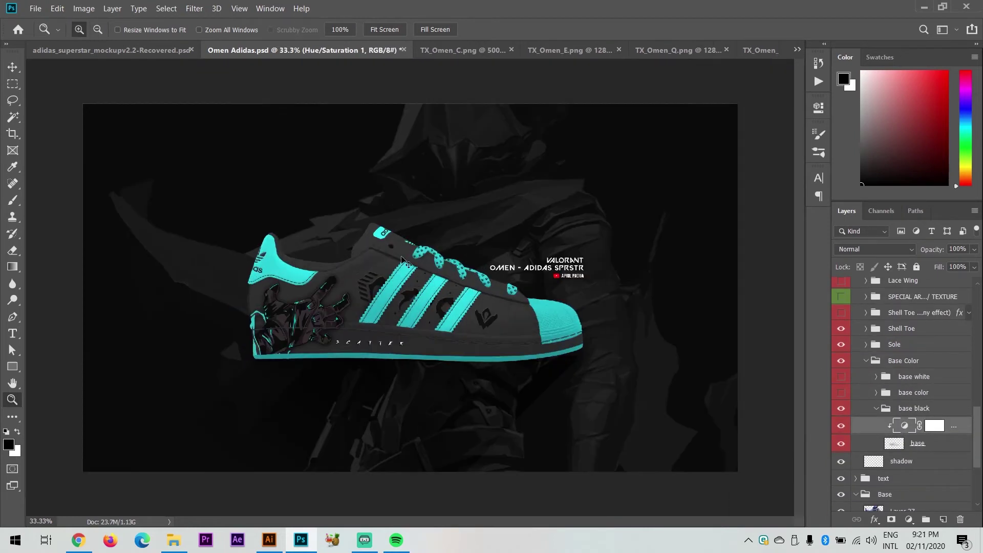
pyautogui.keyDown('alt'); pyautogui.click(506, 260); pyautogui.keyUp('alt')
pyautogui.click(475, 312)
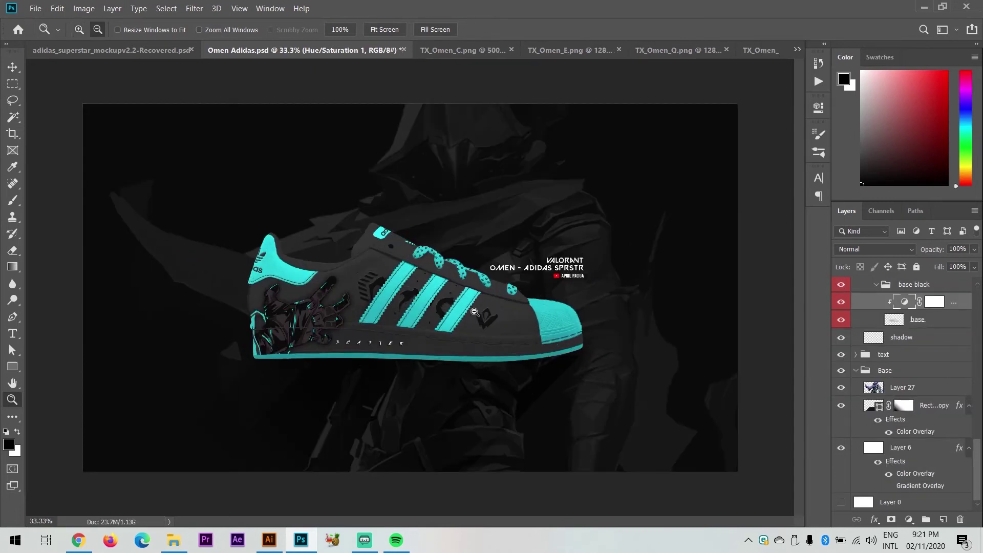
# Open a Save for Web export of the shoe artwork as PNG-24 at 3840 x 2160 px.
pyautogui.hotkey('ctrl', 'alt', 'shift', 's')
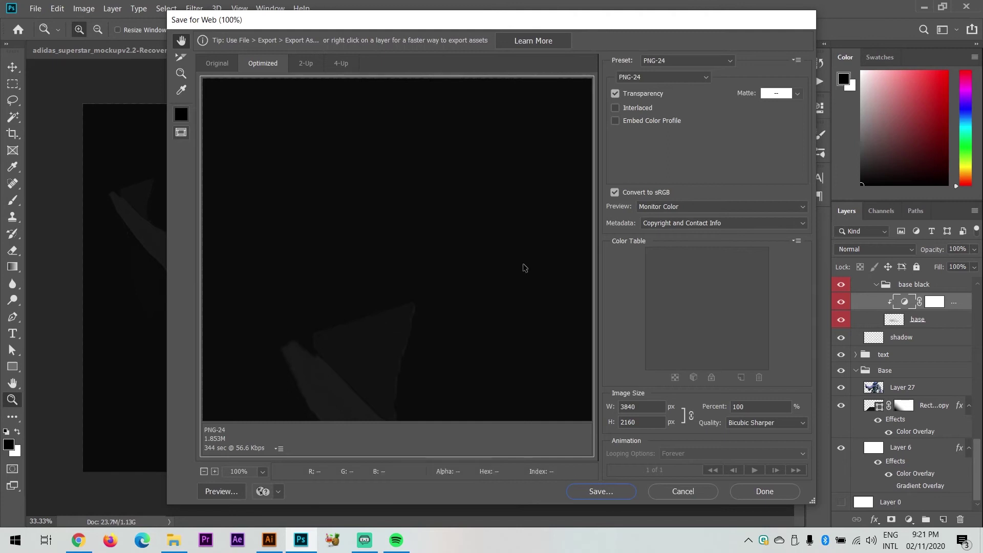
pyautogui.press('Escape')
# Close the ability icon documents and open omen 2000x2500.psd.
pyautogui.click(669, 50)
pyautogui.hotkey('ctrl', 'o')
pyautogui.click(79, 169)
pyautogui.doubleClick(630, 337)
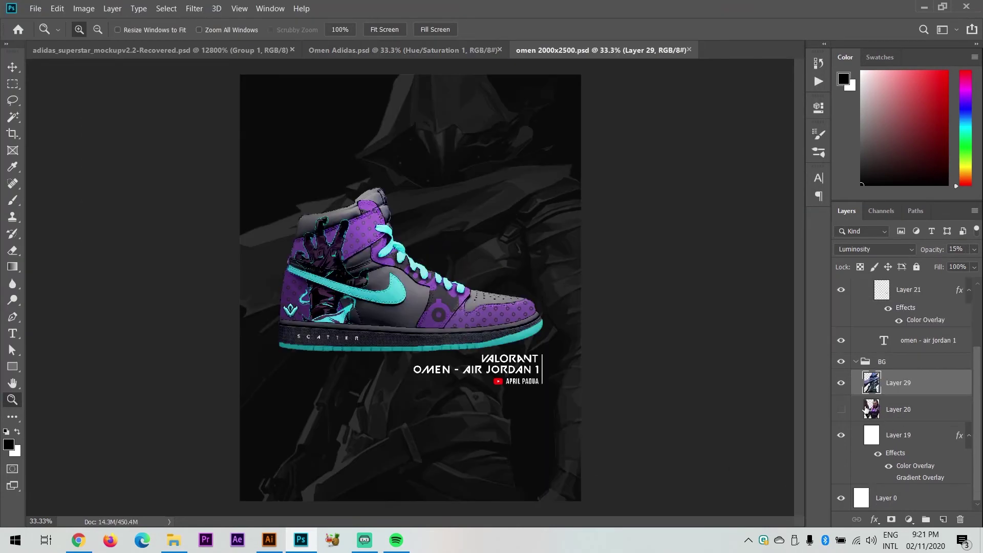
# Hide the Air Jordan group (Group 7), change the title's second line to "OMEN - ADIDAS SPRSTR" and save the poster.
pyautogui.click(856, 343)
pyautogui.click(841, 311)
pyautogui.moveTo(465, 367); pyautogui.dragTo(546, 371)
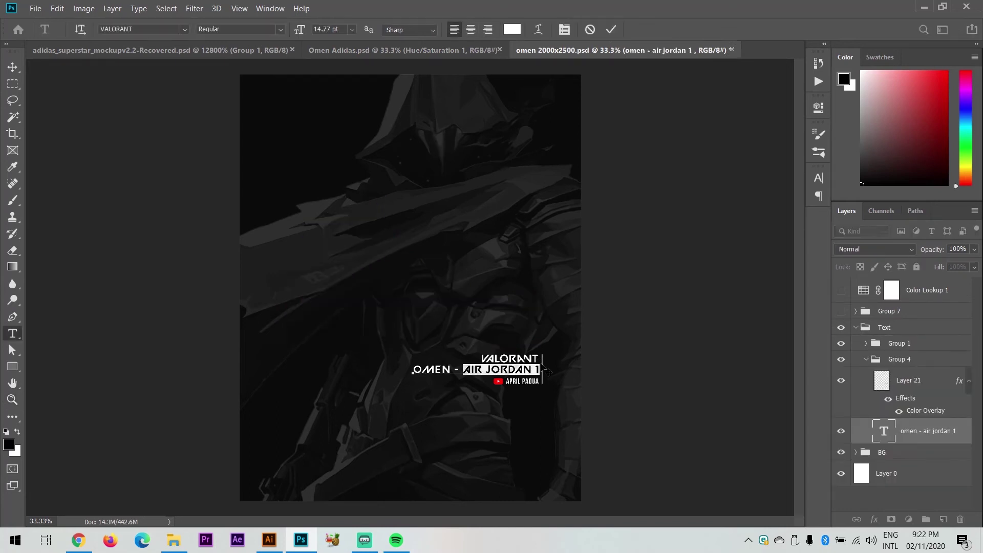
pyautogui.write('RSTR')
pyautogui.hotkey('ctrl', 'Return')
pyautogui.press('z')
pyautogui.click(553, 376)
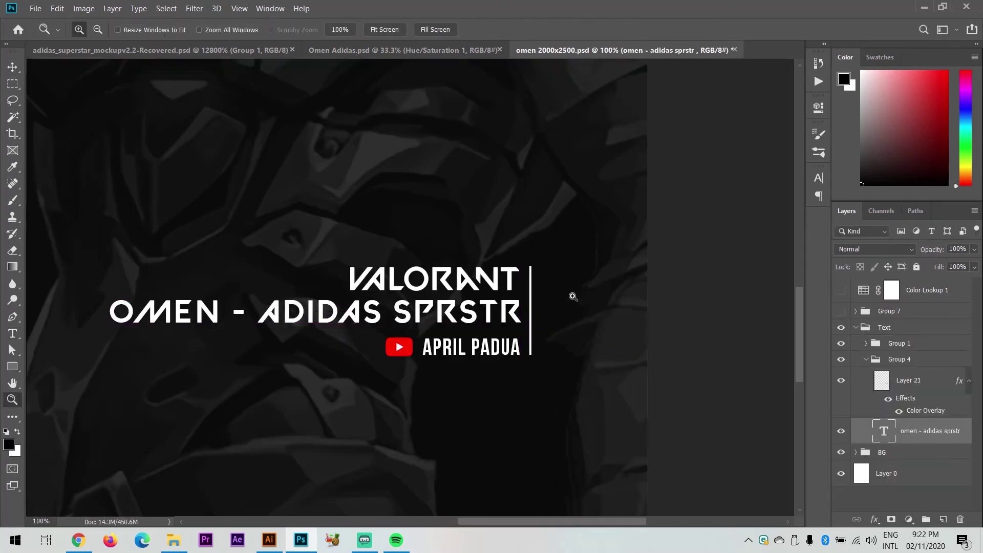
pyautogui.click(385, 30)
pyautogui.hotkey('ctrl', 's')
# Group the shoe layers in Omen Adidas.psd and copy the group into omen 2000x2500.psd.
pyautogui.click(378, 54)
pyautogui.press('v')
pyautogui.hotkey('ctrl', 'g')
pyautogui.moveTo(702, 287); pyautogui.dragTo(581, 343)
# Scale the Adidas shoe group down to fit above the title and place it above Group 7 in the layer stack.
pyautogui.hotkey('ctrl', 't')
pyautogui.press('Return')
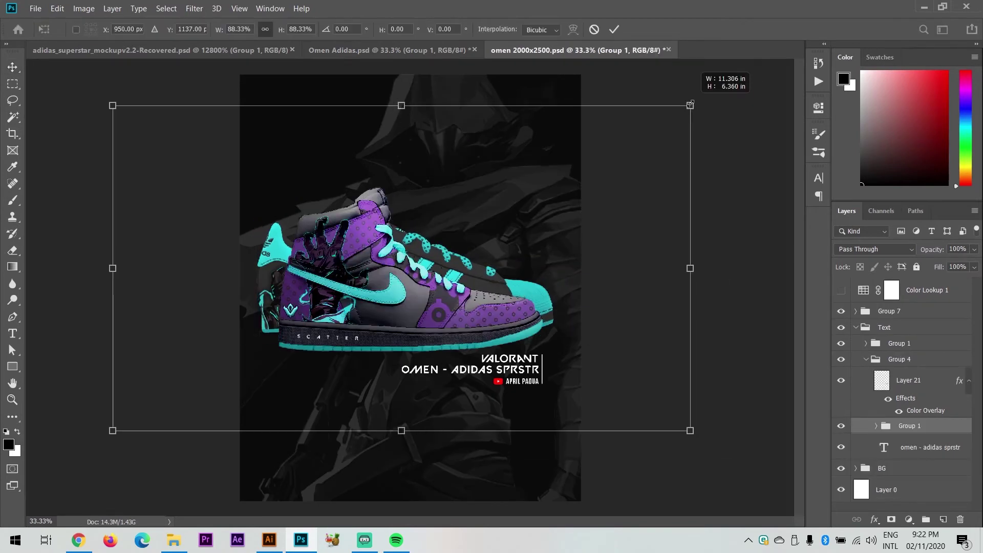
pyautogui.click(612, 29)
pyautogui.moveTo(576, 329); pyautogui.dragTo(574, 344)
pyautogui.moveTo(921, 419); pyautogui.dragTo(916, 303)
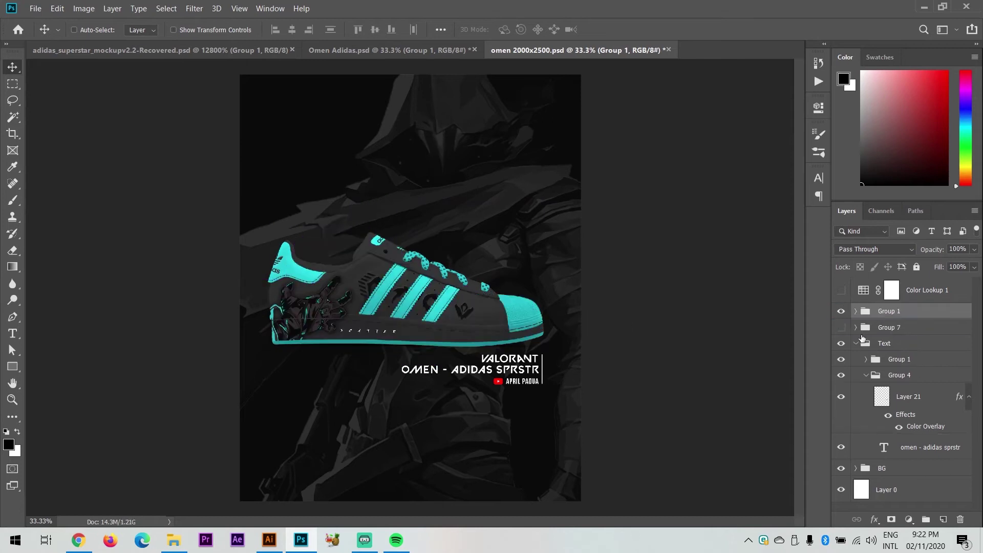
# Fine-tune the shoe group's size and position above the title text and save the poster.
pyautogui.press('z')
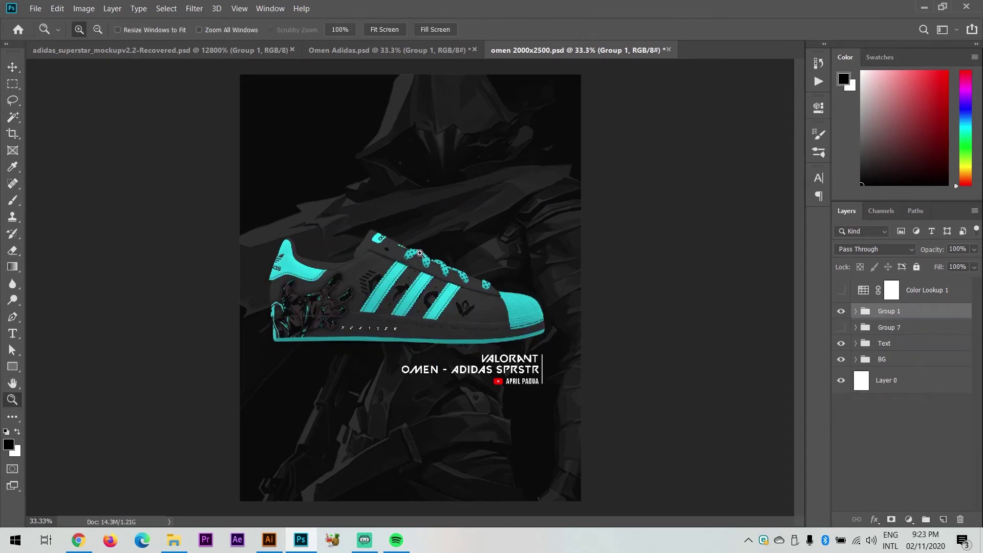
pyautogui.click(399, 234)
pyautogui.hotkey('ctrl', 't')
pyautogui.press('Return')
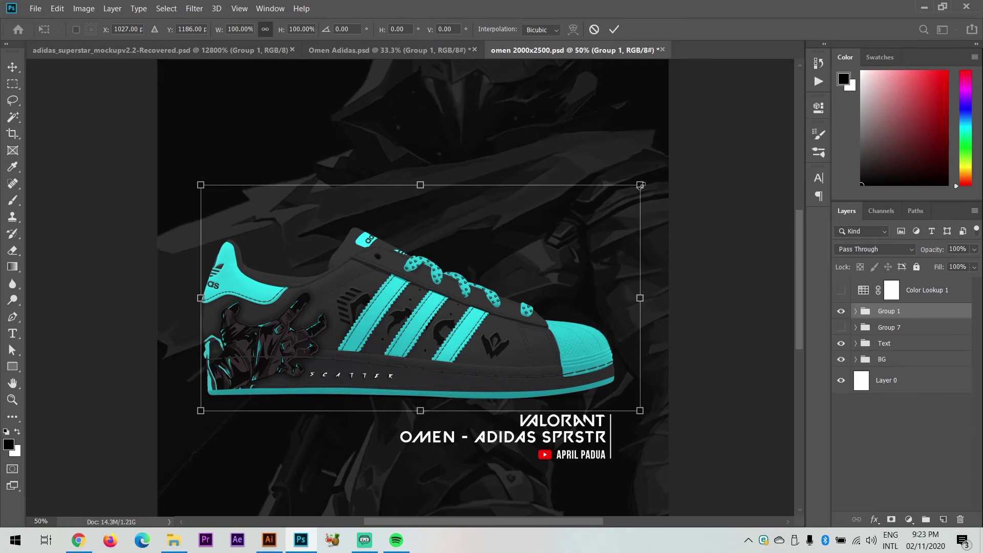
pyautogui.moveTo(572, 301); pyautogui.dragTo(576, 301)
pyautogui.press('z')
pyautogui.keyDown('alt'); pyautogui.click(557, 276); pyautogui.keyUp('alt')
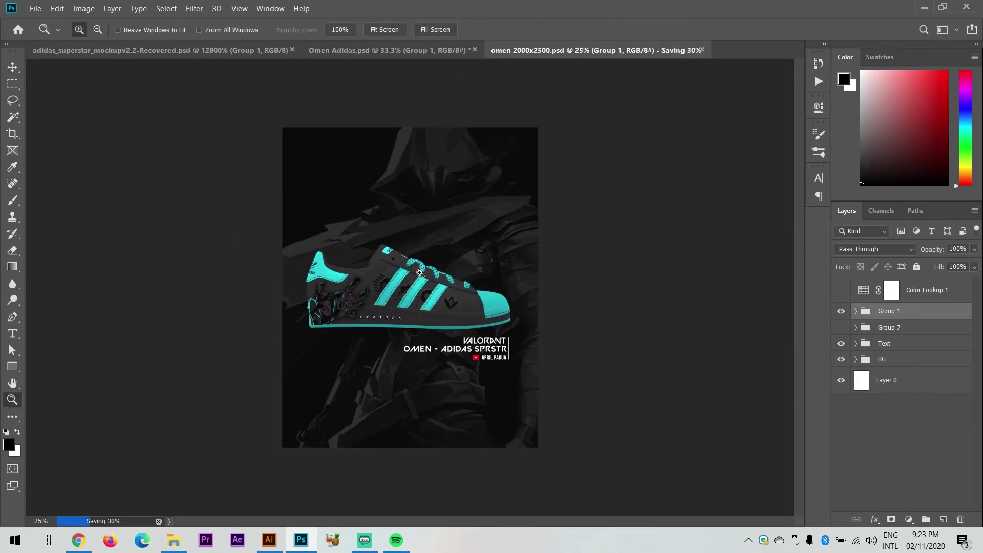
# Export the poster through Save for Web as PNG-24 named omen-2000x2500 in the Omen folder.
pyautogui.hotkey('ctrl', 'alt', 'shift', 's')
pyautogui.click(595, 491)
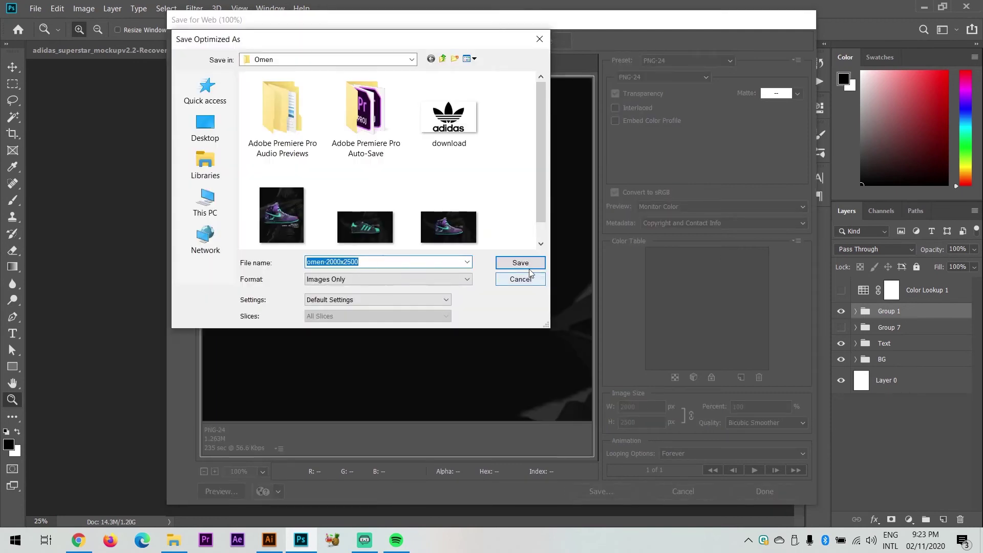
pyautogui.press('Return')
pyautogui.click(364, 540)
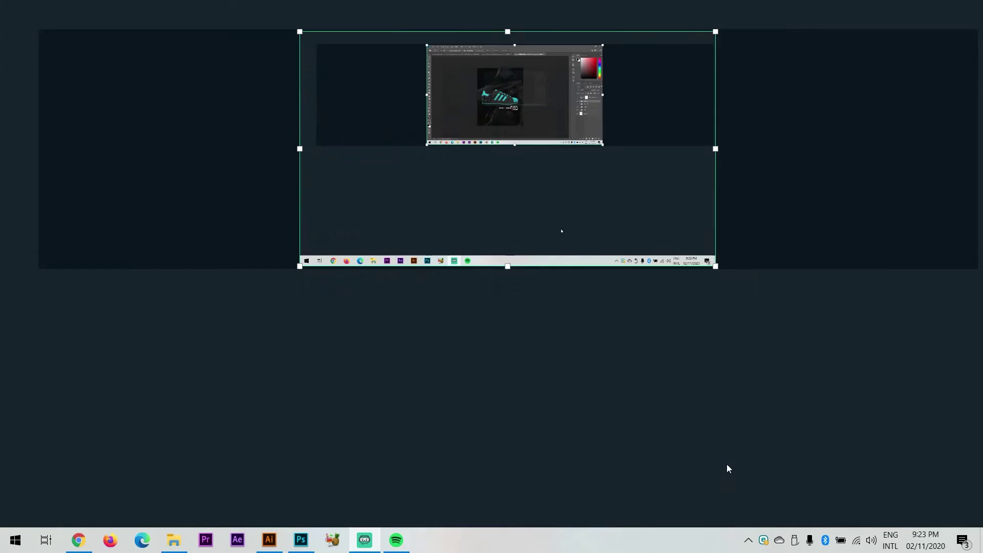
pyautogui.click(840, 512)
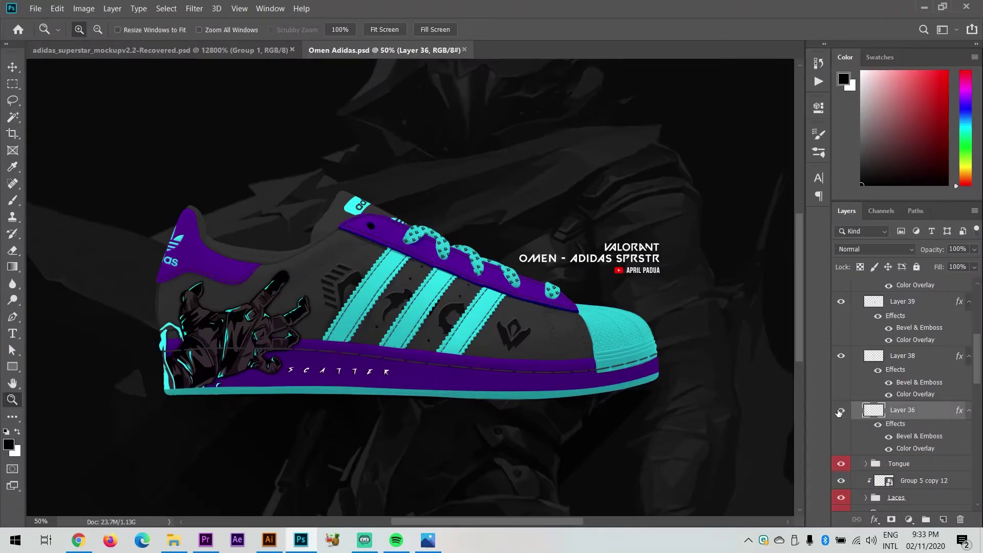
# In Omen Adidas.psd, switch the shoe's base from the base black group to the base color group.
pyautogui.click(840, 411)
pyautogui.scroll(3, 848, 401)
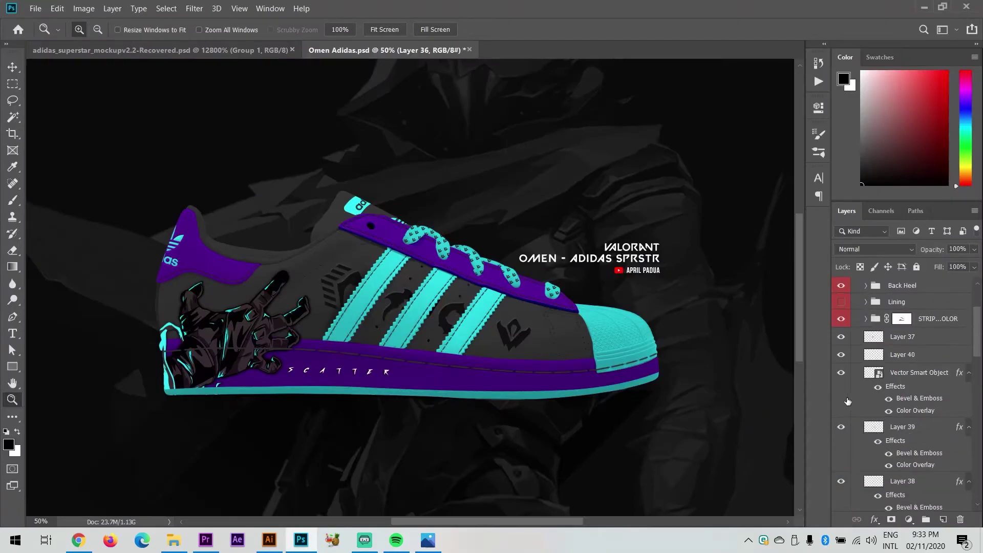
pyautogui.scroll(5, 844, 359)
pyautogui.keyDown('alt'); pyautogui.click(364, 273); pyautogui.keyUp('alt')
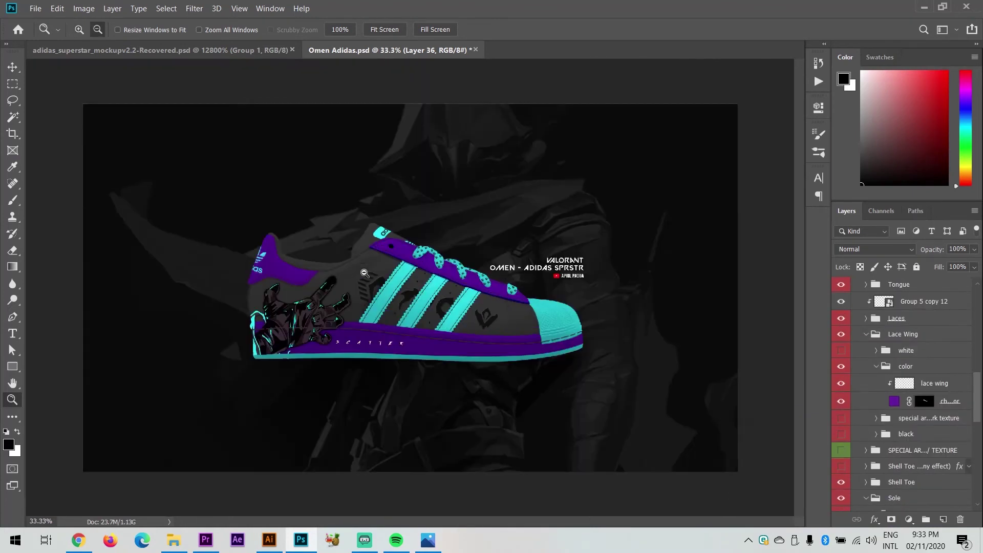
pyautogui.scroll(-5, 864, 367)
pyautogui.click(841, 425)
# Recolor the solid fill in the base color group to a bright purple, trying several purple and blue shades.
pyautogui.doubleClick(894, 409)
pyautogui.click(502, 286)
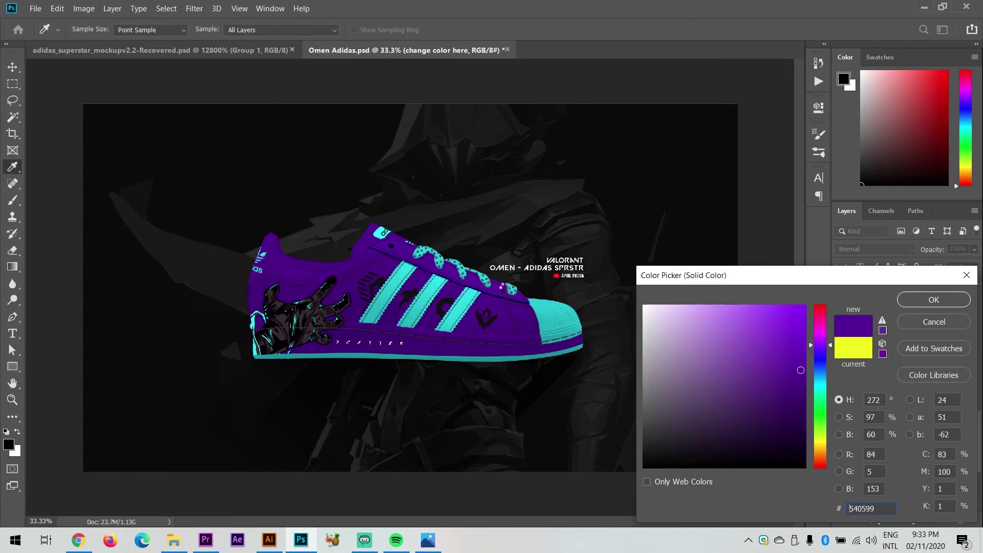
pyautogui.click(554, 319)
pyautogui.click(476, 286)
pyautogui.click(461, 303)
pyautogui.click(461, 285)
pyautogui.click(824, 360)
pyautogui.click(766, 395)
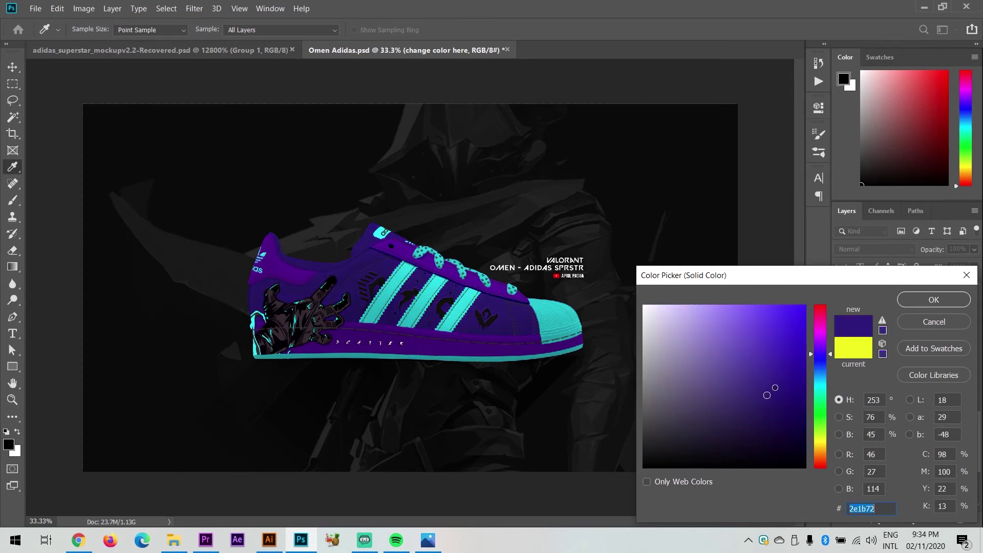
pyautogui.click(820, 345)
pyautogui.click(785, 406)
pyautogui.click(788, 338)
pyautogui.press('Return')
pyautogui.press('z')
pyautogui.hotkey('ctrl', '-')
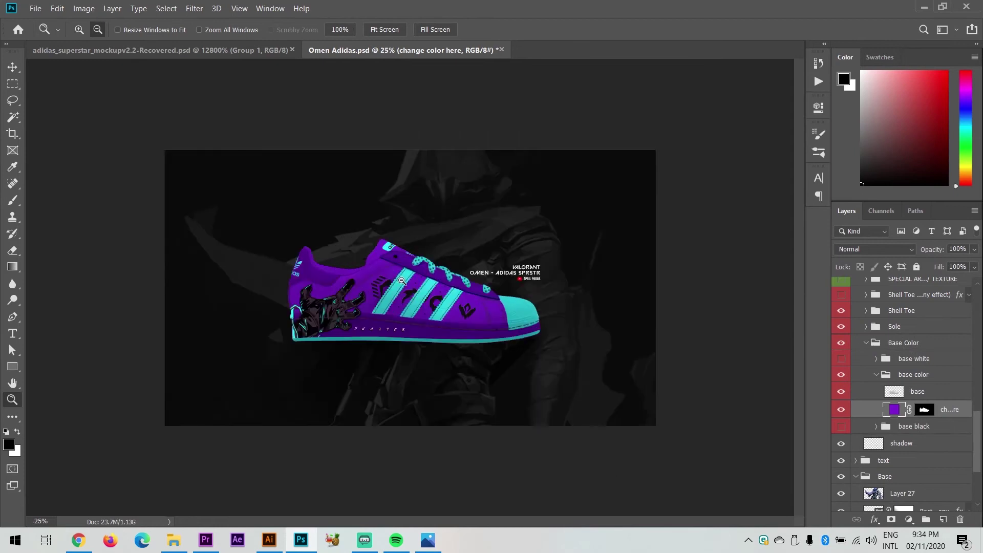
pyautogui.hotkey('ctrl', '+')
# Try the near-black color #111111 on the solid fill in the Shell Color group of the toe.
pyautogui.scroll(3, 867, 392)
pyautogui.click(914, 412)
pyautogui.click(875, 396)
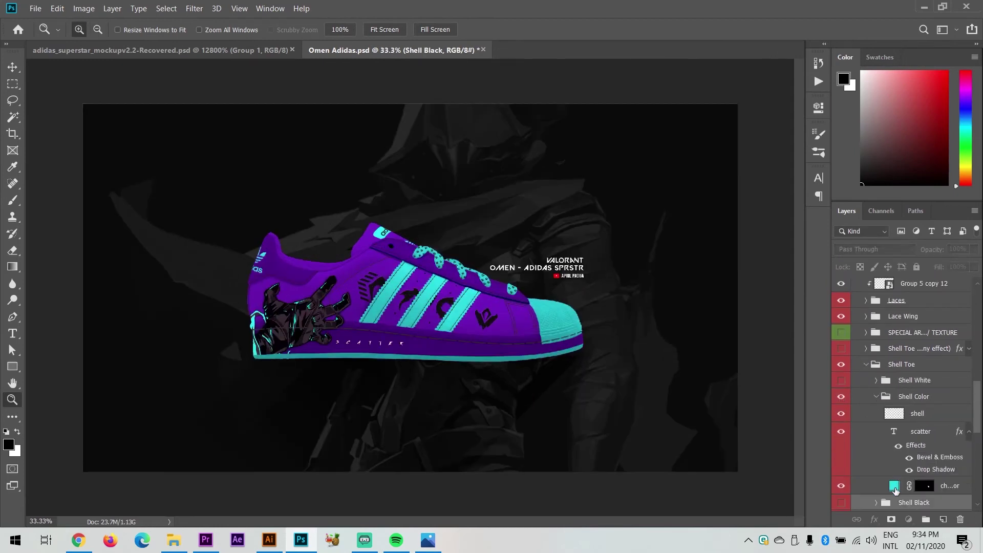
pyautogui.doubleClick(894, 428)
pyautogui.click(646, 455)
pyautogui.click(644, 436)
pyautogui.click(644, 436)
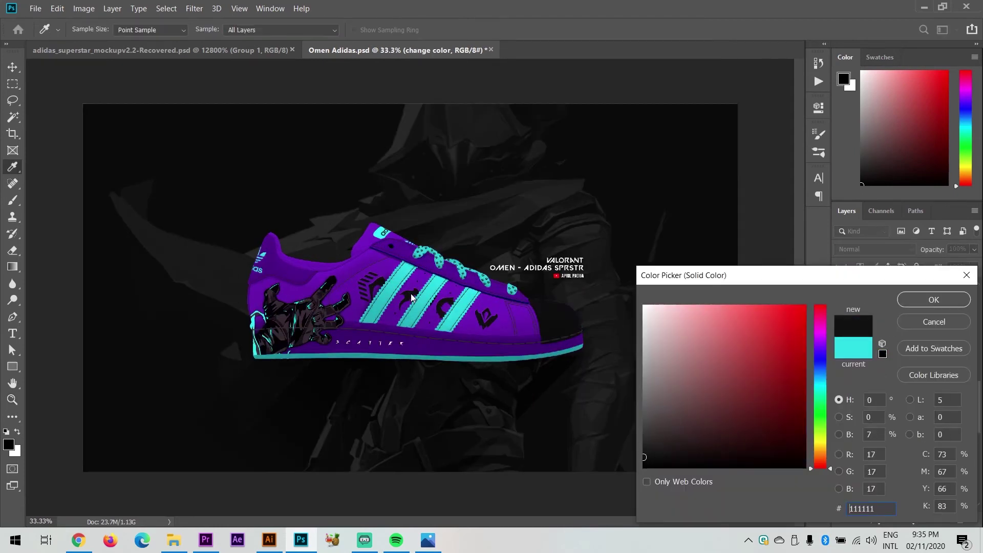
pyautogui.press('Return')
pyautogui.hotkey('ctrl', '-')
pyautogui.hotkey('ctrl', '-')
pyautogui.hotkey('ctrl', '-')
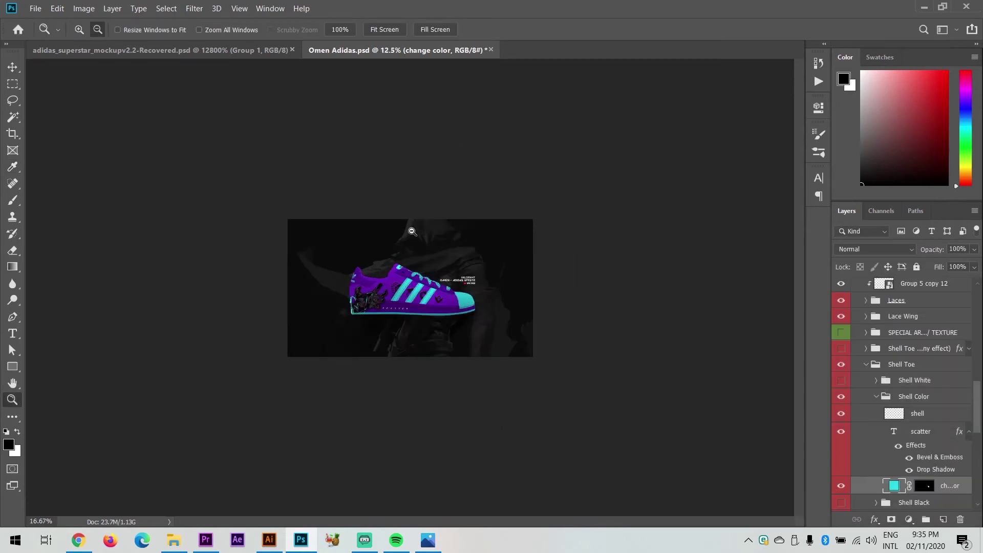
pyautogui.hotkey('ctrl', '+')
pyautogui.hotkey('ctrl', '+')
pyautogui.hotkey('ctrl', '+')
pyautogui.hotkey('ctrl', '+')
pyautogui.hotkey('ctrl', '+')
pyautogui.hotkey('ctrl', '-')
pyautogui.hotkey('ctrl', '-')
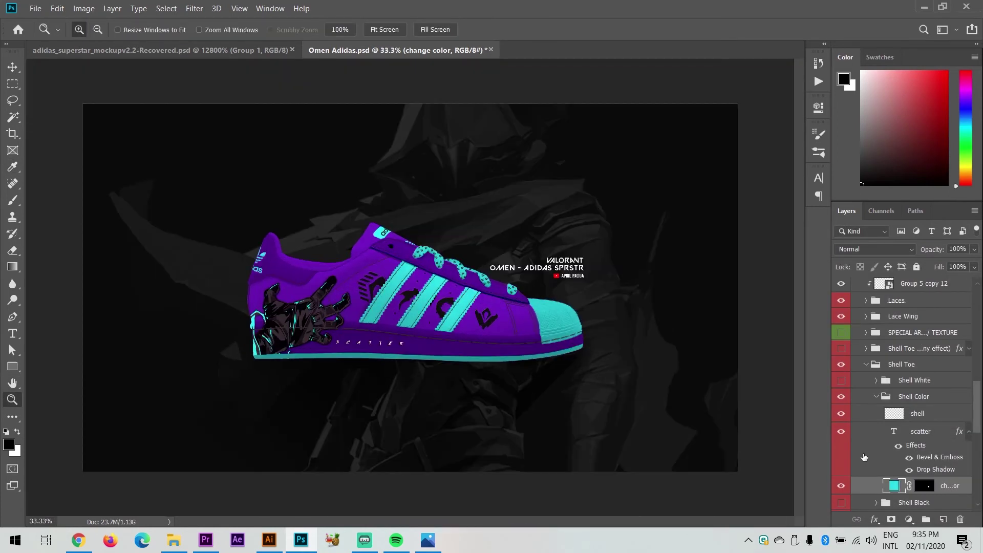
# Compare the color and black variants of the sole's top section by toggling the color group's visibility.
pyautogui.click(876, 397)
pyautogui.scroll(-3, 876, 420)
pyautogui.doubleClick(893, 428)
pyautogui.press('Escape')
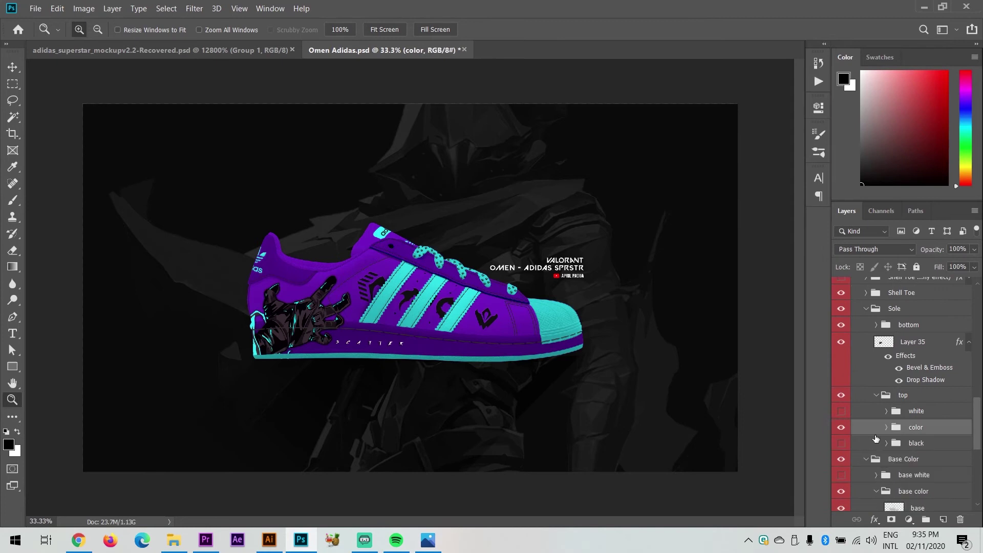
pyautogui.click(394, 345)
pyautogui.keyDown('alt'); pyautogui.click(366, 300); pyautogui.keyUp('alt')
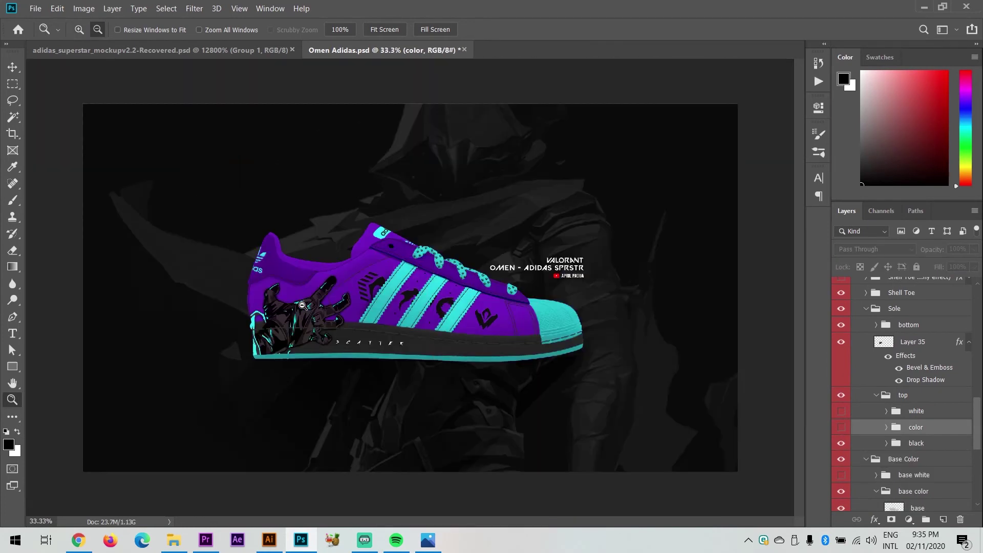
pyautogui.click(842, 428)
pyautogui.click(842, 428)
pyautogui.hotkey('ctrl', '+')
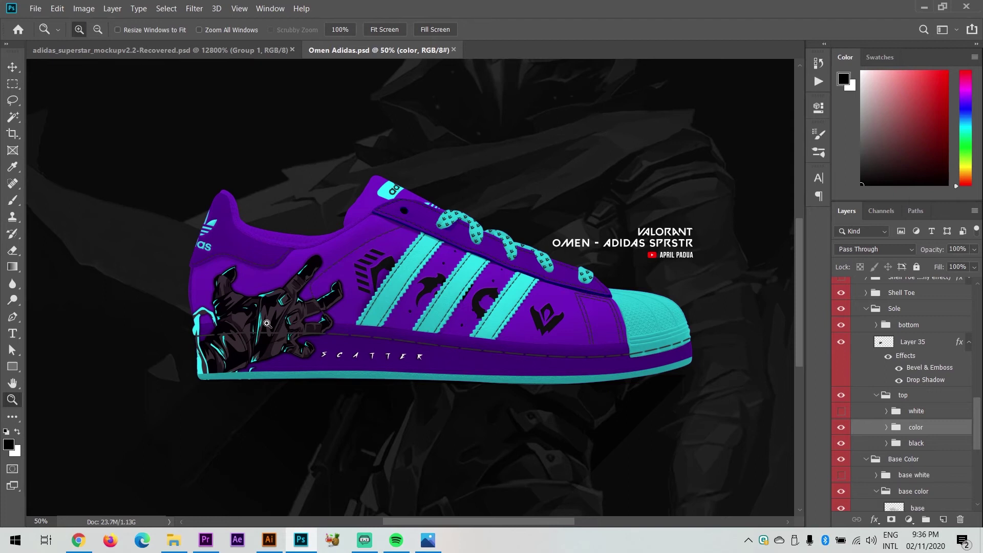
# Hide the color group of the sole's top section in favor of the black variant and collapse the Sole group.
pyautogui.click(888, 428)
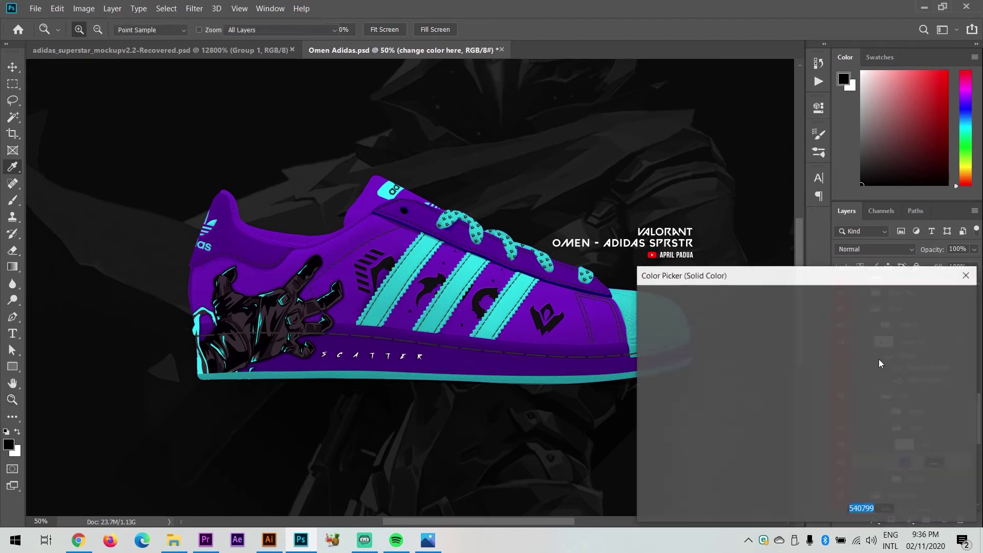
pyautogui.click(960, 455)
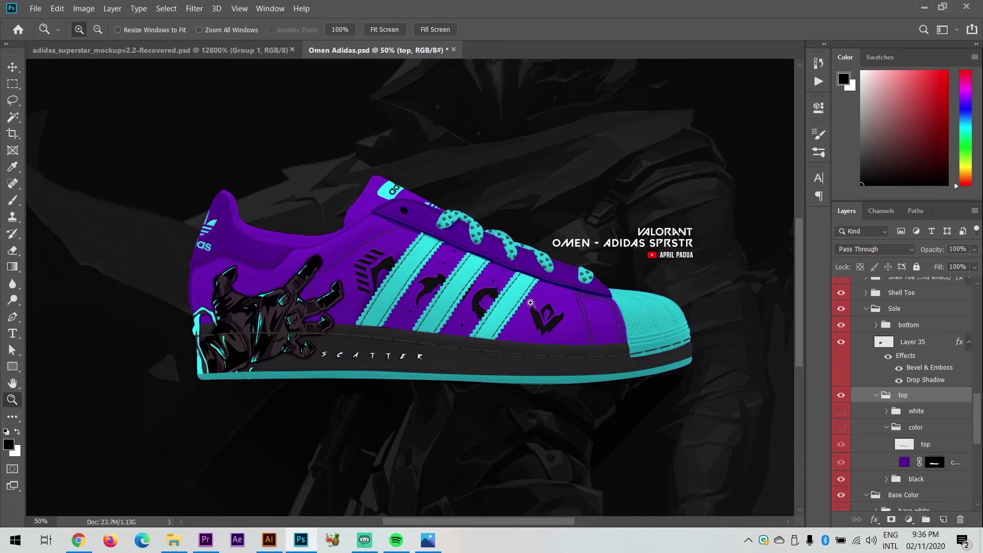
pyautogui.click(875, 395)
pyautogui.click(865, 308)
# Switch the shoe's base back to the base black group and save the document.
pyautogui.click(901, 308)
pyautogui.keyDown('alt'); pyautogui.click(560, 298); pyautogui.keyUp('alt')
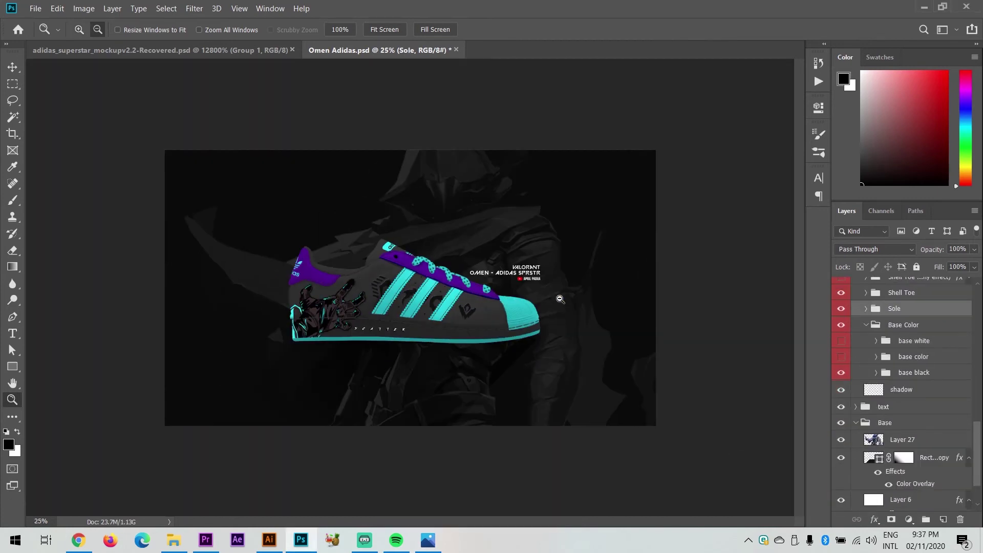
pyautogui.click(363, 280)
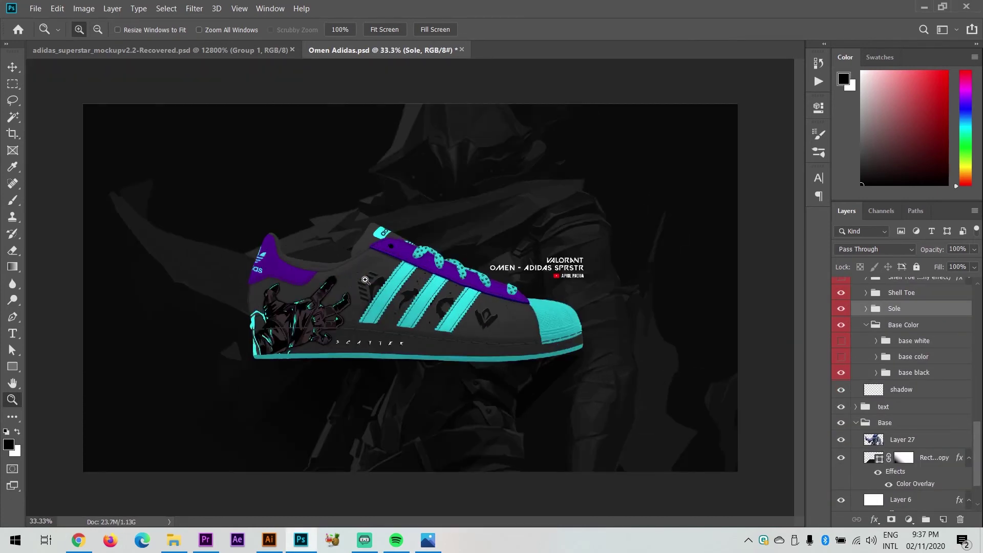
pyautogui.click(328, 311)
pyautogui.click(322, 306)
pyautogui.keyDown('alt'); pyautogui.click(336, 267); pyautogui.keyUp('alt')
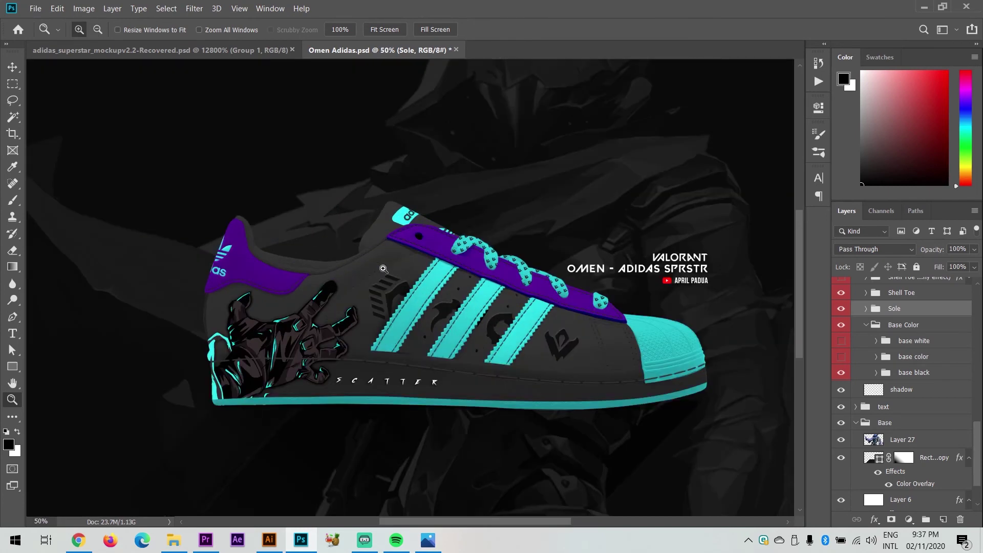
pyautogui.hotkey('ctrl', 's')
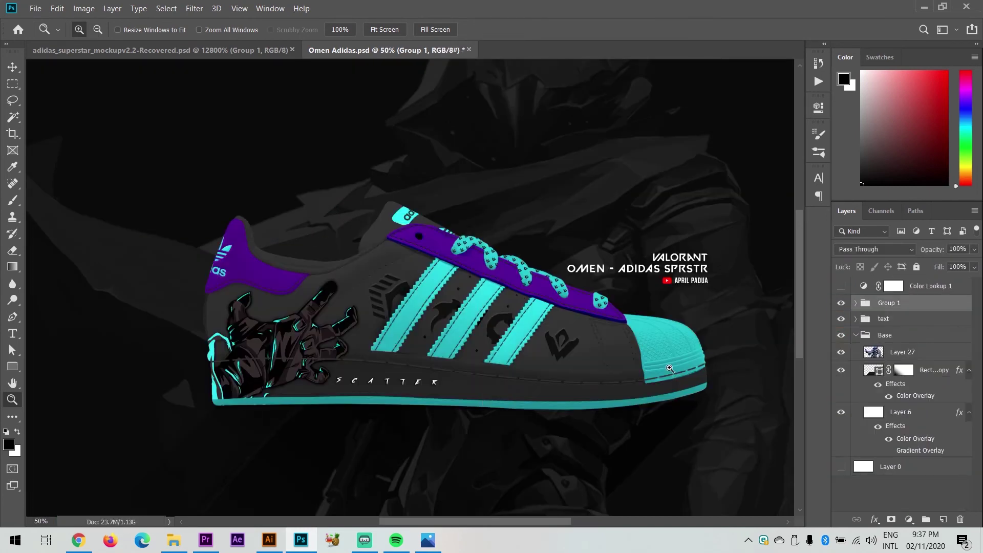
# Duplicate the purple fill in the base color group, hide the original, and erase the duplicate's mask over the heel and midsection.
pyautogui.click(855, 303)
pyautogui.click(840, 340)
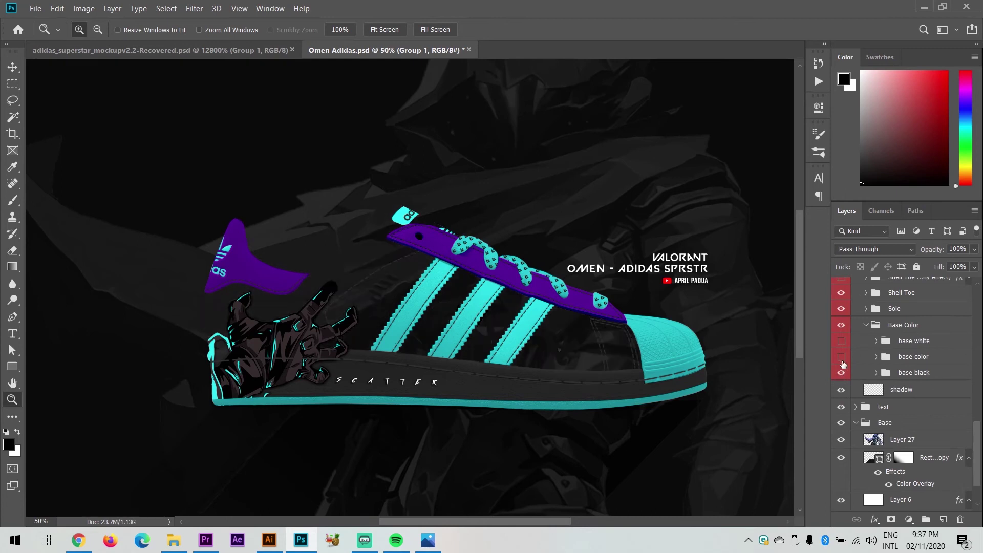
pyautogui.click(876, 357)
pyautogui.hotkey('ctrl', 'j')
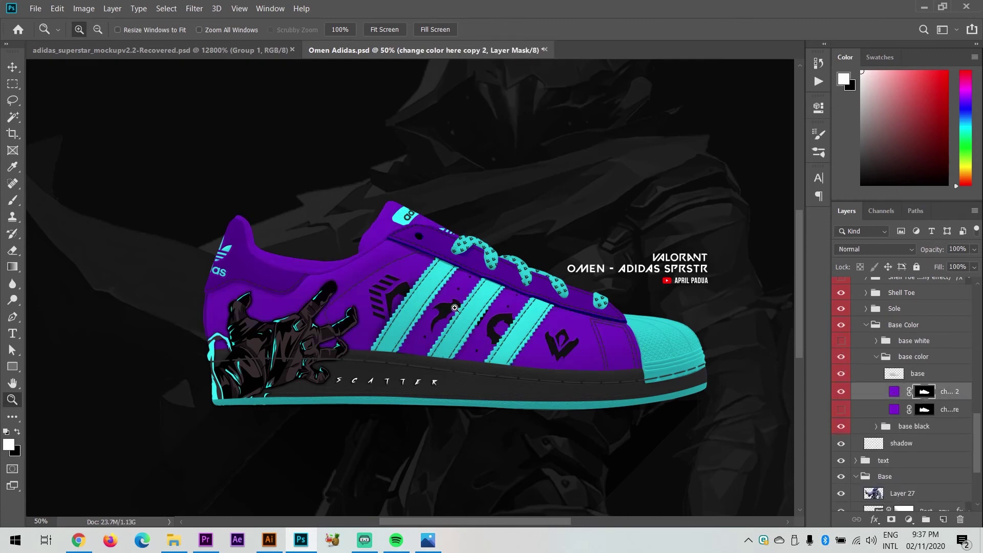
pyautogui.press('e')
pyautogui.moveTo(424, 282)
pyautogui.mouseDown()
pyautogui.moveTo(302, 284)
pyautogui.moveTo(220, 305)
pyautogui.moveTo(429, 311)
pyautogui.mouseUp()
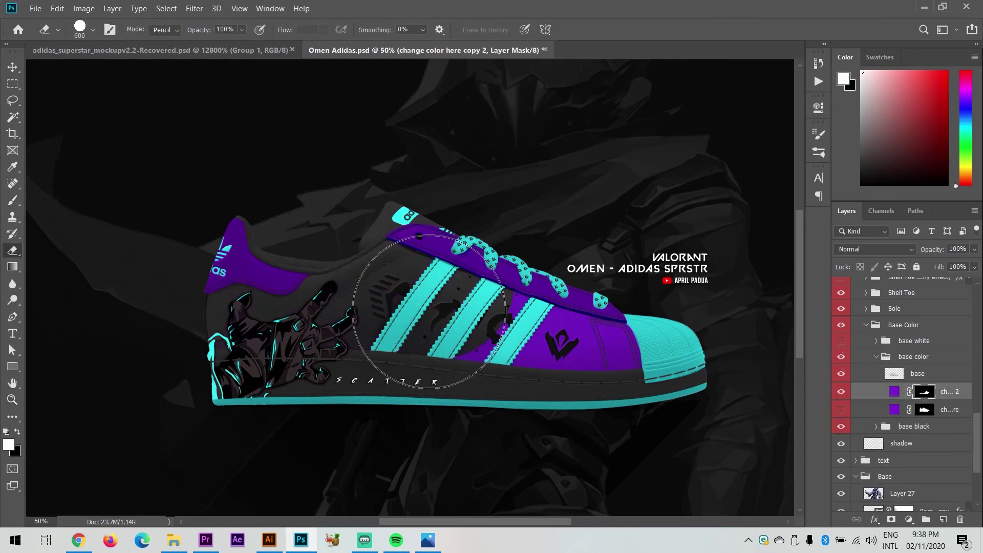
# Try the darker purple #590c9c on the duplicated base color fill.
pyautogui.hotkey('ctrl', '-')
pyautogui.doubleClick(894, 391)
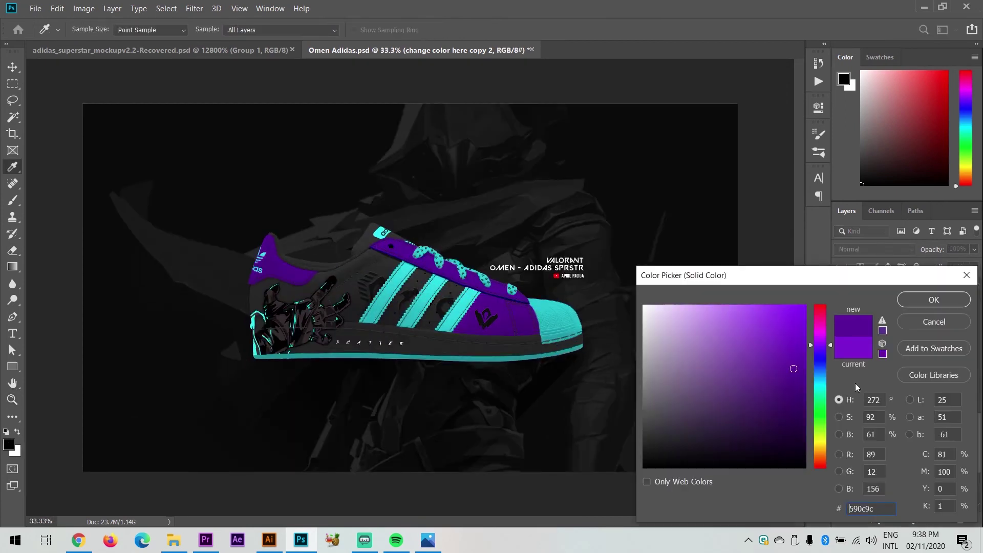
pyautogui.click(934, 322)
pyautogui.hotkey('ctrl', '+')
pyautogui.hotkey('ctrl', '+')
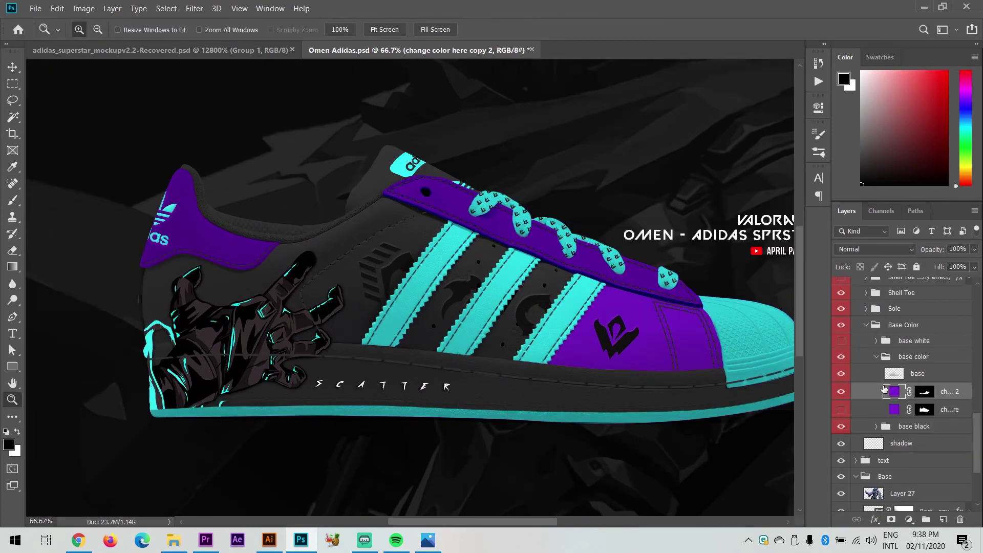
# Try painting on the duplicated fill's mask with the Brush tool across the heel and collar.
pyautogui.click(924, 391)
pyautogui.press('b')
pyautogui.press('x')
pyautogui.moveTo(302, 301)
pyautogui.mouseDown()
pyautogui.moveTo(343, 281)
pyautogui.moveTo(410, 164)
pyautogui.mouseUp()
pyautogui.hotkey('ctrl', 'z')
pyautogui.hotkey('ctrl', 'z')
pyautogui.hotkey('ctrl', 'z')
pyautogui.click(640, 329)
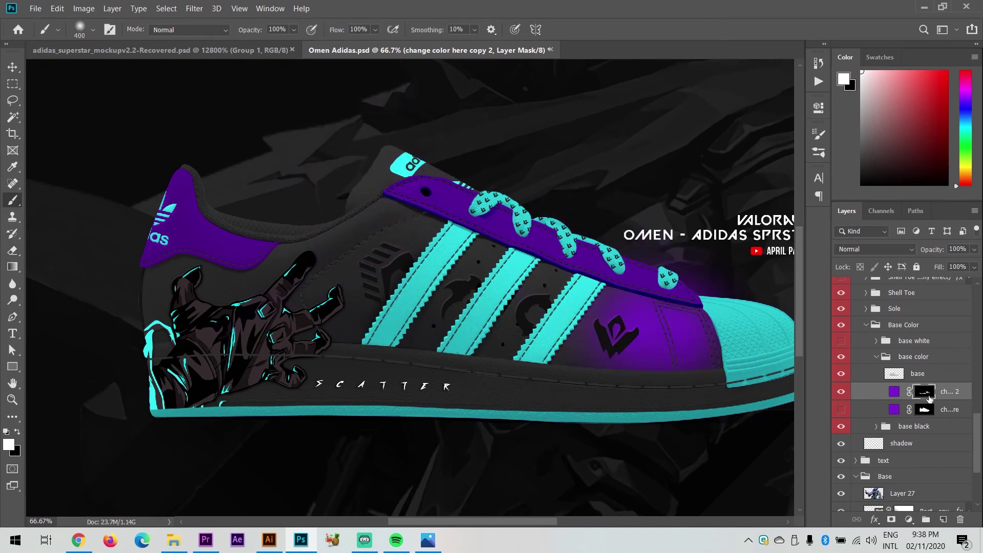
pyautogui.hotkey('ctrl', 'alt', 'g')
pyautogui.press('e')
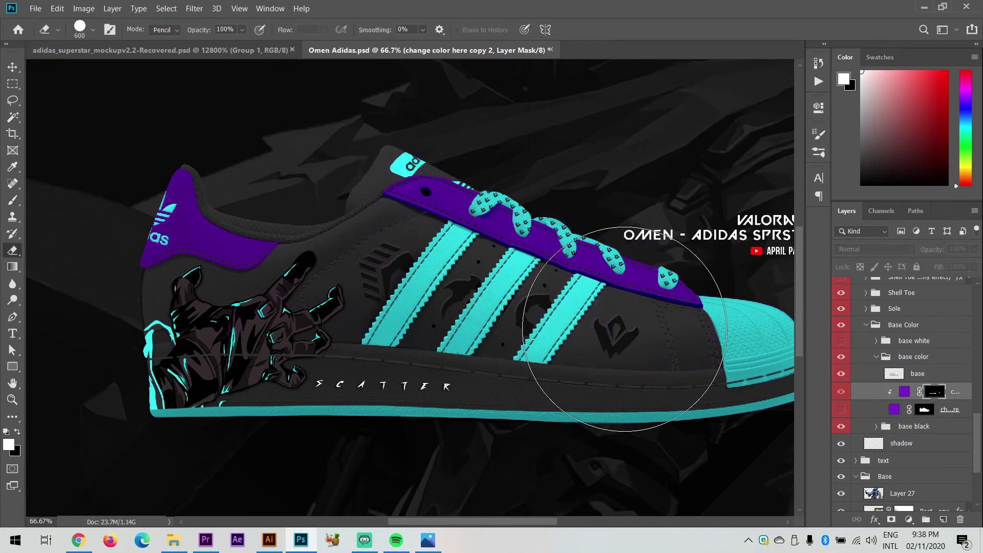
pyautogui.hotkey('ctrl', 'z')
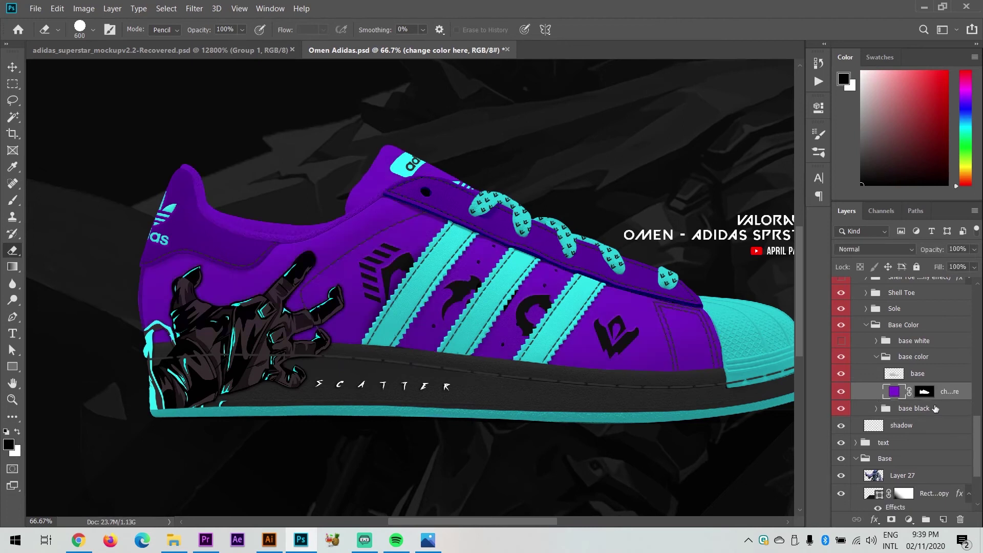
# Duplicate the purple base color fill, hide the original, and erase the duplicate's mask between the shoe's side stripes.
pyautogui.hotkey('ctrl', 'j')
pyautogui.click(841, 409)
pyautogui.click(924, 391)
pyautogui.press('x')
pyautogui.press('[')
pyautogui.press('[')
pyautogui.press('[')
pyautogui.moveTo(449, 241); pyautogui.dragTo(462, 320)
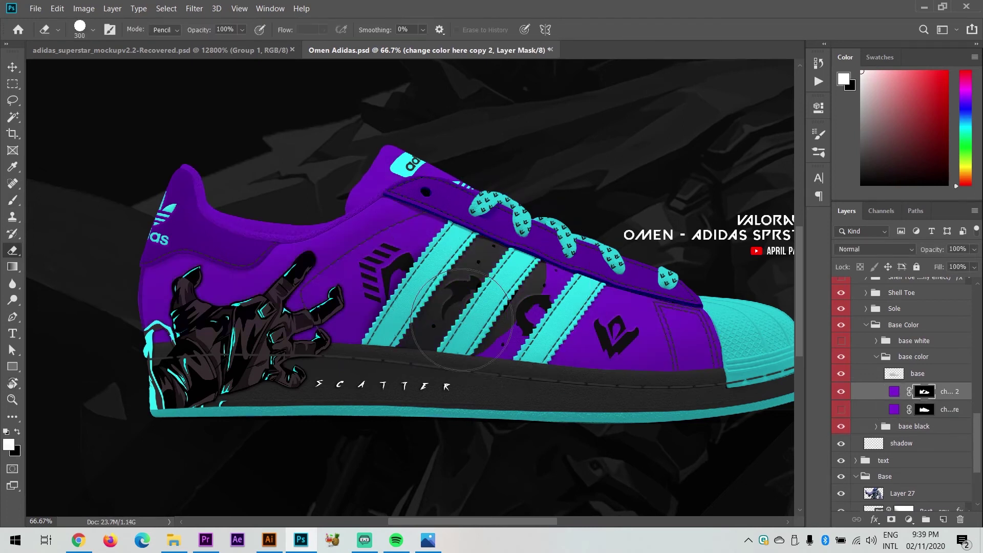
# Darken the duplicated base color fill to purple #530398.
pyautogui.hotkey('ctrl', '-')
pyautogui.hotkey('ctrl', '-')
pyautogui.doubleClick(893, 391)
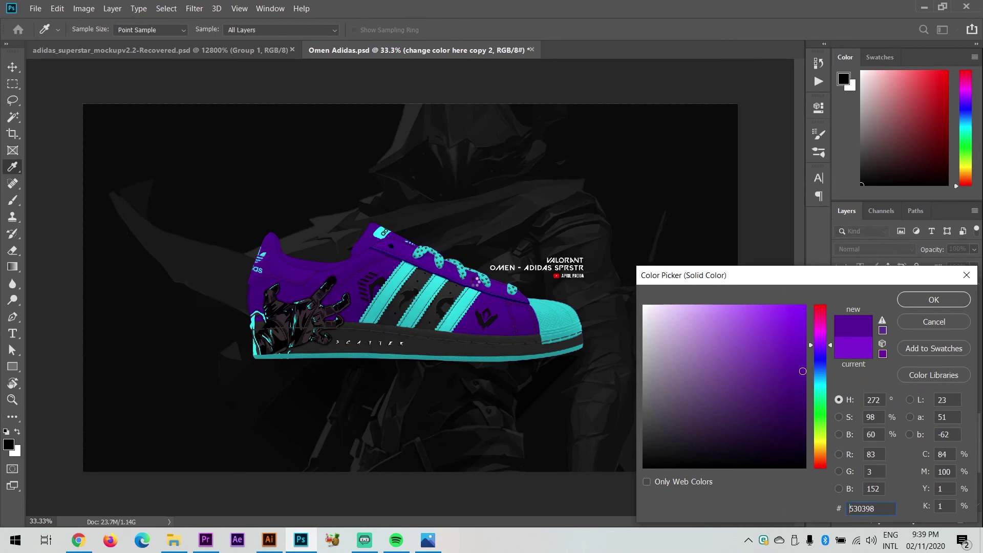
pyautogui.press('Return')
# Erase the duplicated fill's mask over the shoe's tongue with a smaller eraser so the black base shows there.
pyautogui.hotkey('ctrl', '+')
pyautogui.hotkey('ctrl', '+')
pyautogui.hotkey('ctrl', '+')
pyautogui.hotkey('ctrl', '+')
pyautogui.press('e')
pyautogui.moveTo(311, 271); pyautogui.dragTo(625, 165)
pyautogui.hotkey('ctrl', '0')
pyautogui.hotkey('ctrl', '+')
pyautogui.hotkey('ctrl', '+')
pyautogui.hotkey('ctrl', '+')
pyautogui.hotkey('ctrl', '+')
pyautogui.hotkey('ctrl', '+')
pyautogui.hotkey('ctrl', '+')
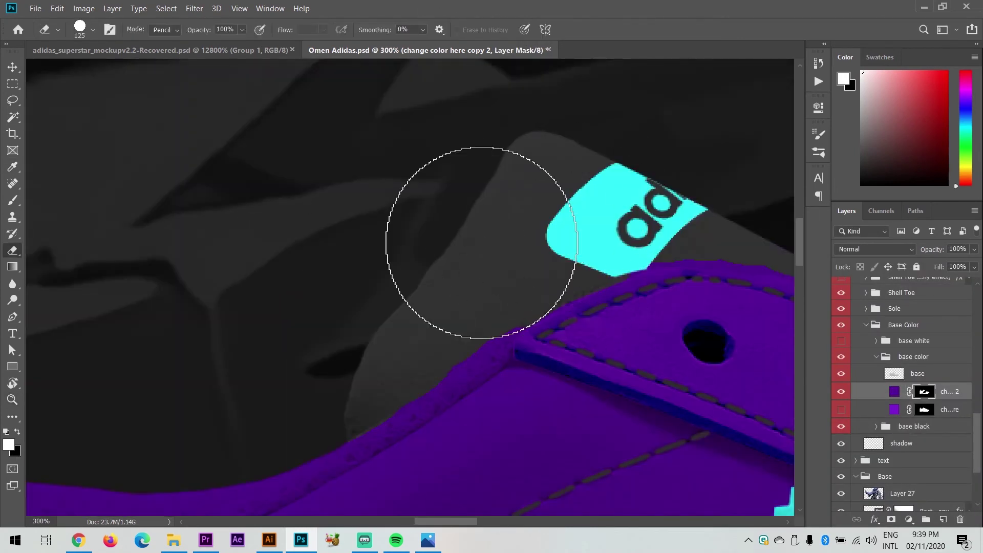
pyautogui.hscroll(3, 481, 242)
pyautogui.hotkey('ctrl', '-')
pyautogui.hotkey('ctrl', '-')
pyautogui.hotkey('ctrl', '+')
pyautogui.hotkey('ctrl', '+')
pyautogui.hotkey('ctrl', '+')
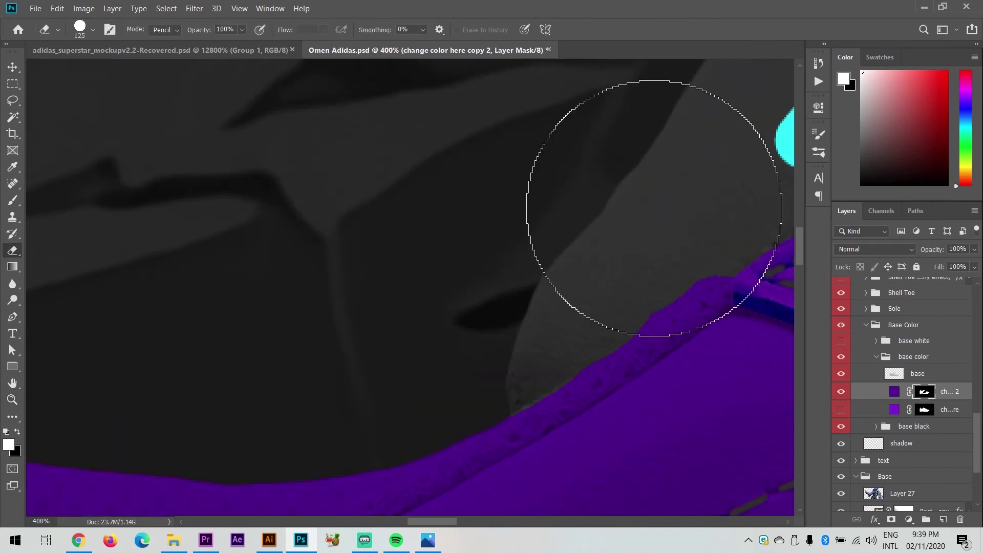
pyautogui.press('z')
pyautogui.hotkey('ctrl', '0')
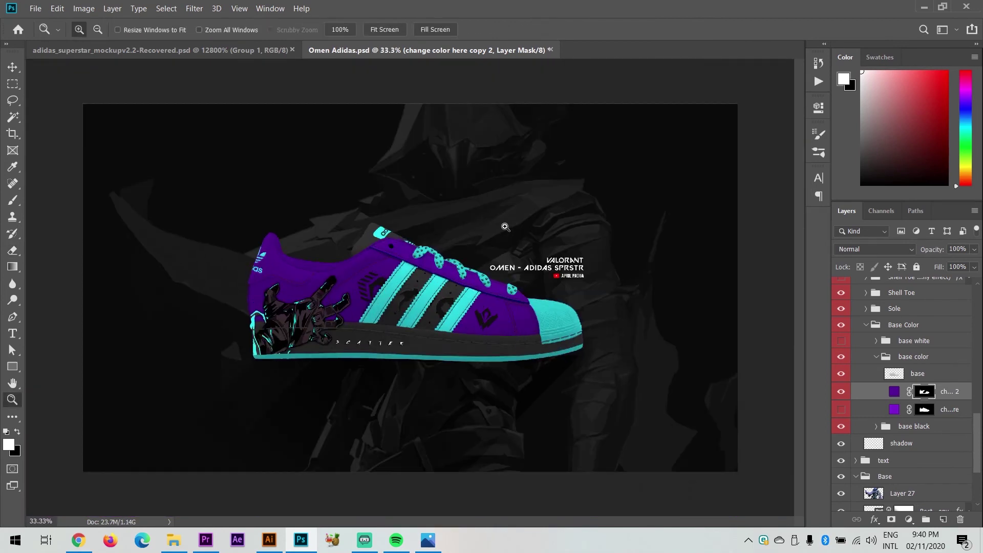
# Switch the shoe's lining from the color group to the black group and save the document.
pyautogui.scroll(10, 871, 354)
pyautogui.click(866, 393)
pyautogui.keyDown('alt'); pyautogui.click(356, 264); pyautogui.keyUp('alt')
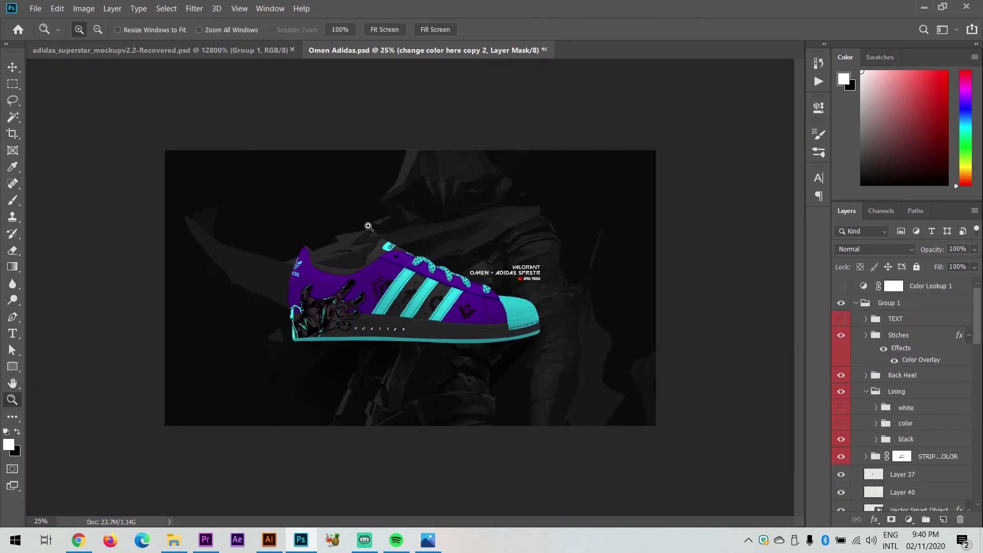
pyautogui.hotkey('ctrl', 's')
pyautogui.hotkey('ctrl', '+')
pyautogui.hotkey('ctrl', '+')
pyautogui.hotkey('ctrl', '-')
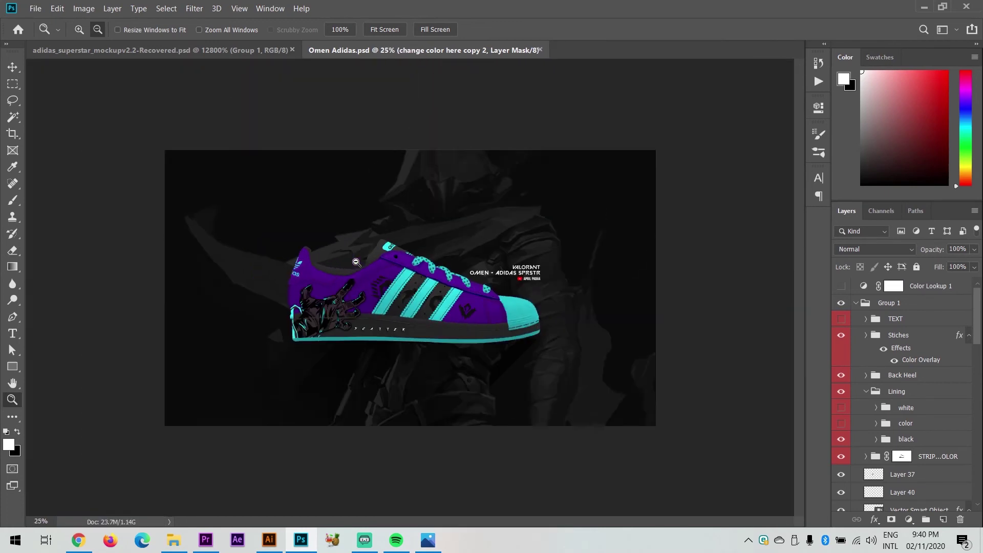
# Change the Color Overlay of the emblem on Layer 39 to purple.
pyautogui.hotkey('ctrl', '+')
pyautogui.hotkey('ctrl', '+')
pyautogui.press('h')
pyautogui.scroll(-4, 887, 425)
pyautogui.doubleClick(931, 386)
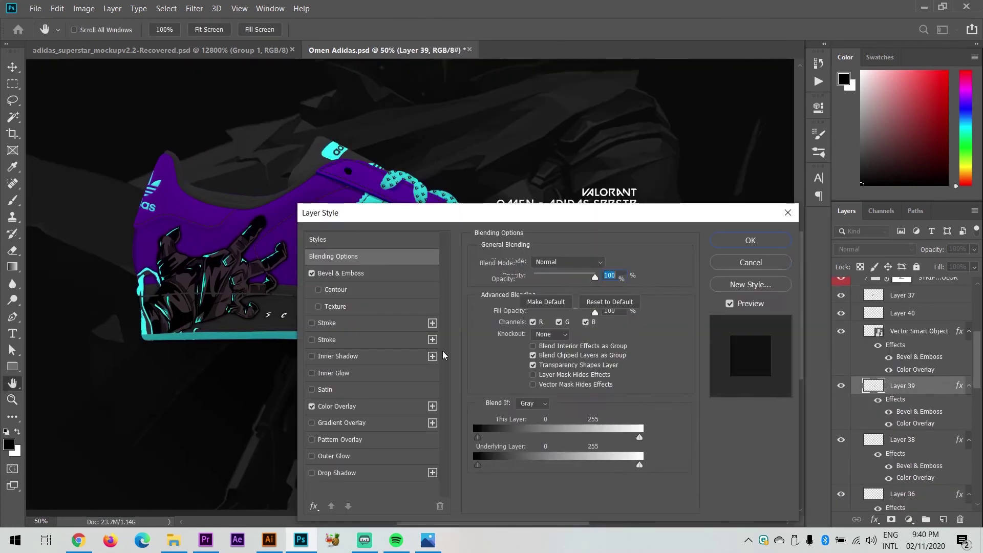
pyautogui.click(333, 404)
pyautogui.click(748, 239)
# Give the emblem on Layer 38 the same purple Color Overlay.
pyautogui.press('z')
pyautogui.scroll(-1, 843, 425)
pyautogui.doubleClick(929, 421)
pyautogui.click(333, 405)
pyautogui.click(748, 239)
# Shift the Layer 38 emblem horizontally between the stripes by about 0.033 in and save the document.
pyautogui.click(482, 293)
pyautogui.click(482, 292)
pyautogui.keyDown('alt'); pyautogui.click(482, 293); pyautogui.keyUp('alt')
pyautogui.press('v')
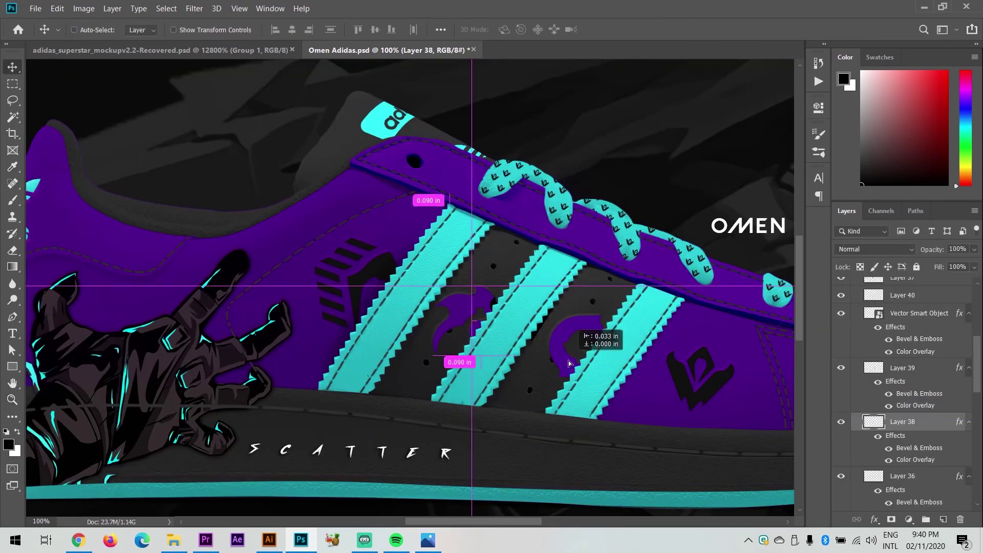
pyautogui.hotkey('ctrl', '-')
pyautogui.hotkey('ctrl', '-')
pyautogui.hotkey('ctrl', '-')
pyautogui.press('z')
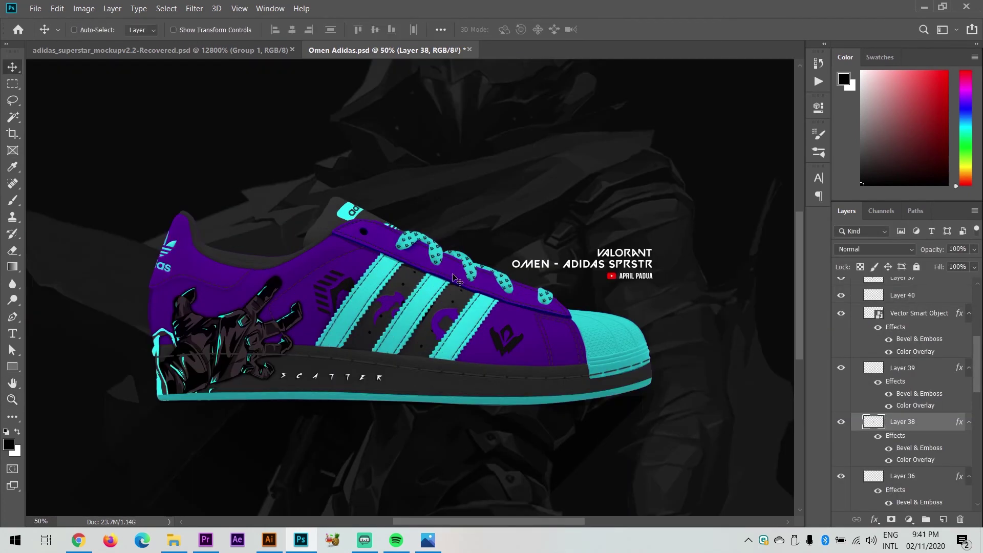
pyautogui.hotkey('ctrl', 's')
# Toggle the Vector Smart Object's visibility to identify its emblem, leave it visible, and select that layer.
pyautogui.hotkey('ctrl', '+')
pyautogui.scroll(2, 870, 358)
pyautogui.click(841, 366)
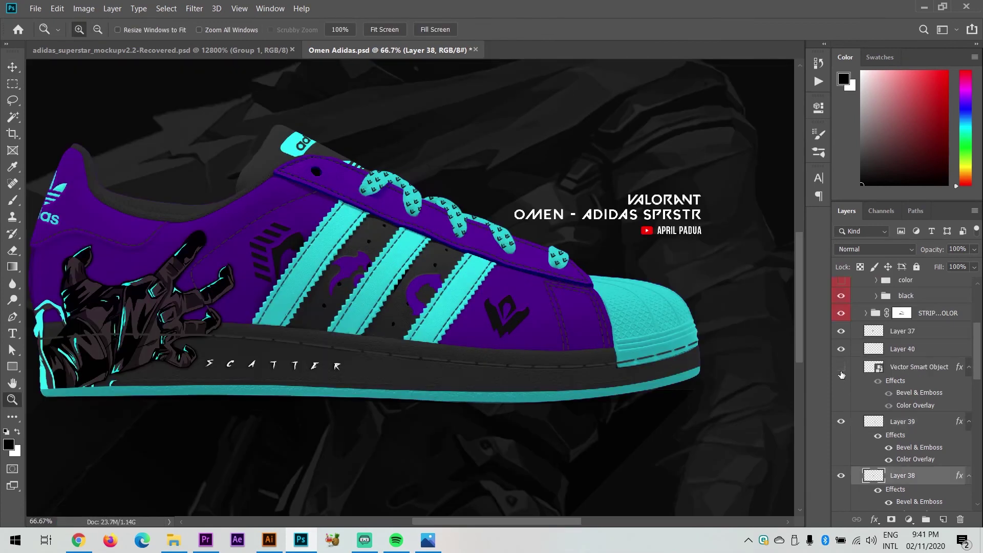
pyautogui.click(900, 368)
pyautogui.moveTo(512, 308); pyautogui.dragTo(538, 259)
# Save the document and export the mockup for the web as a 3840 × 2160 px PNG-24.
pyautogui.hotkey('ctrl', '-')
pyautogui.hotkey('ctrl', 's')
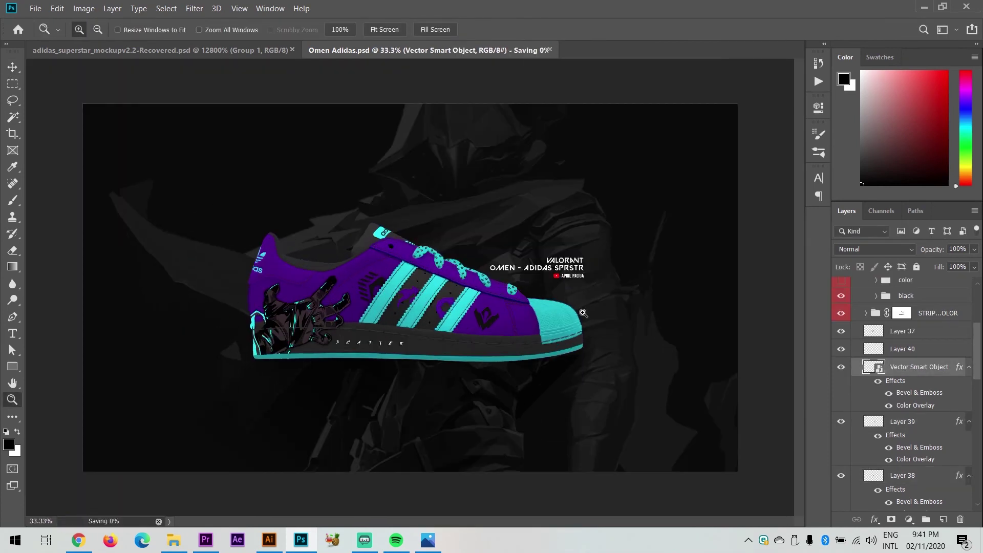
pyautogui.hotkey('ctrl', 'alt', 'shift', 's')
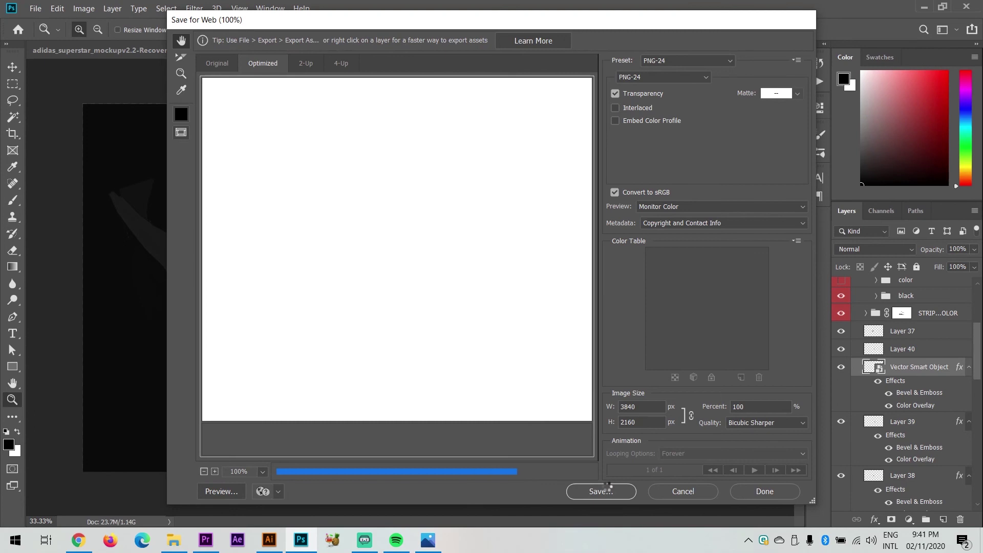
pyautogui.click(606, 486)
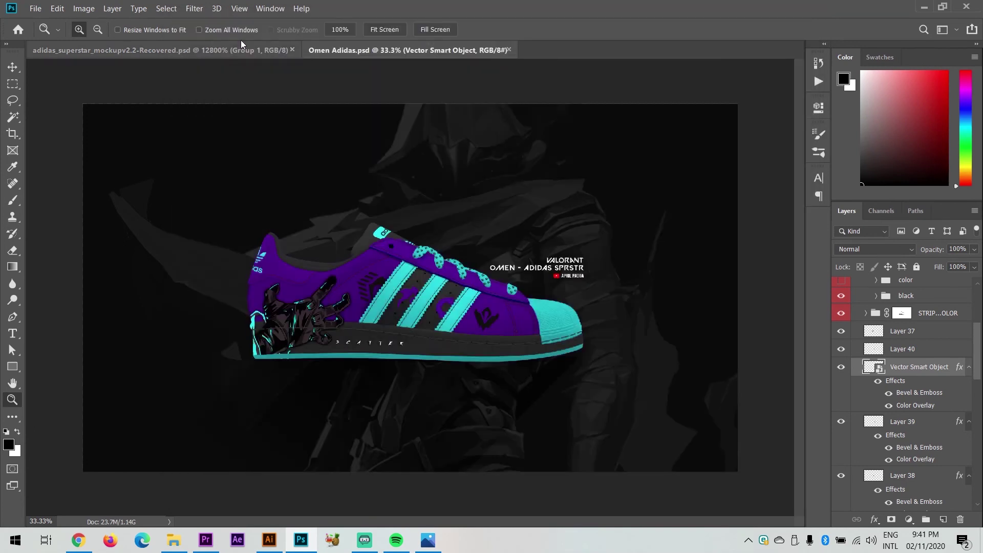
# Open omen 2000x2500.psd and copy the recolored shoe's Group 1 from Omen Adidas.psd into it.
pyautogui.click(35, 8)
pyautogui.moveTo(67, 77)
pyautogui.click(277, 81)
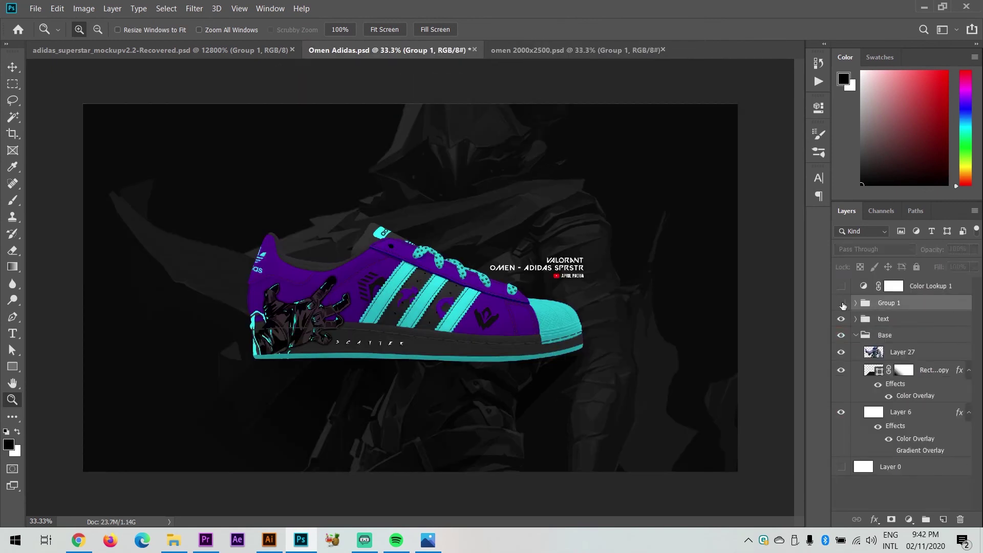
pyautogui.press('v')
pyautogui.moveTo(466, 181); pyautogui.dragTo(589, 272)
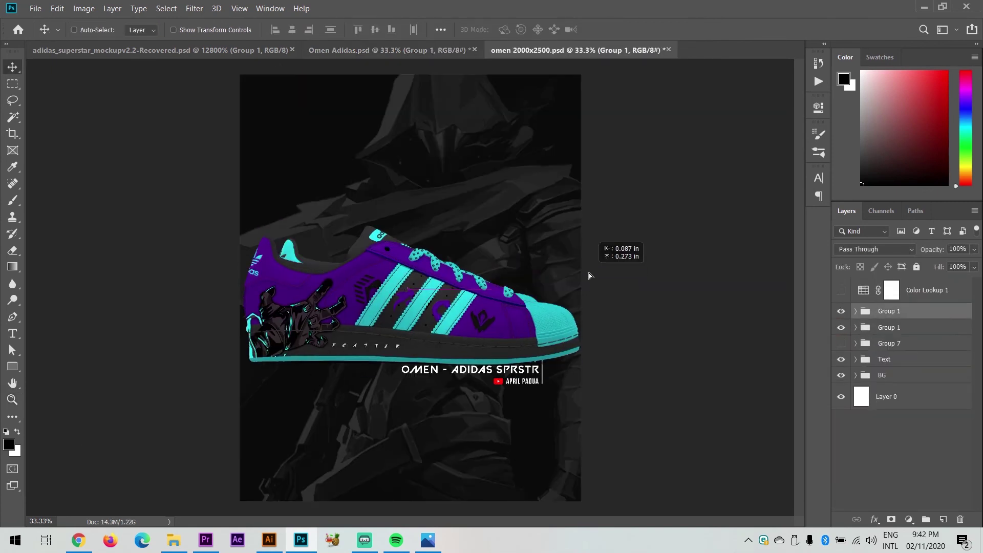
# Scale the copied shoe to 81.63%, position it above the poster title, and delete the old shoe group.
pyautogui.hotkey('ctrl', 't')
pyautogui.moveTo(734, 103); pyautogui.dragTo(673, 136)
pyautogui.press('Return')
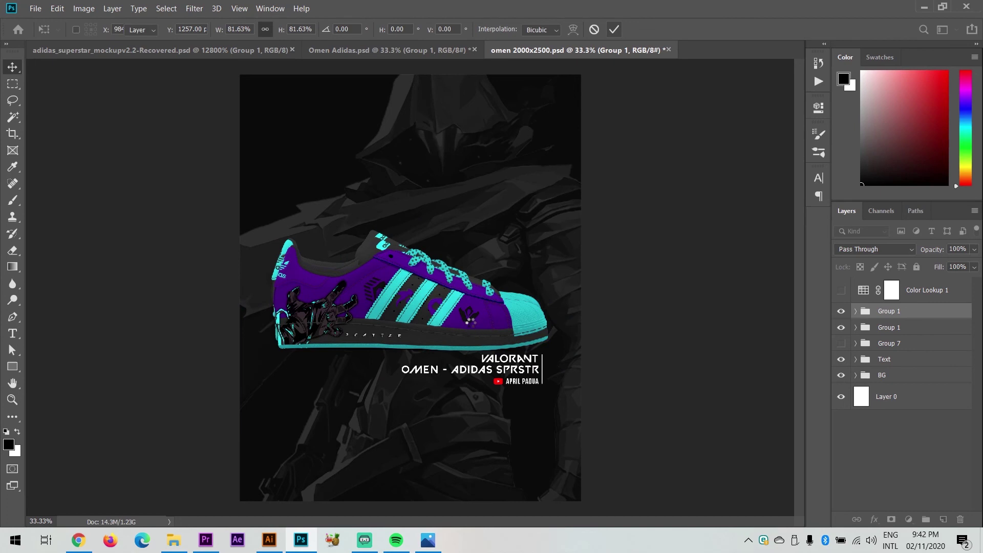
pyautogui.hotkey('ctrl', '+')
pyautogui.hotkey('ctrl', '+')
pyautogui.moveTo(682, 330)
pyautogui.mouseDown()
pyautogui.moveTo(690, 360)
pyautogui.moveTo(686, 343)
pyautogui.mouseUp()
pyautogui.press('Delete')
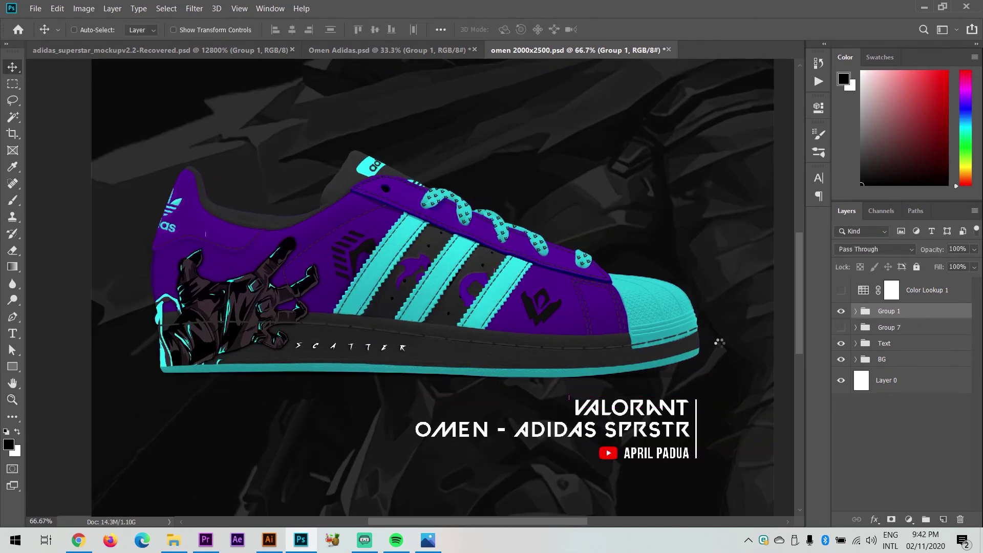
# Save the 2000x2500 poster and export it for the web as a PNG-24 in the Omen folder.
pyautogui.press('z')
pyautogui.keyDown('alt'); pyautogui.click(631, 284); pyautogui.keyUp('alt')
pyautogui.keyDown('alt'); pyautogui.click(632, 284); pyautogui.keyUp('alt')
pyautogui.keyDown('alt'); pyautogui.click(614, 276); pyautogui.keyUp('alt')
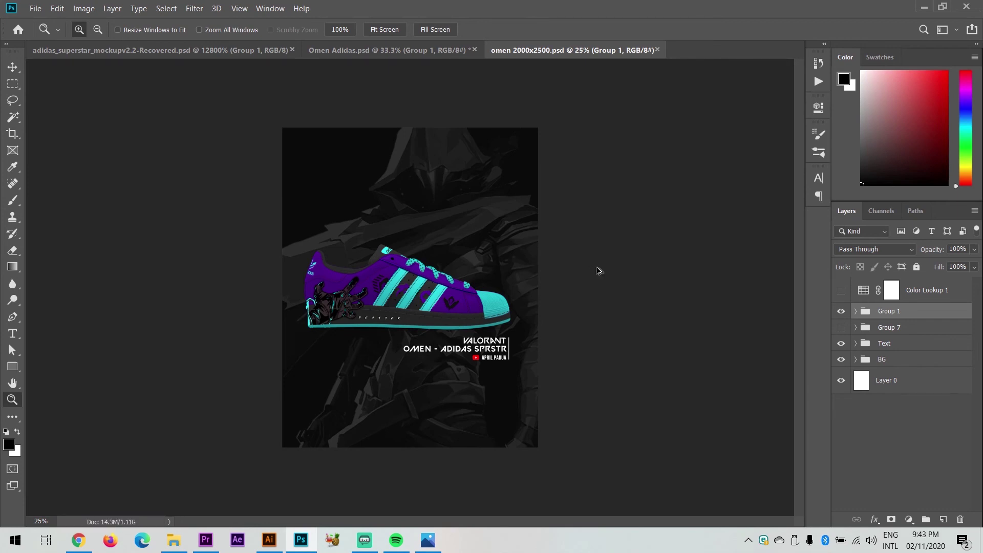
pyautogui.hotkey('ctrl', 'alt', 'shift', 's')
pyautogui.click(609, 493)
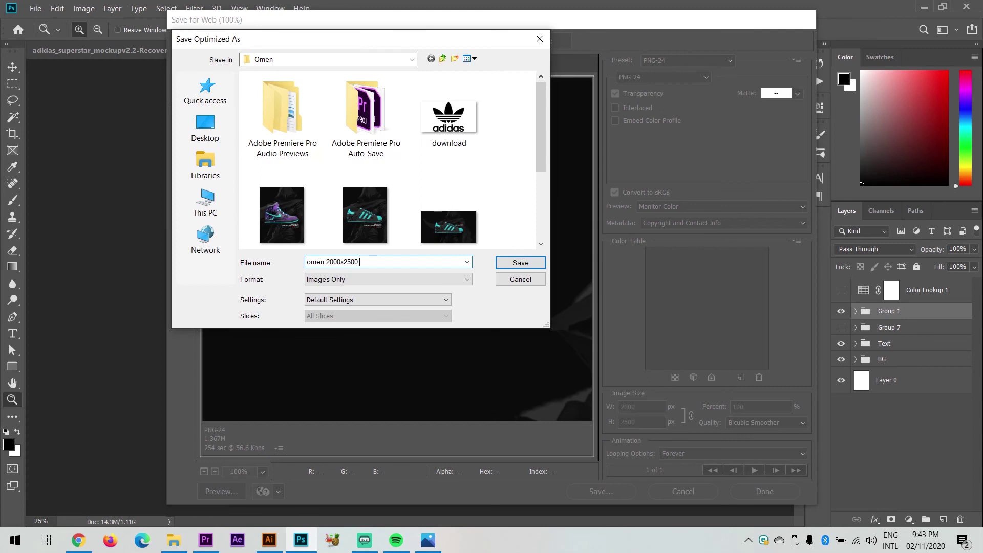